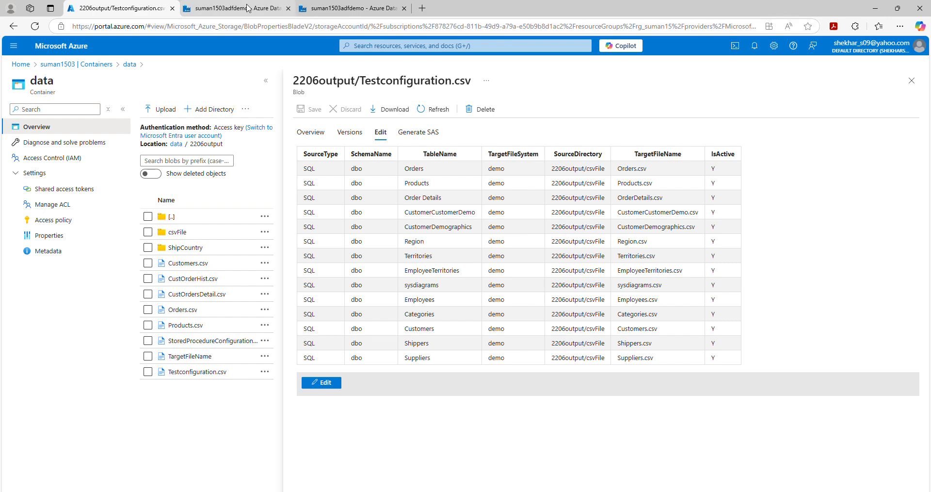
Switch to the suman1503adfdemo Azure Data Factory and create a new pipeline.
click(248, 9)
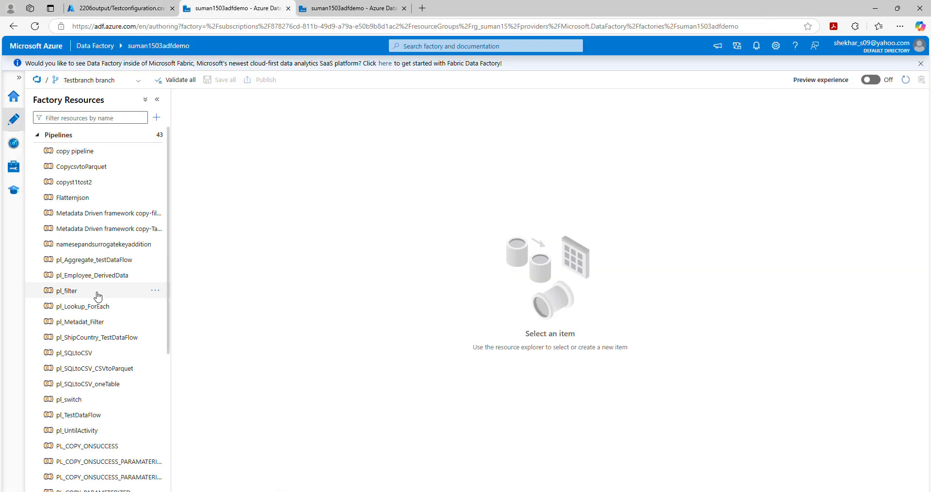
click(156, 136)
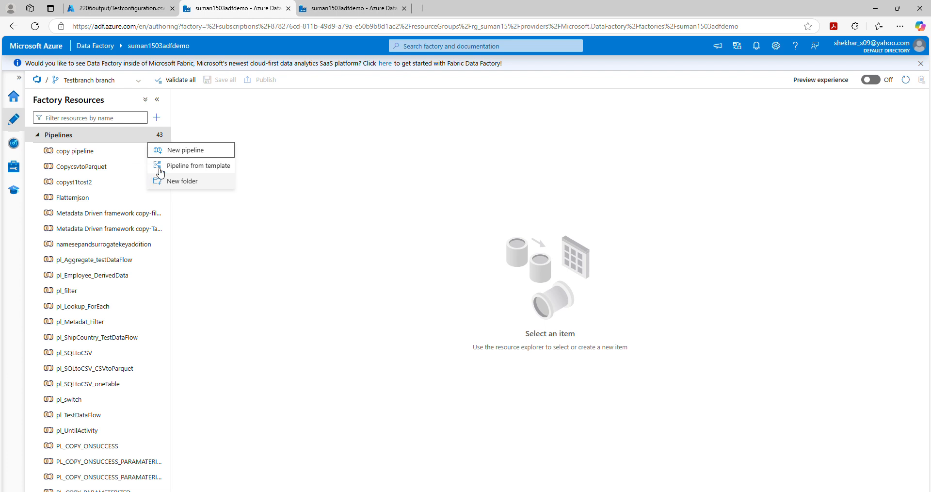
click(186, 149)
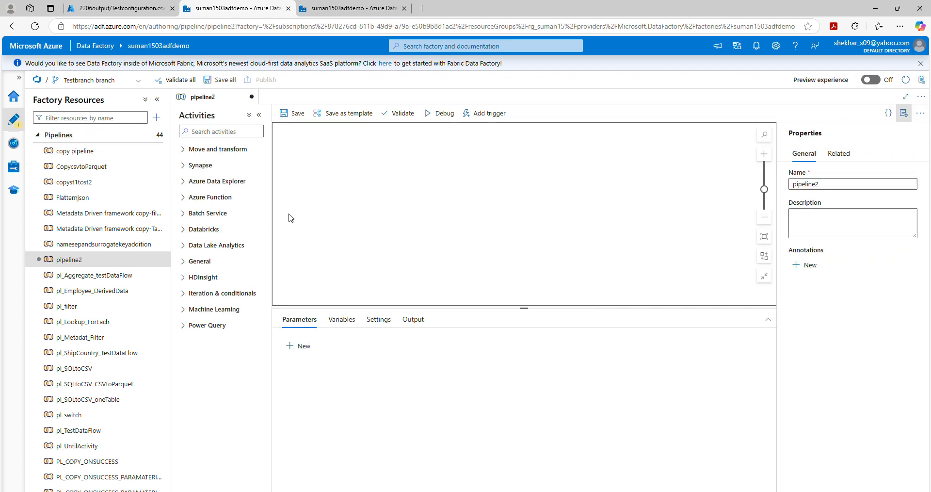
Find the Lookup activity and add it to the empty pipeline canvas.
click(236, 131)
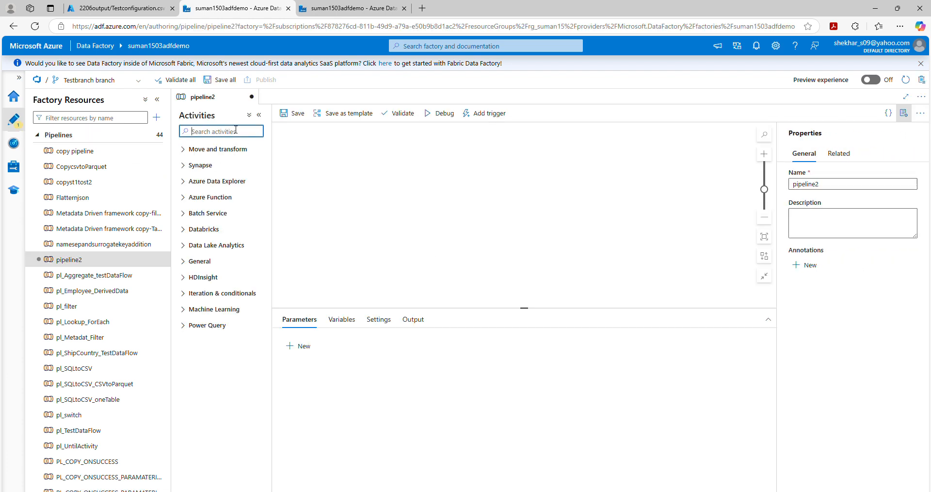
text(lookup)
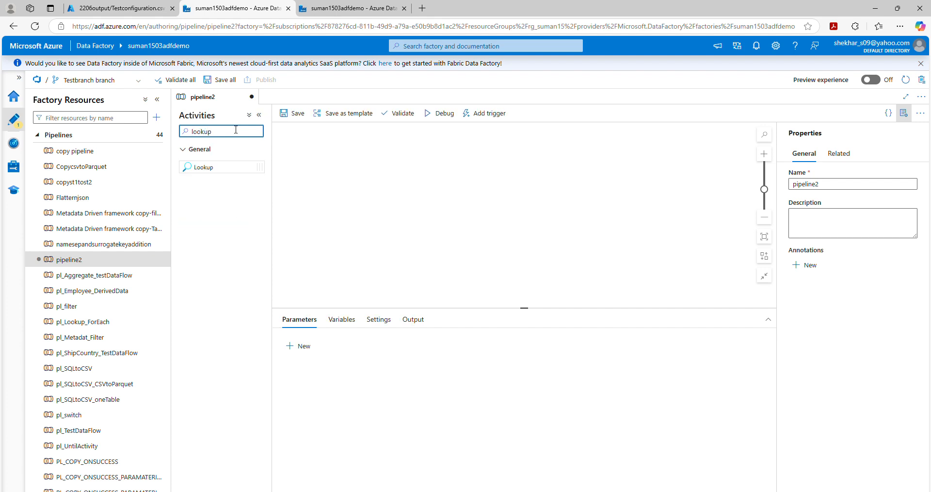
drag(201, 167, 369, 182)
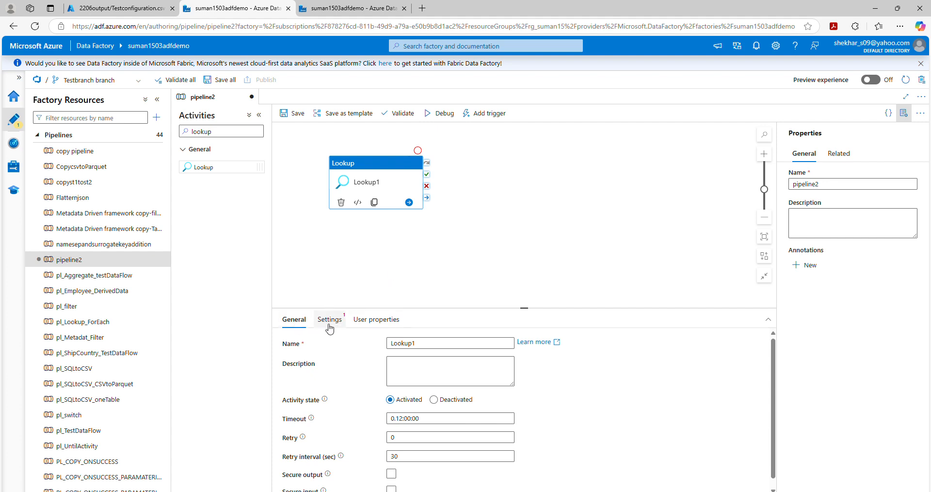
Rename the Lookup activity as ReadTestConfiguration.
scroll(362, 389, down, 1)
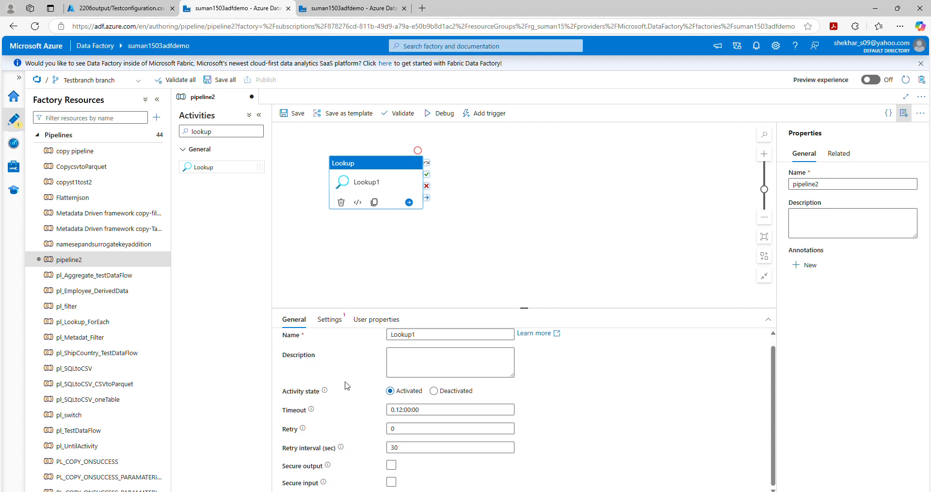
click(325, 321)
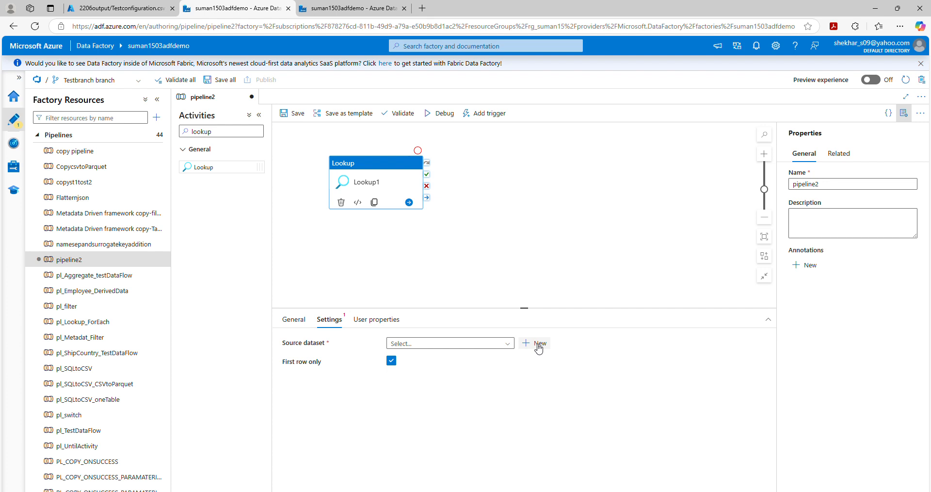
click(285, 321)
click(420, 343)
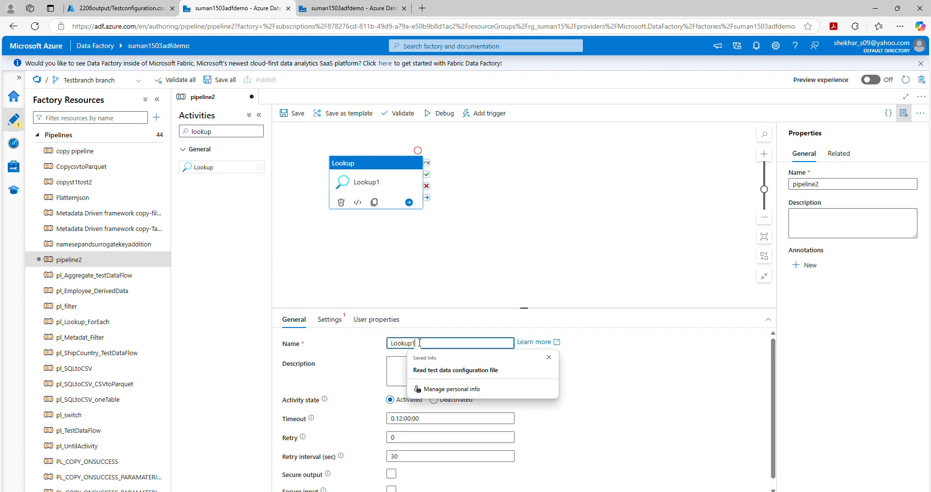
drag(420, 343, 338, 345)
text(ReadTestConfigur)
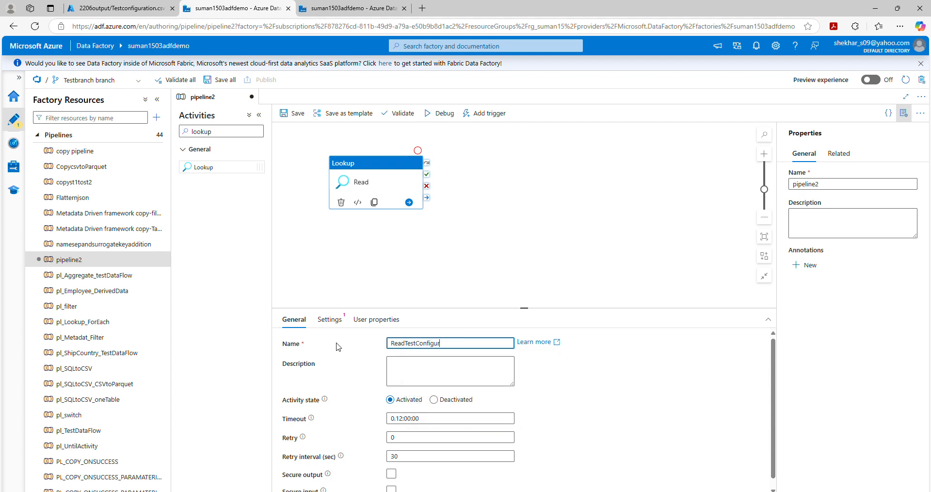
text(ation)
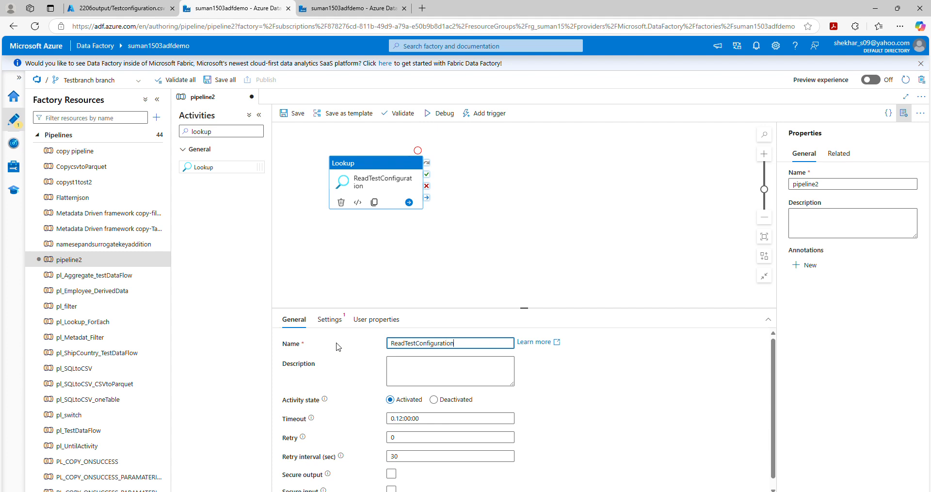
click(424, 260)
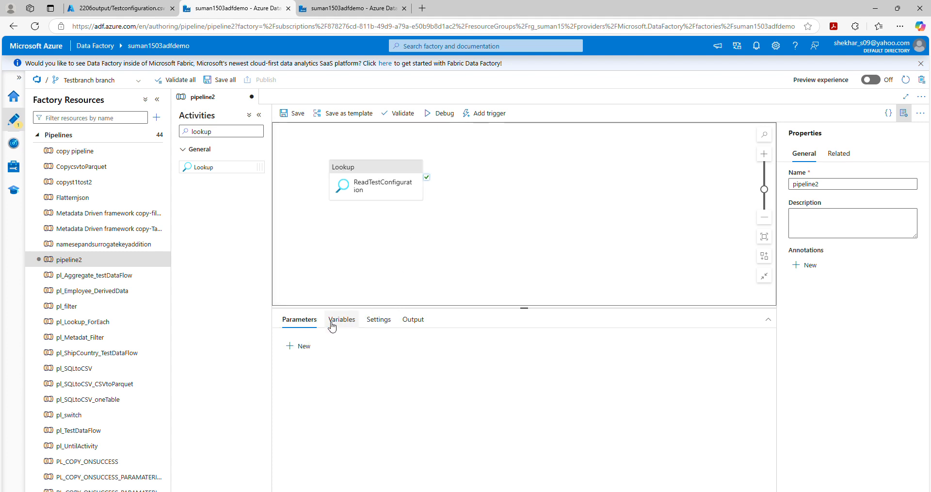
Start a new source dataset for the Lookup activity, using Azure Data Lake Storage Gen2 with the DelimitedText format.
click(375, 183)
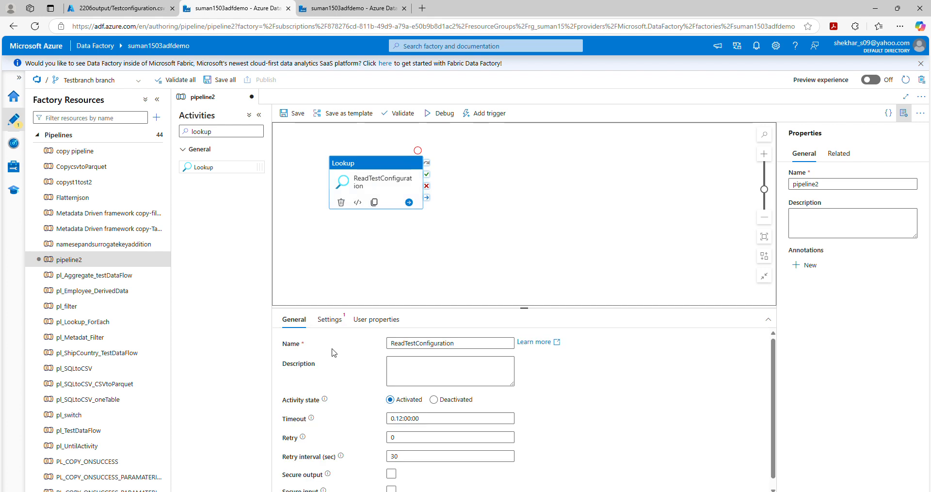
click(334, 321)
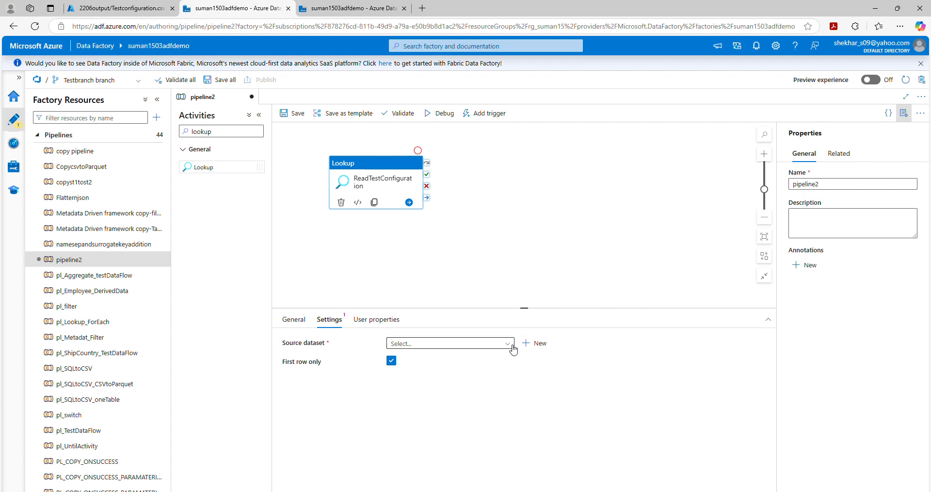
click(537, 345)
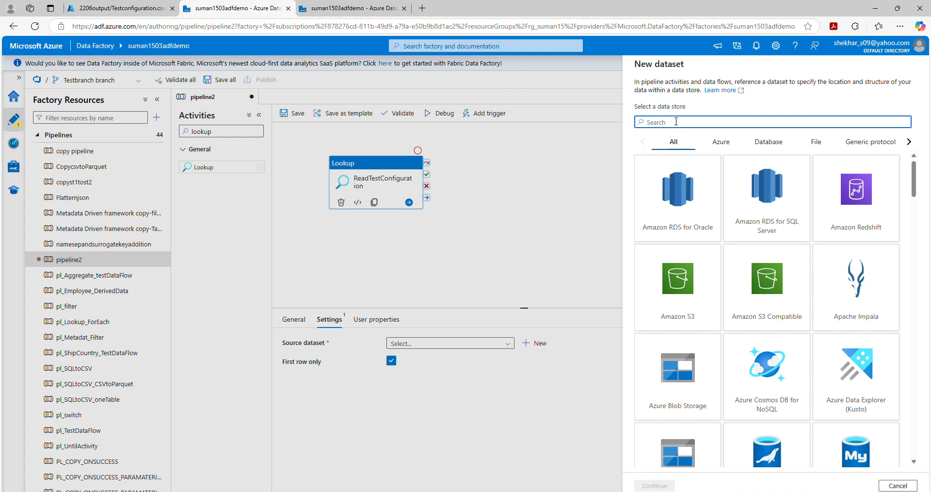
click(677, 121)
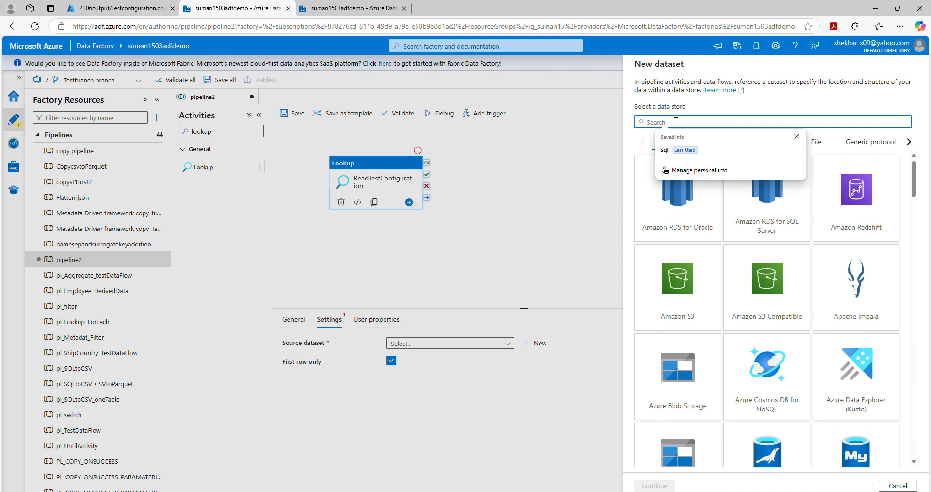
scroll(717, 385, down, 2)
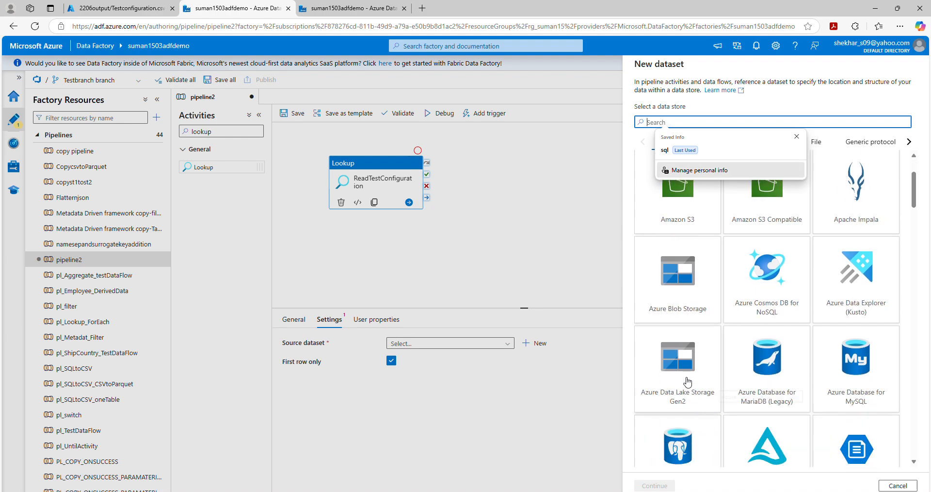
click(688, 394)
click(656, 485)
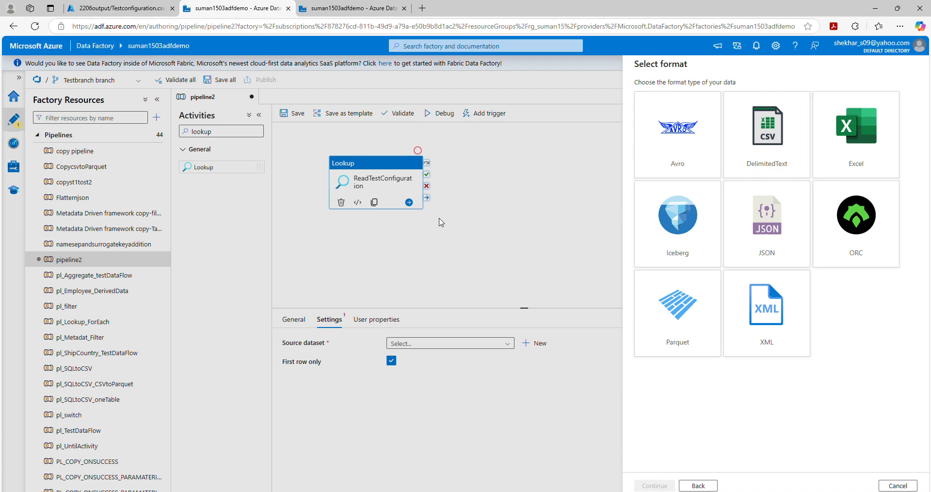
click(775, 130)
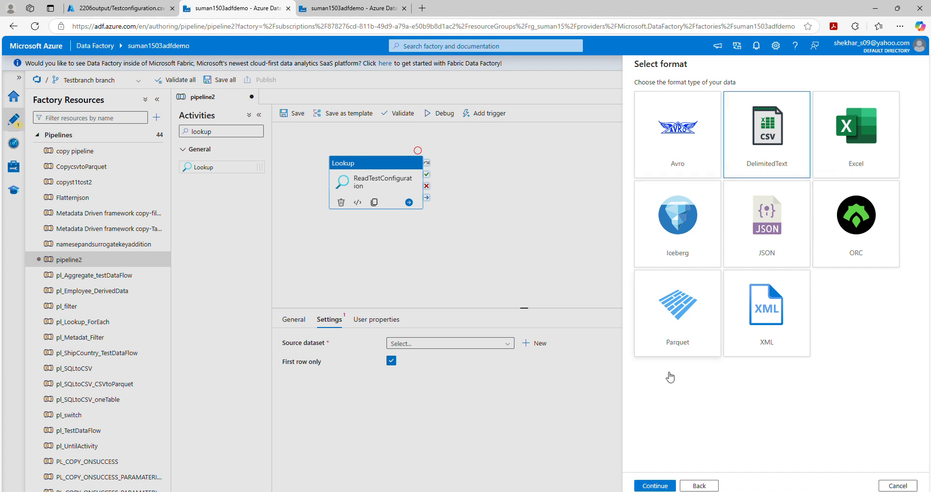
click(656, 486)
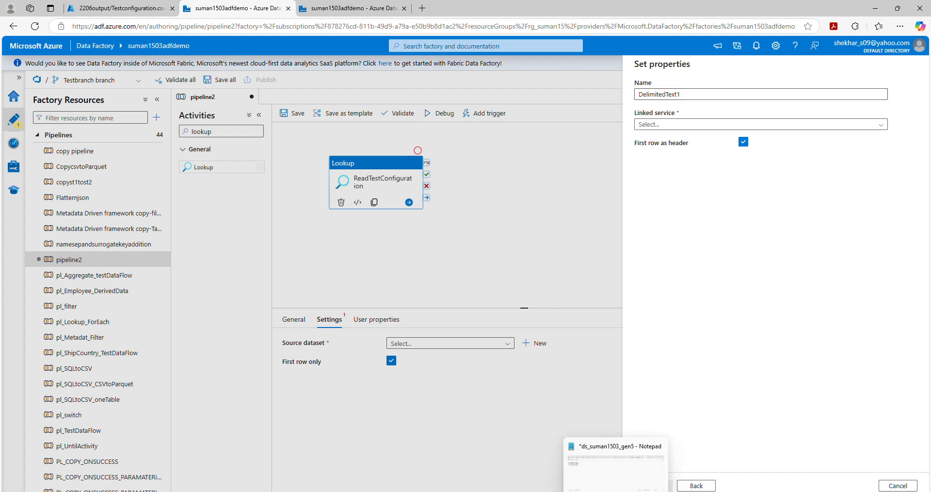
Copy ds_suman1503_gen5 from the Notepad list and use it as the new dataset's name.
click(615, 491)
drag(208, 119, 138, 122)
key(ctrl+c)
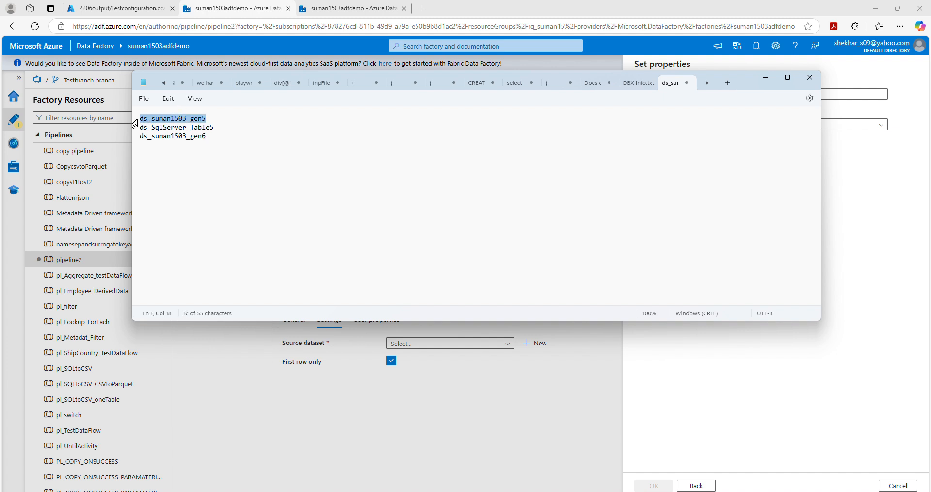
click(766, 78)
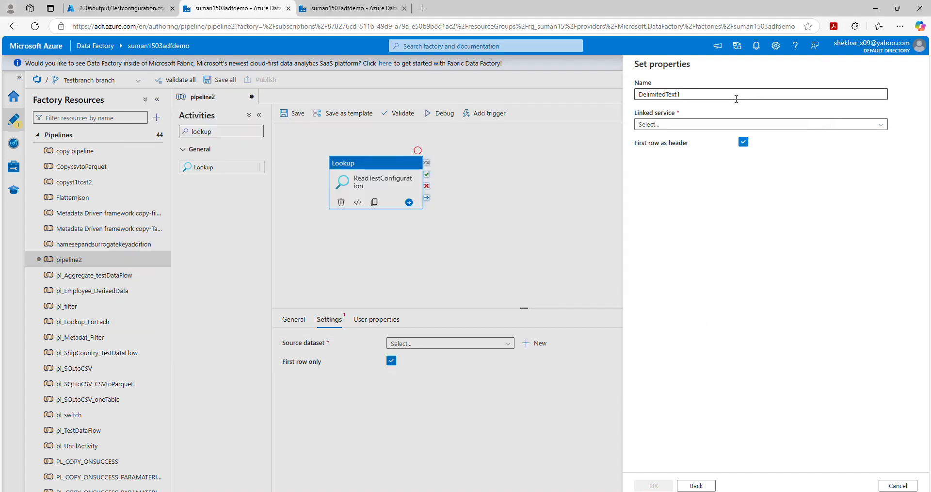
click(703, 95)
key(ctrl+a)
key(ctrl+v)
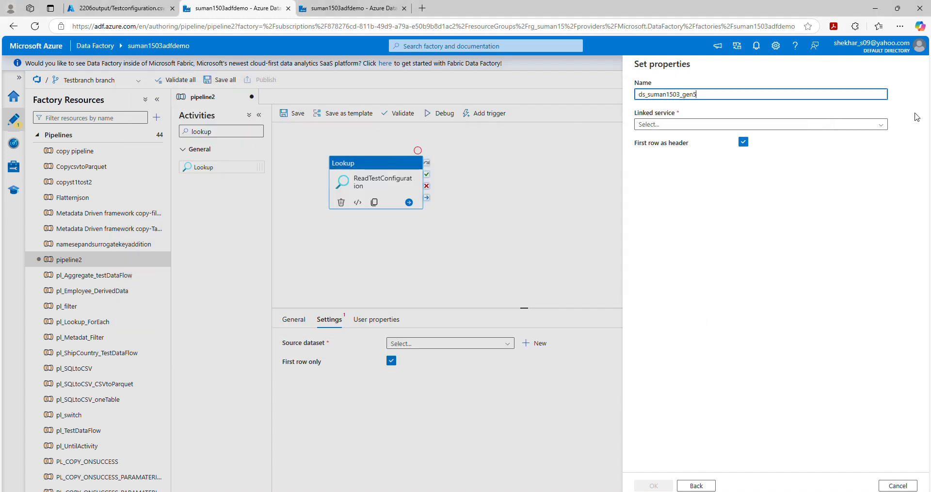
Set the dataset's linked service to ls_suman1503 and create the dataset with no file path.
click(881, 125)
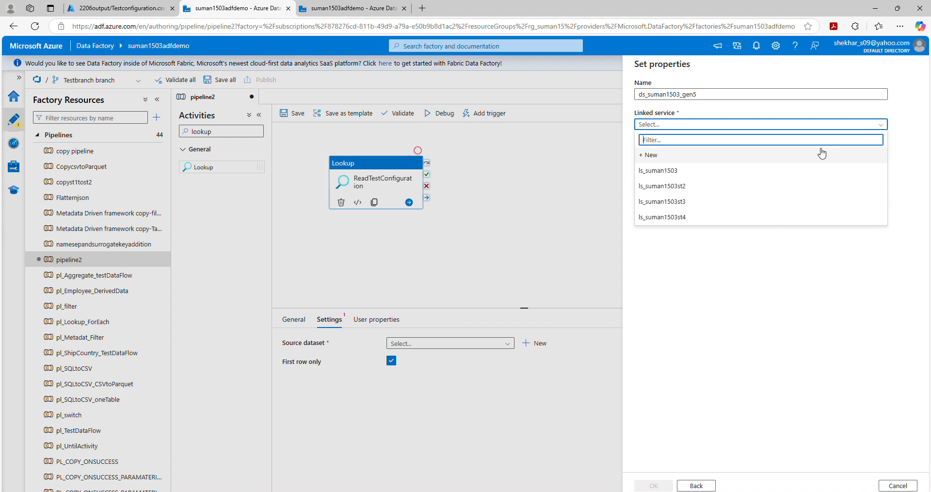
click(684, 171)
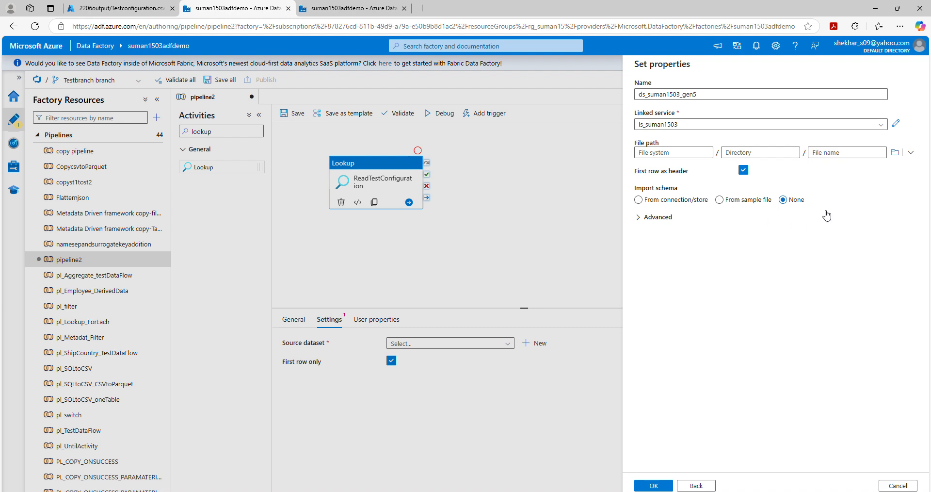
click(657, 485)
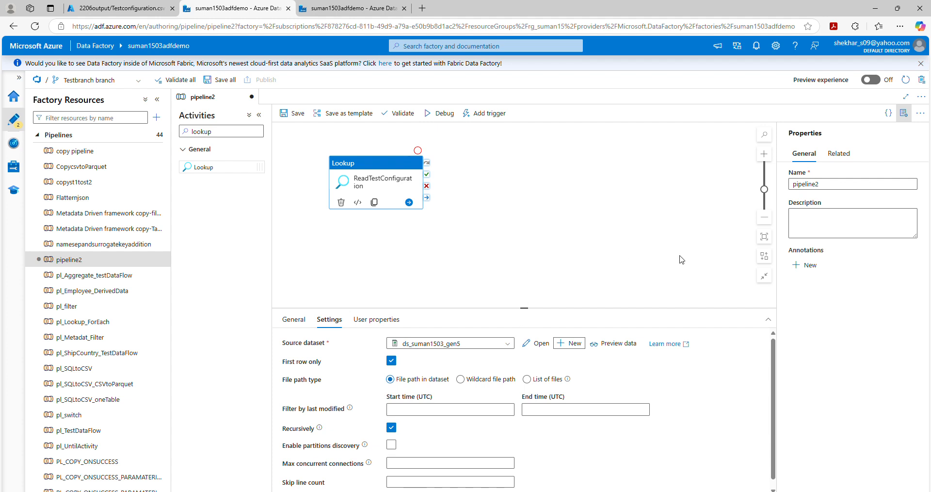
Open the Lookup activity's source dataset for editing and add three blank String parameters.
click(538, 346)
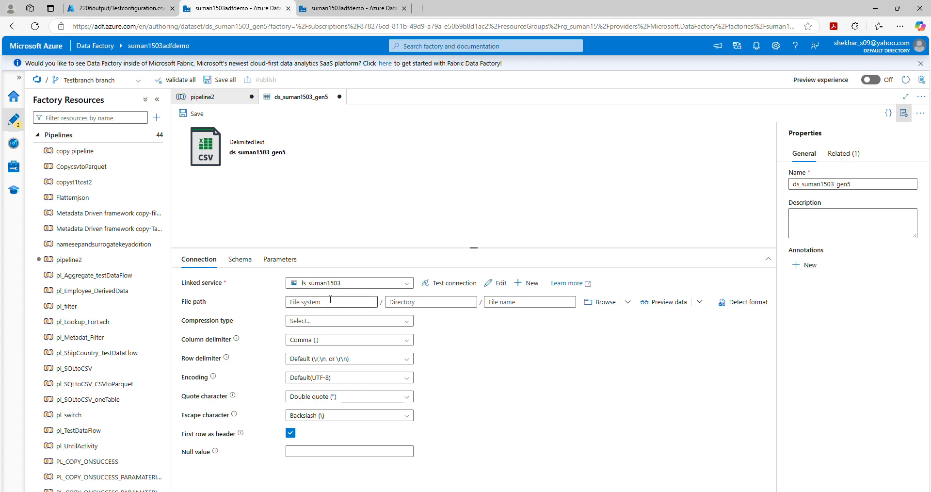
click(280, 261)
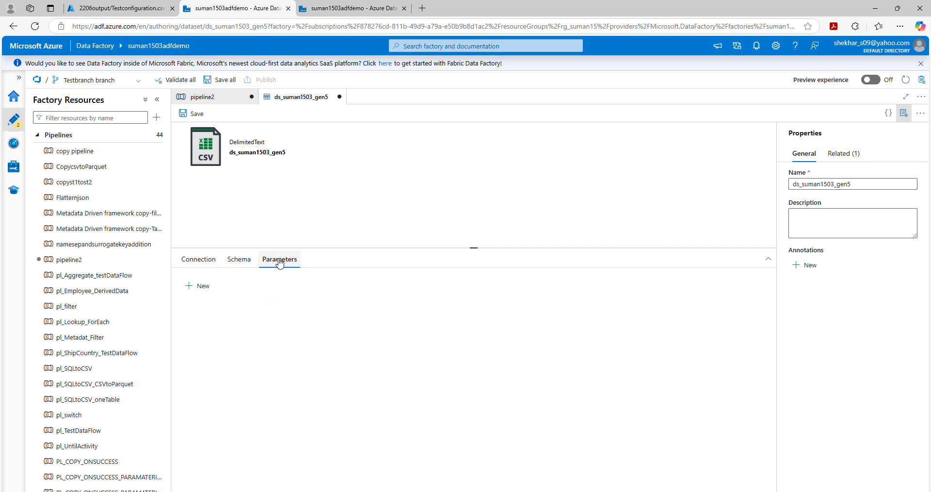
click(194, 287)
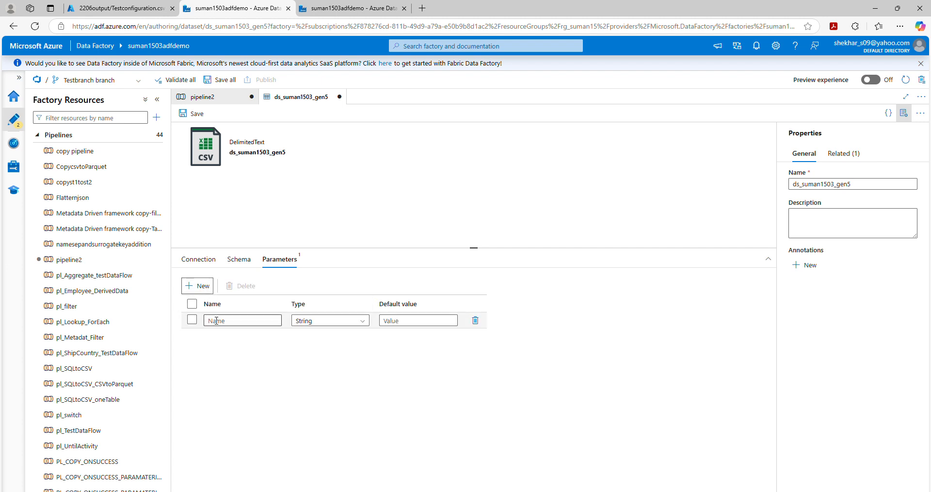
click(194, 286)
click(194, 286)
Name the three dataset parameters SrcCont, SrcDir and SrcFile.
click(221, 320)
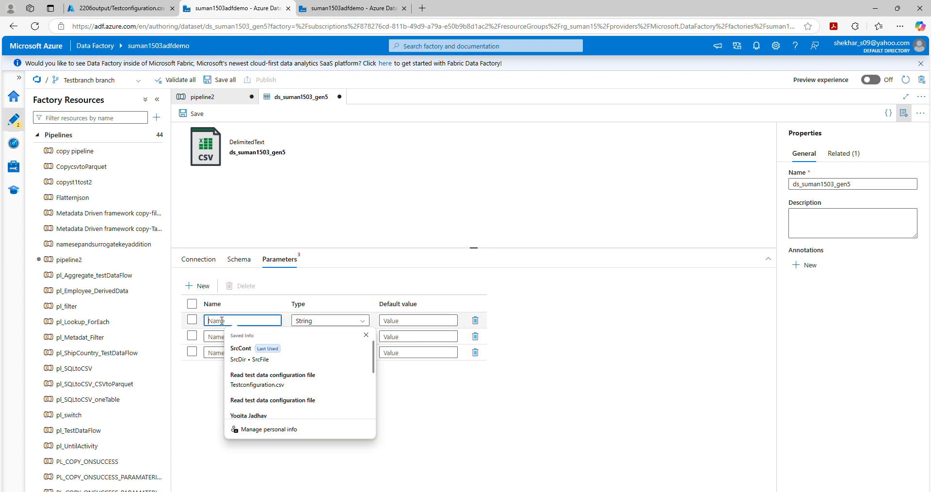
text(SrcCont)
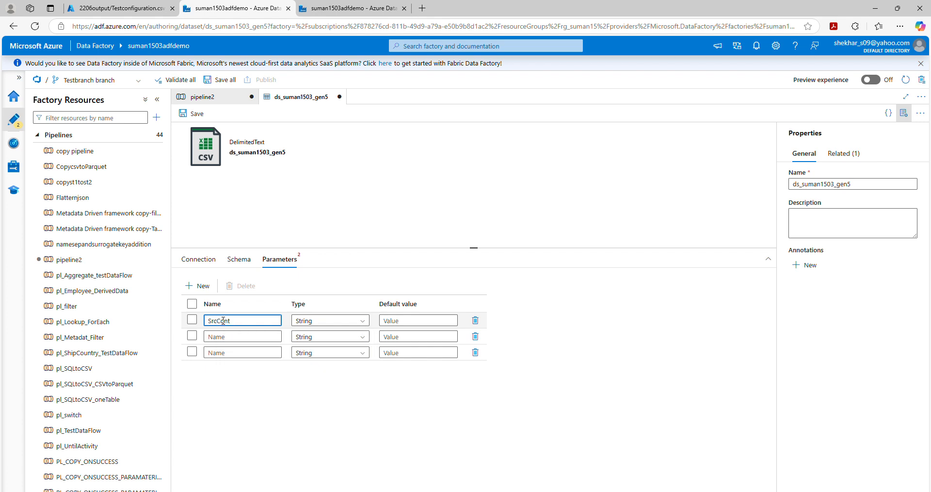
click(229, 339)
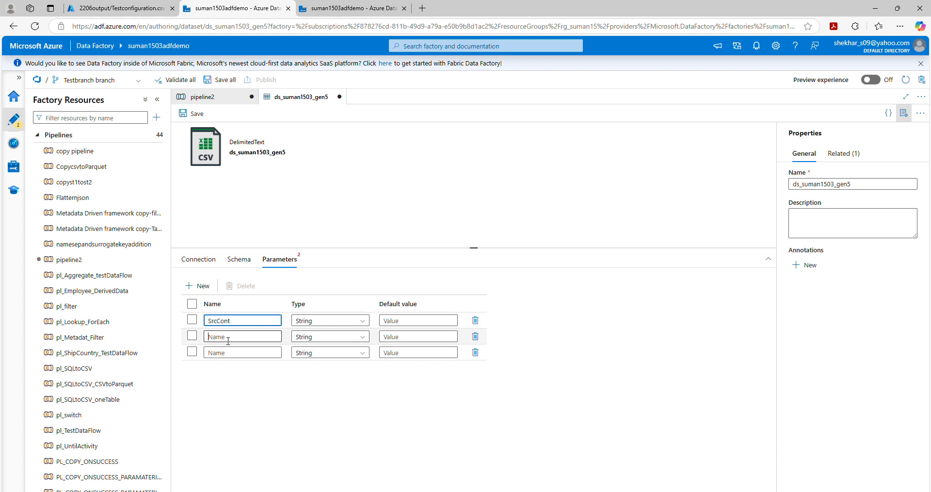
text(SrcD)
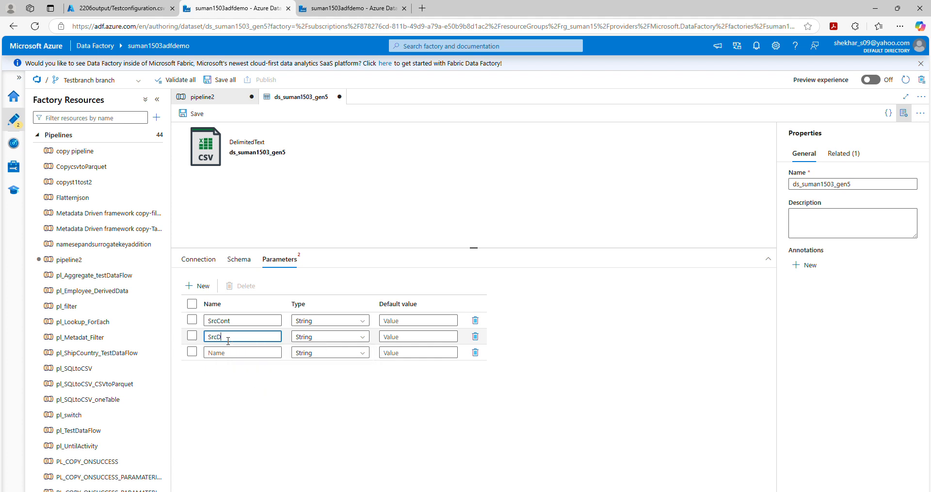
text(ir)
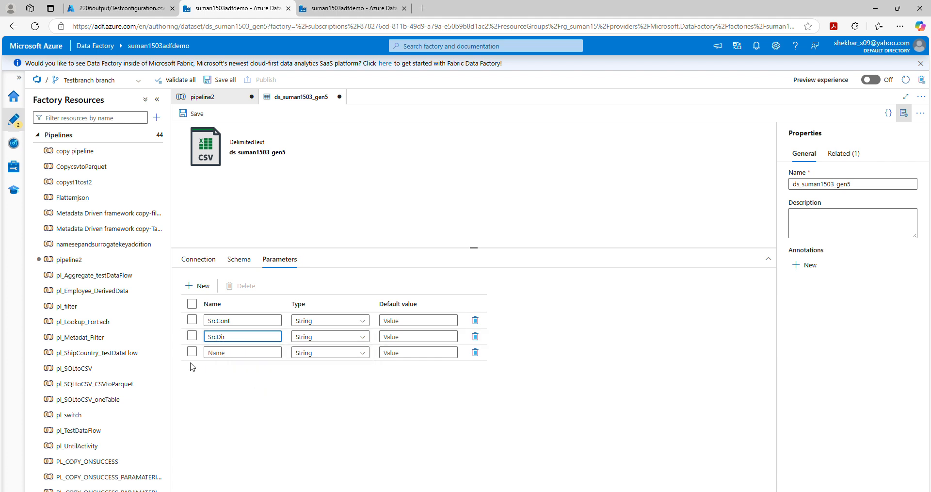
click(235, 353)
text(Src)
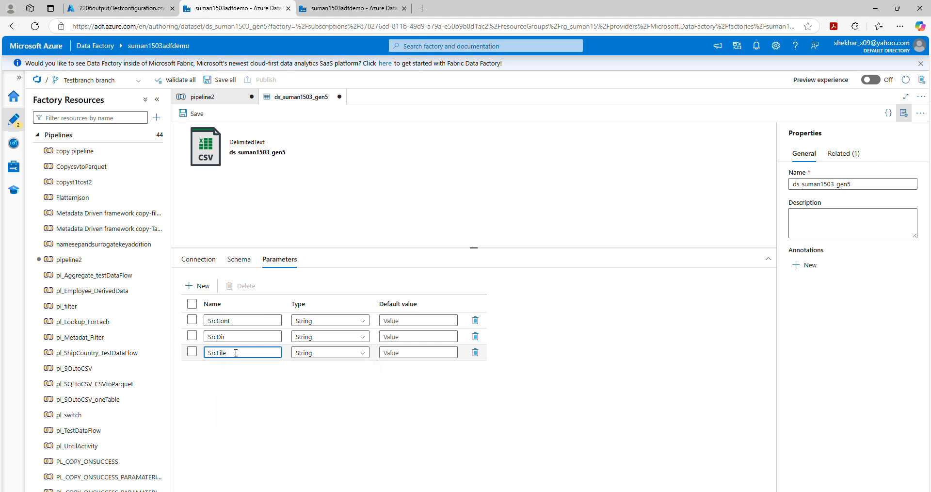
text(File)
click(199, 259)
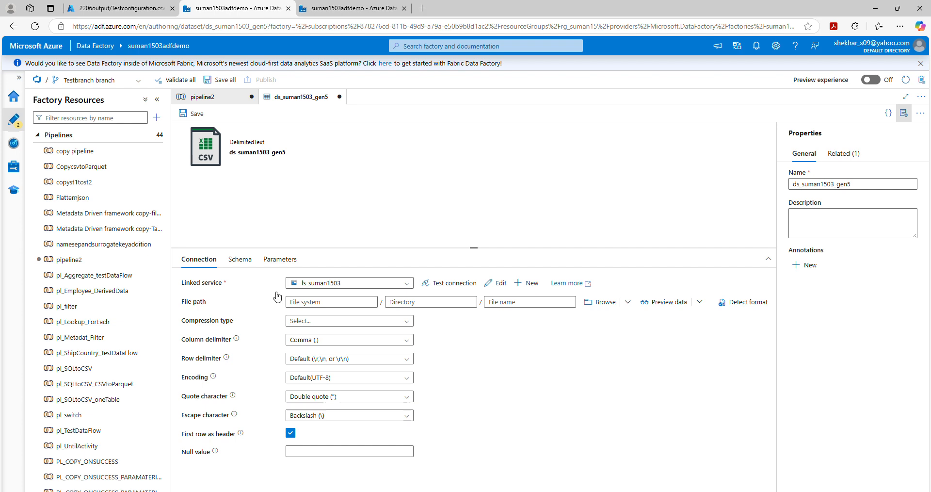
click(309, 301)
click(317, 315)
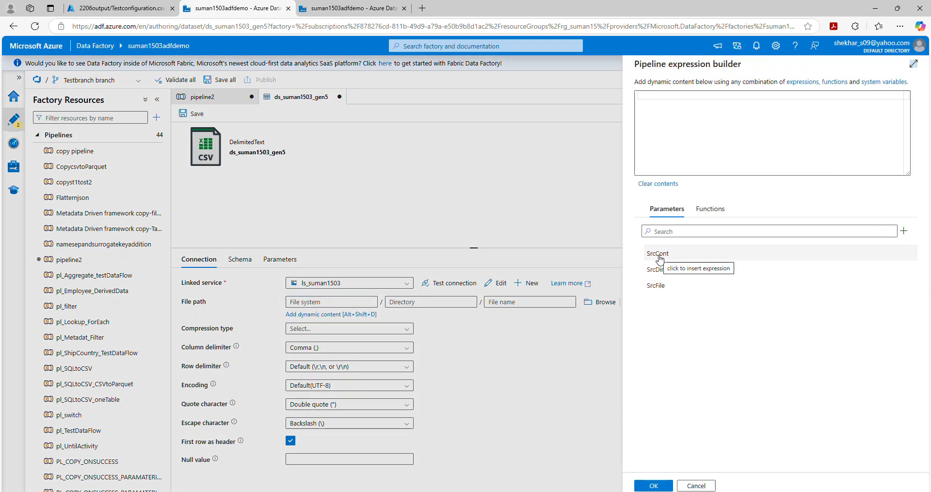
click(659, 254)
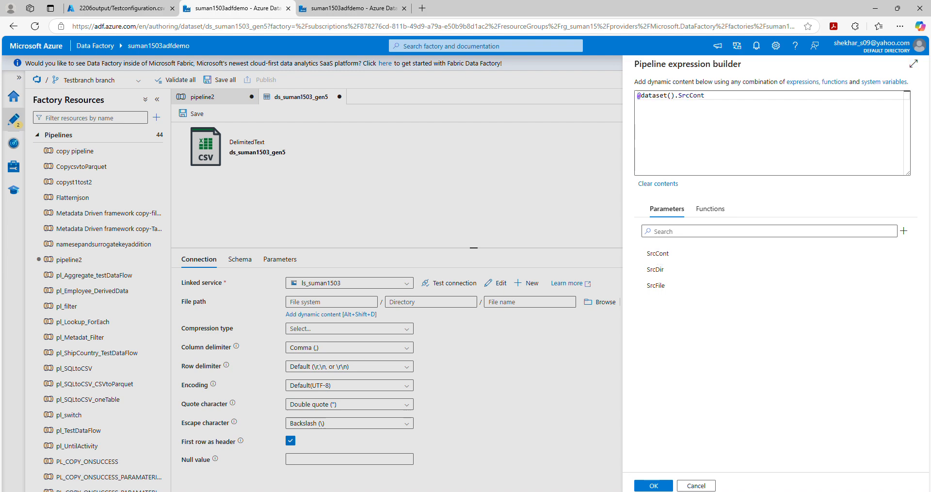
click(647, 485)
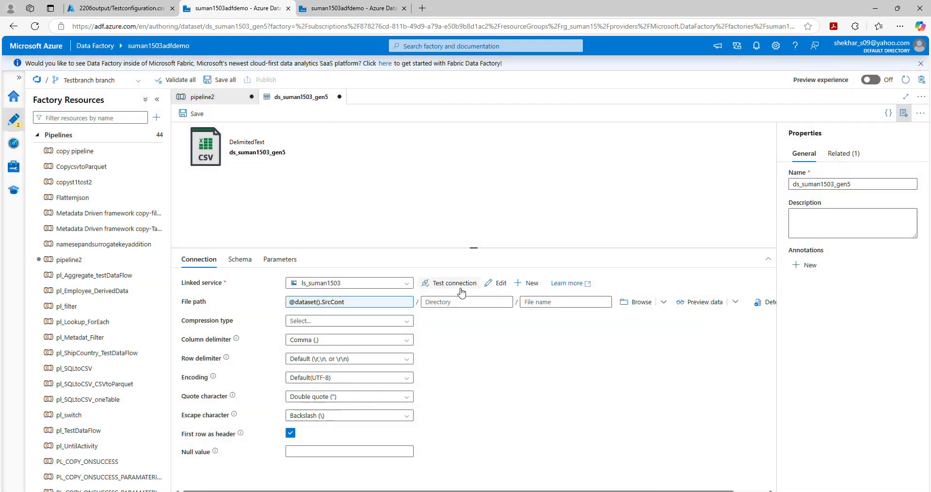
click(461, 302)
click(460, 314)
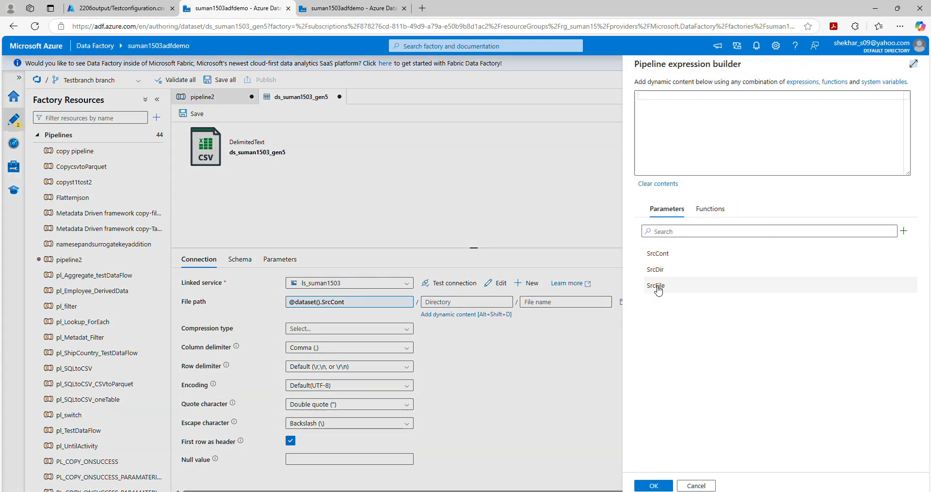
click(656, 269)
click(655, 485)
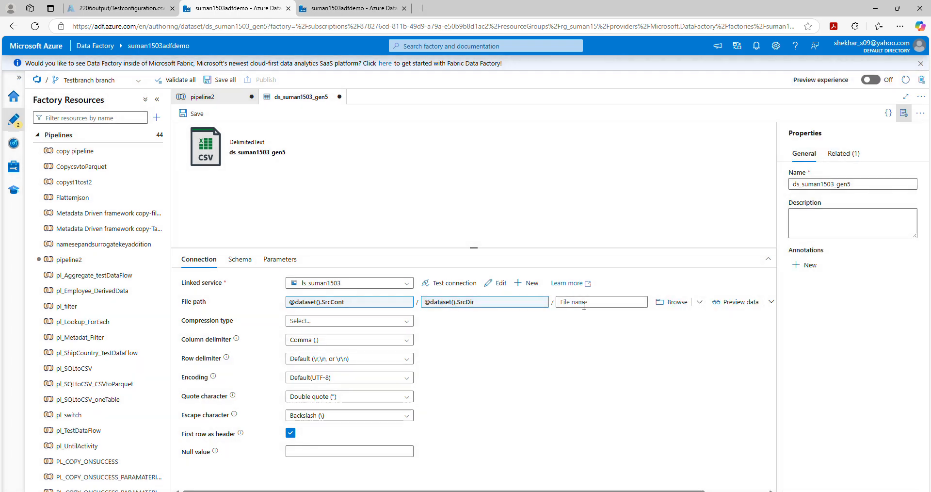
click(602, 302)
click(613, 315)
click(657, 286)
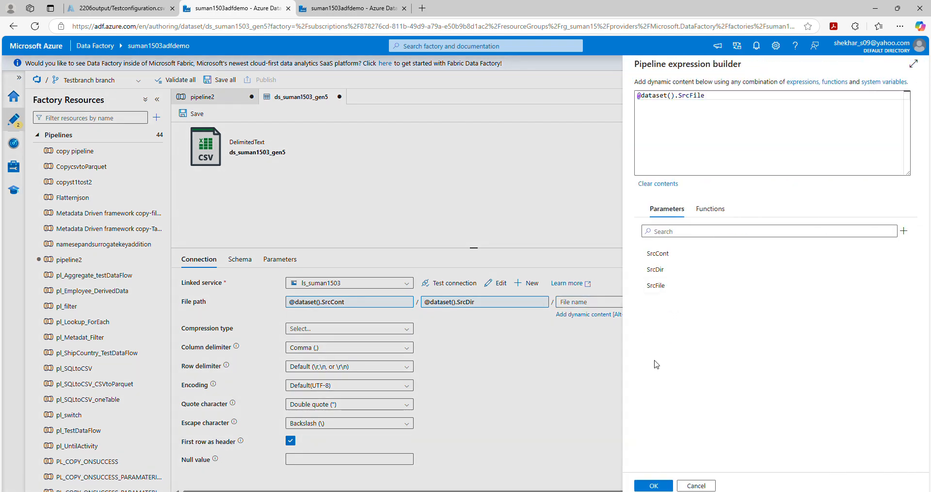
click(653, 486)
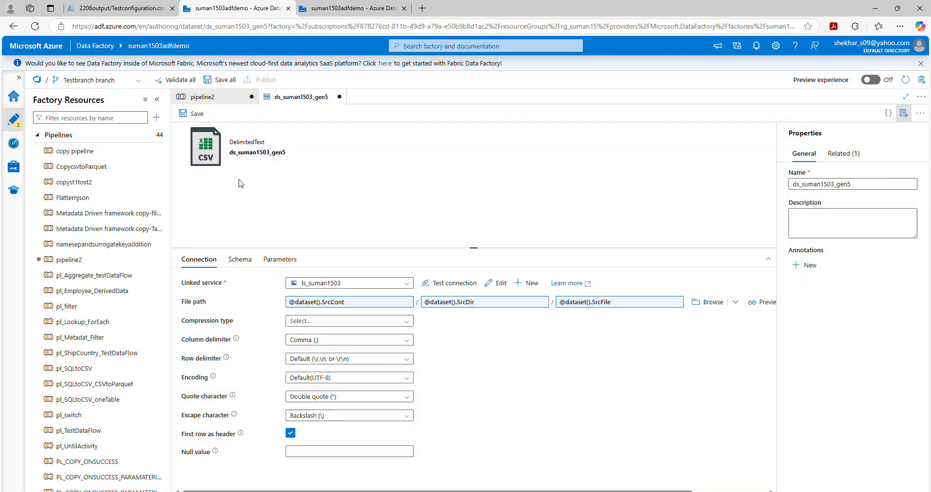
In pipeline2's Lookup activity, set SrcCont to data and SrcDir to 2206output, copying the directory name from the storage container page.
click(212, 99)
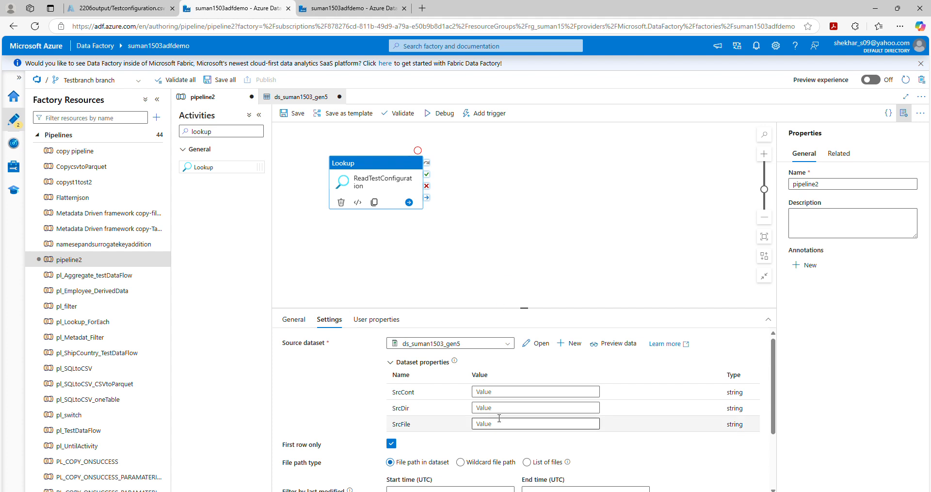
click(493, 392)
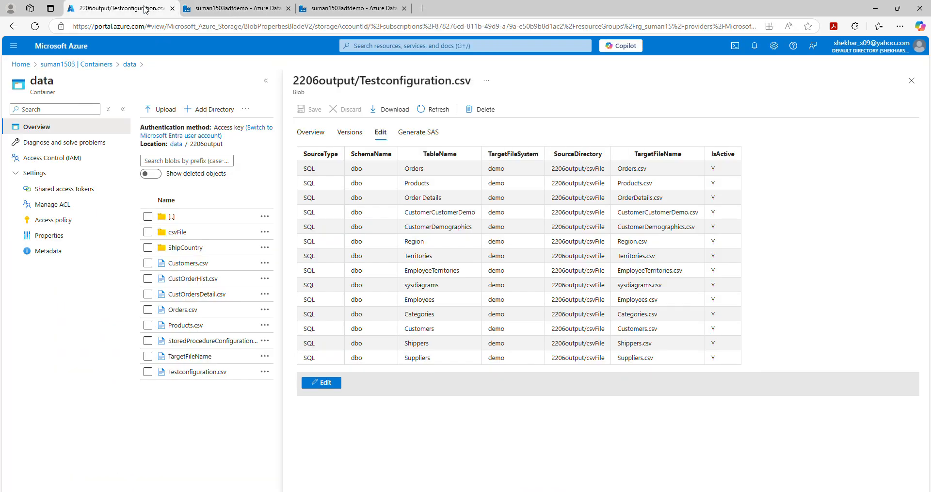
click(146, 8)
drag(226, 143, 193, 148)
key(ctrl+c)
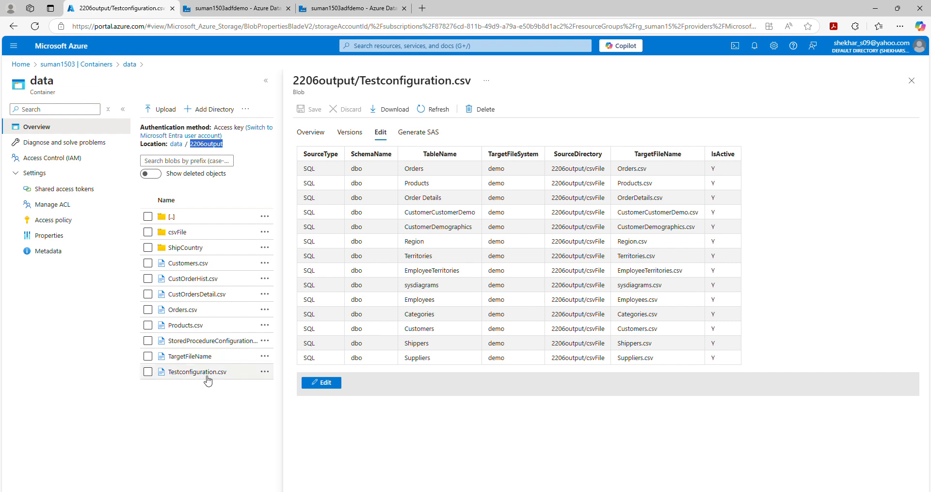
click(233, 8)
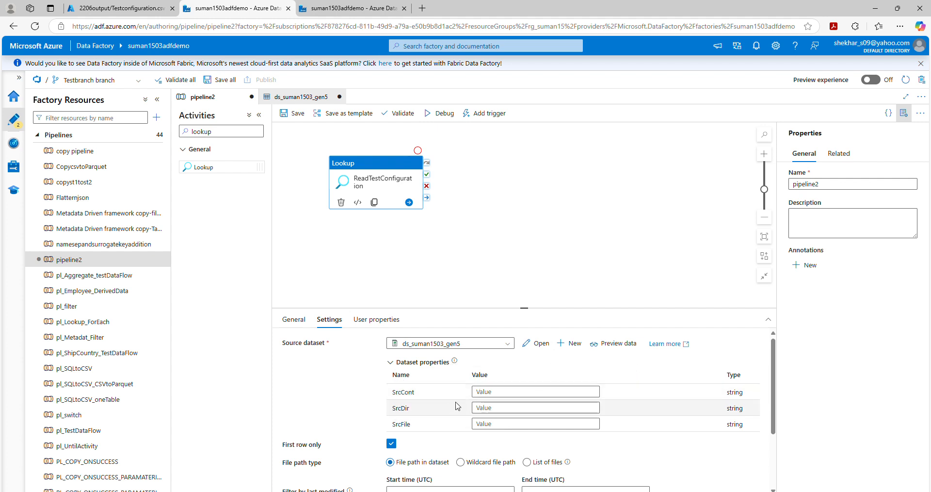
click(484, 392)
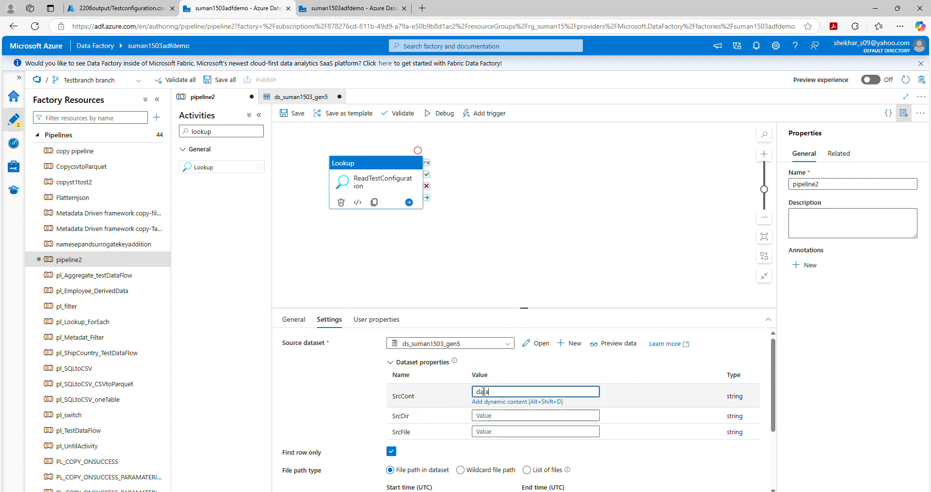
click(489, 416)
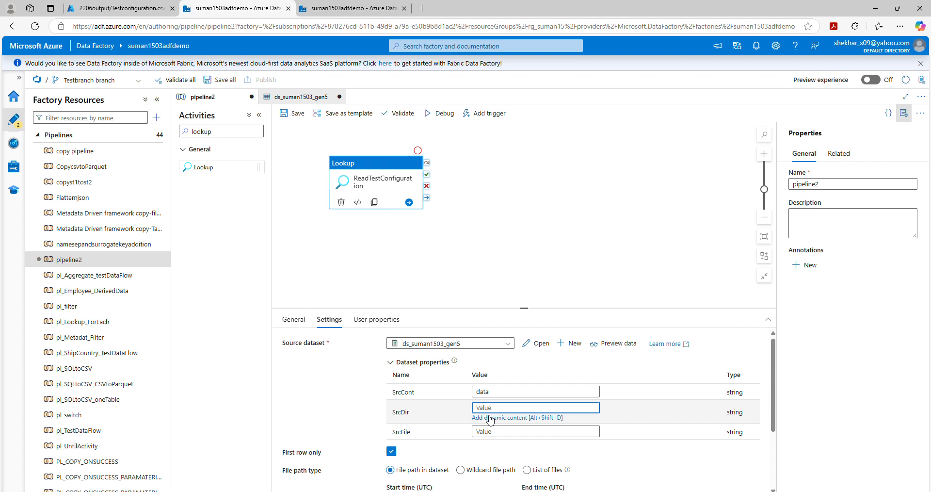
key(ctrl+v)
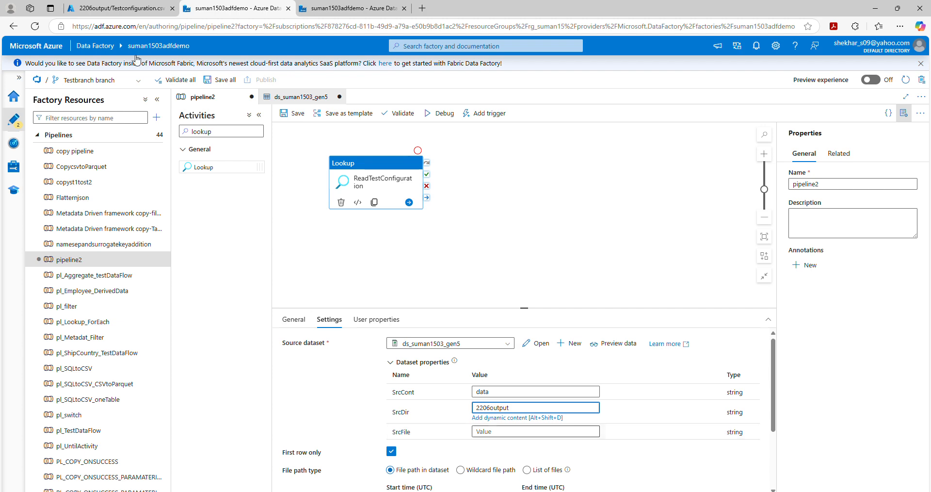
Copy Testconfiguration.csv from the blob's title and use it as the Lookup activity's SrcFile value.
click(167, 4)
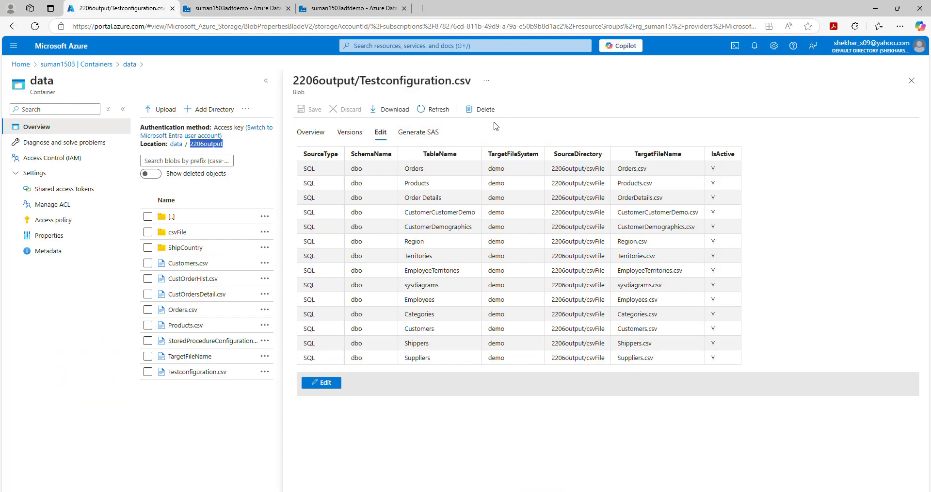
drag(373, 78, 469, 79)
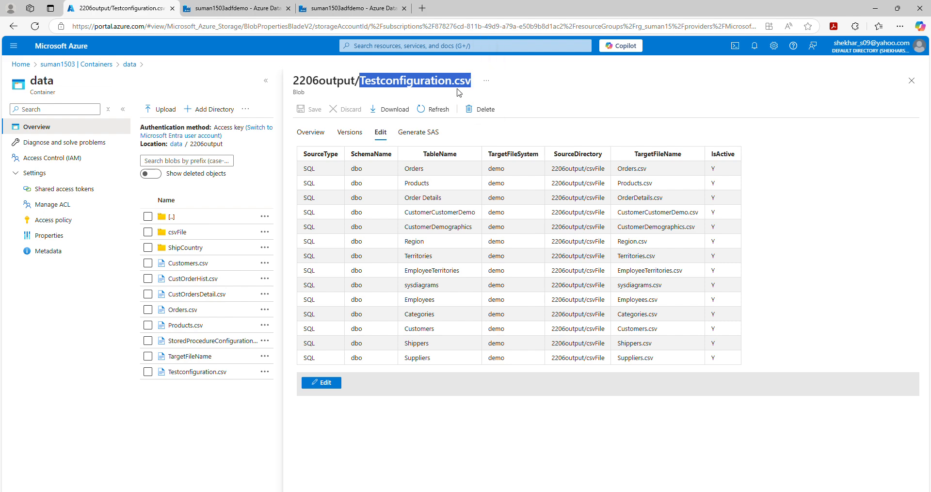
click(233, 8)
click(495, 432)
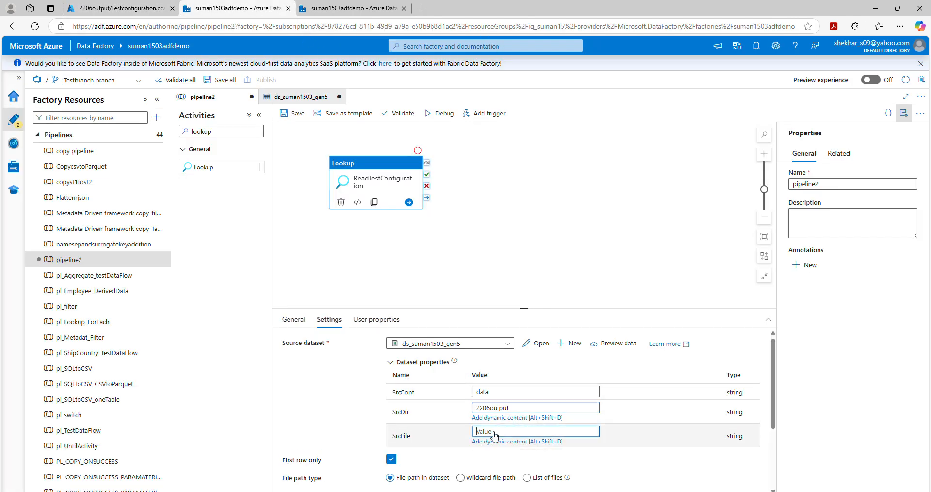
key(ctrl+v)
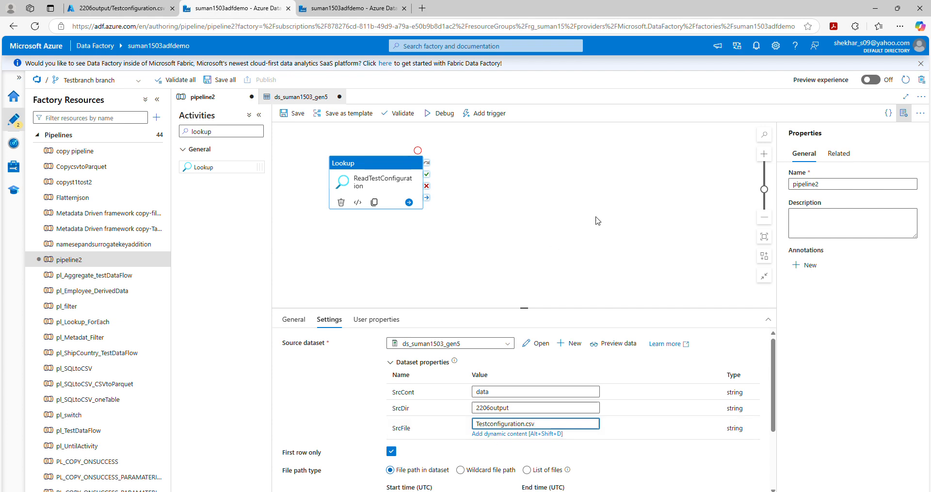
click(598, 220)
click(377, 191)
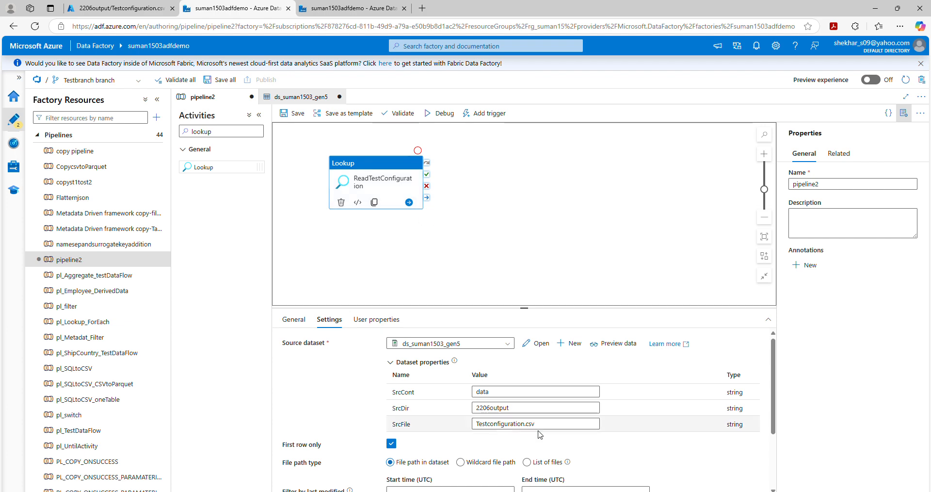
Compare the configuration file's rows in the storage container with the Lookup activity's dataset values and read settings.
click(129, 13)
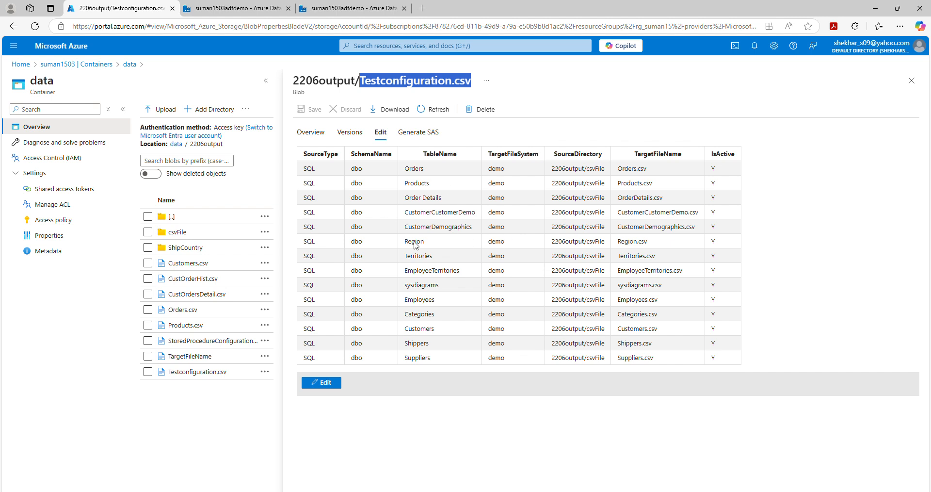
click(214, 12)
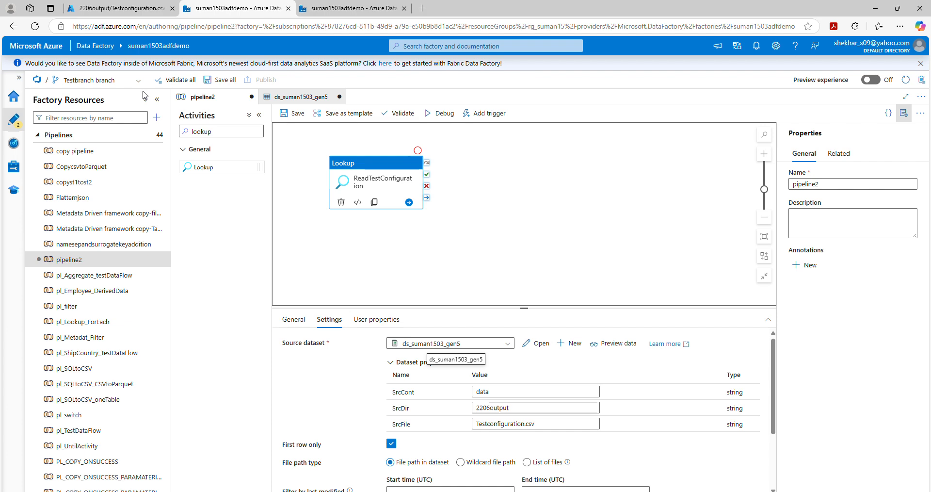
click(110, 12)
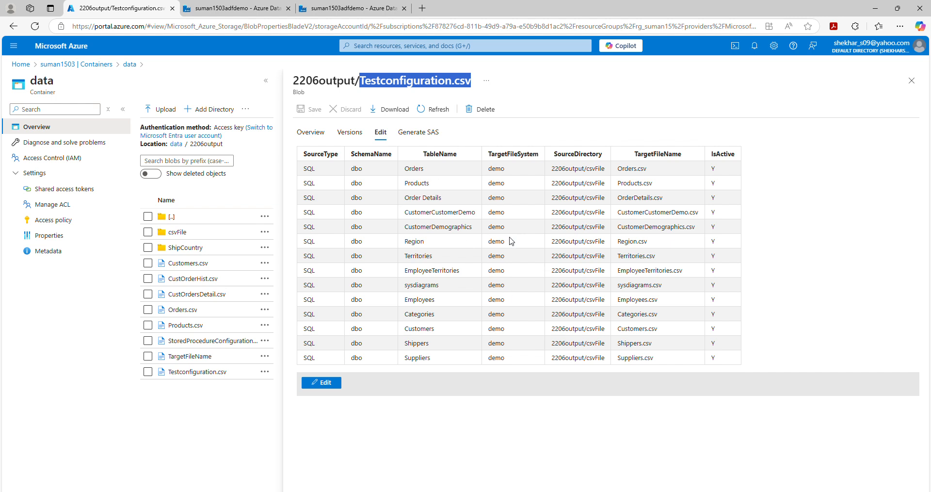
click(224, 8)
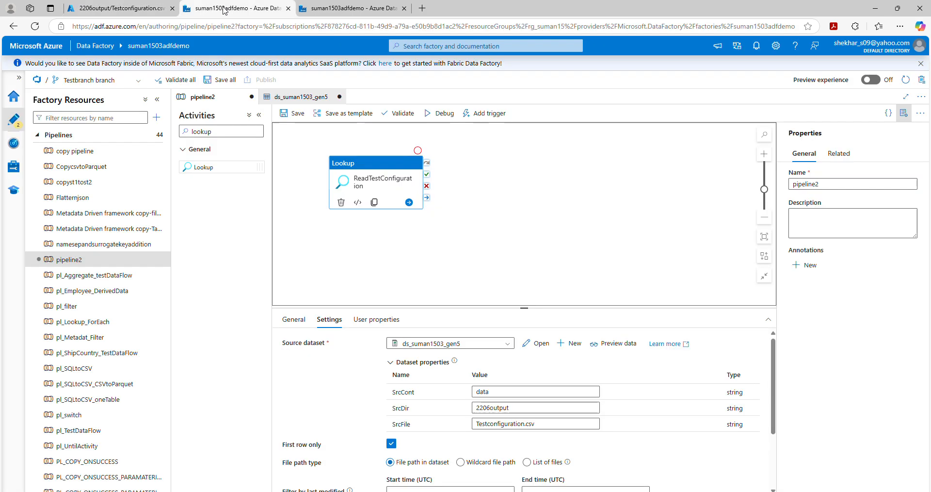
scroll(648, 391, down, 3)
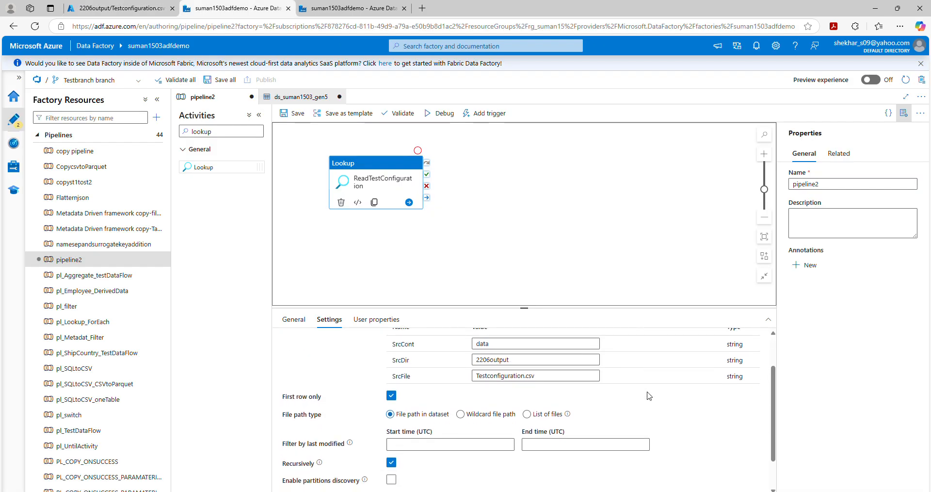
scroll(649, 393, up, 3)
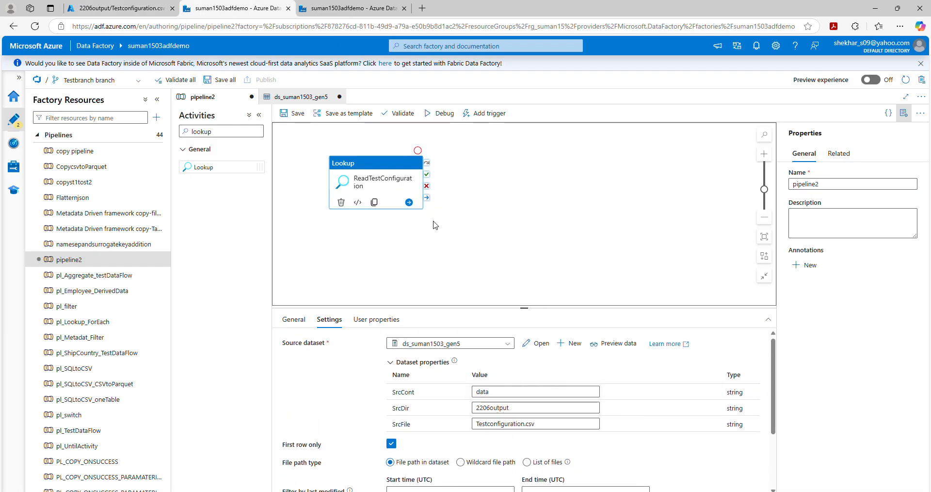
Validate pipeline2, start a debug run and refresh the run status while checking the source configuration file.
click(397, 114)
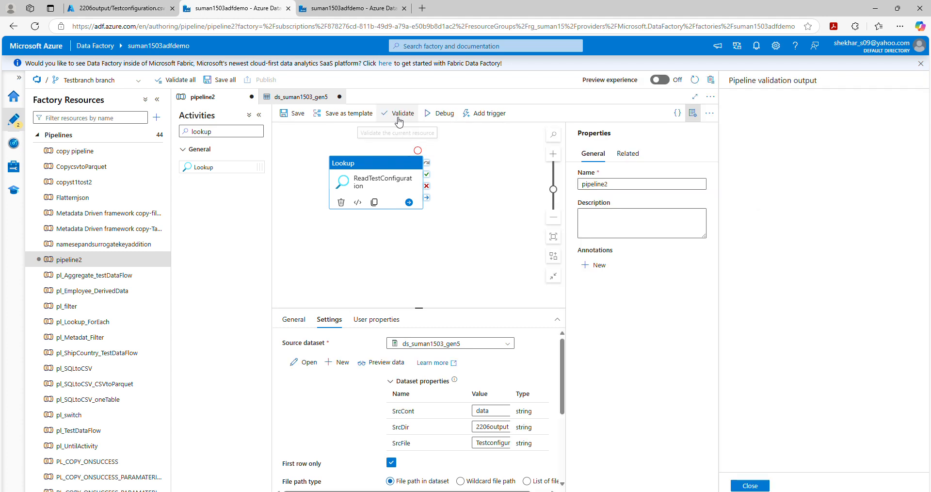
click(751, 486)
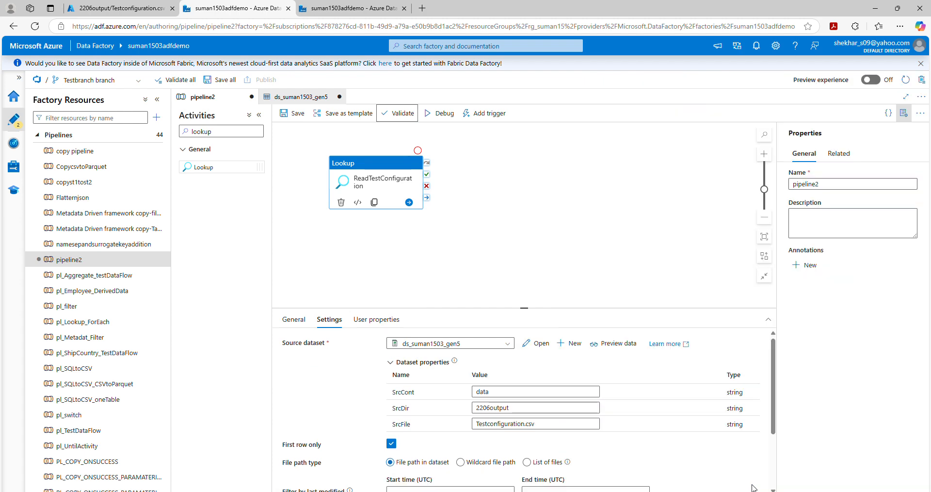
click(440, 115)
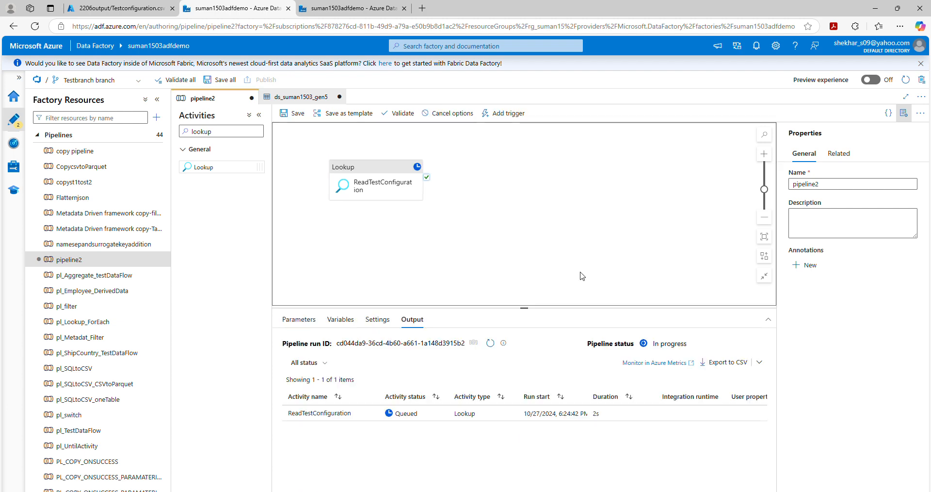
click(491, 344)
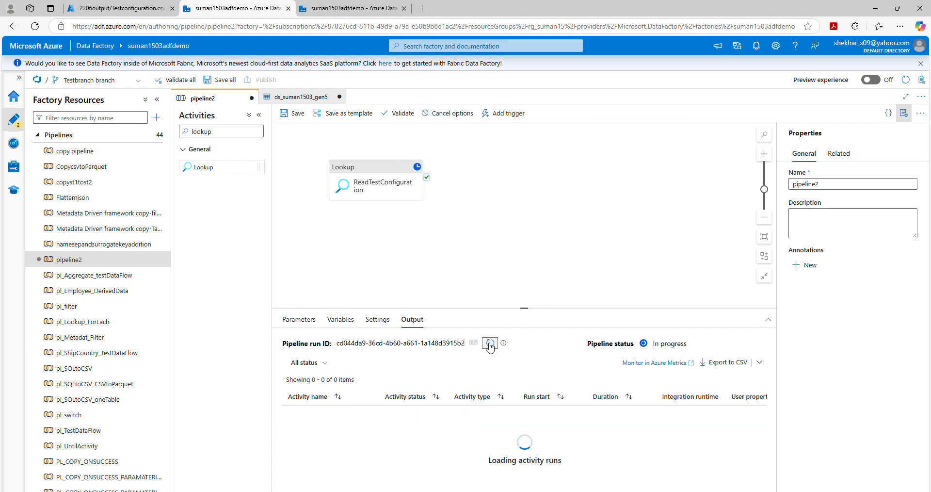
click(490, 343)
click(119, 9)
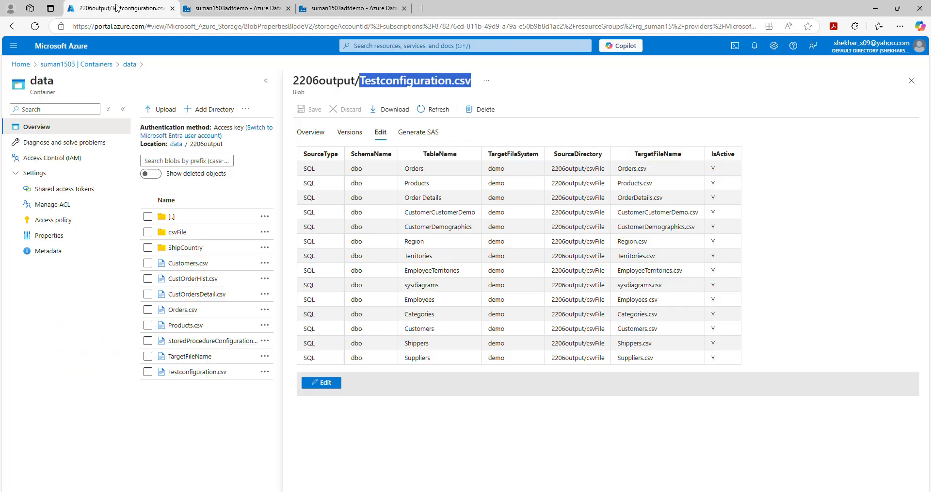
click(258, 10)
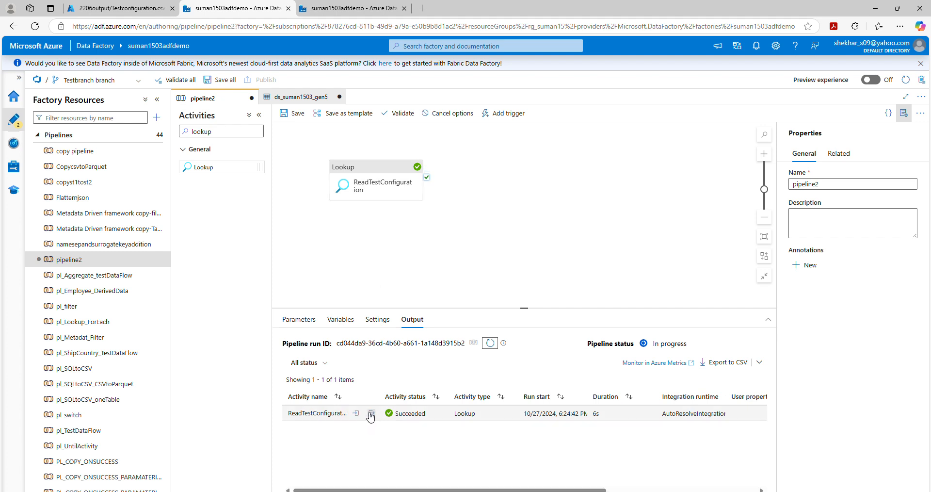
Examine the ReadTestConfiguration run's output at full size, close it and return to the Lookup activity's settings.
click(372, 413)
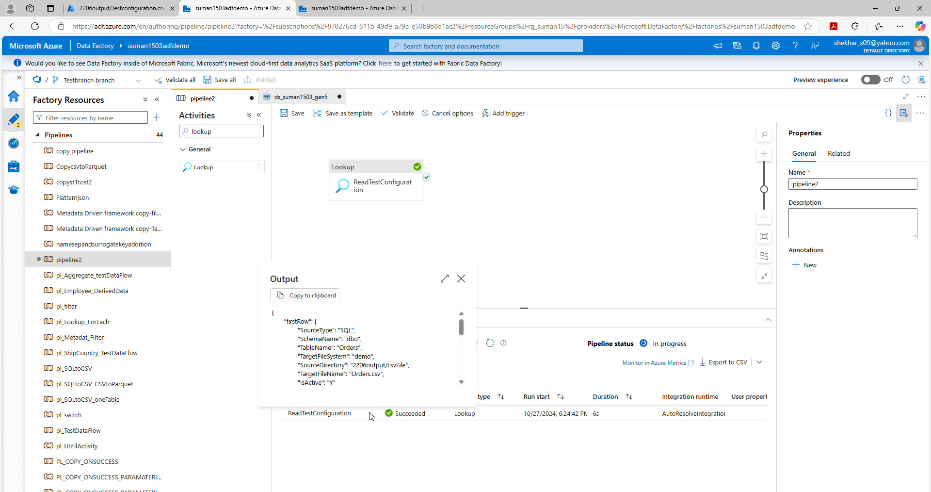
click(444, 278)
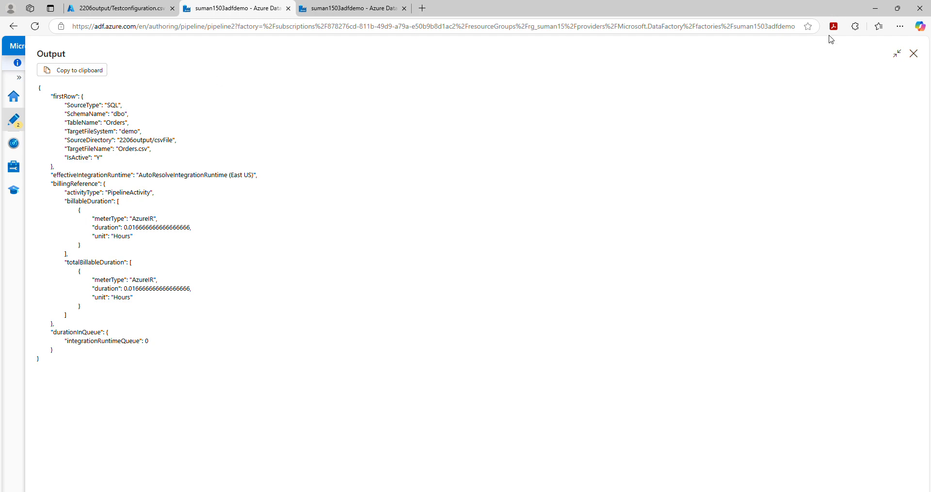
click(914, 54)
click(371, 179)
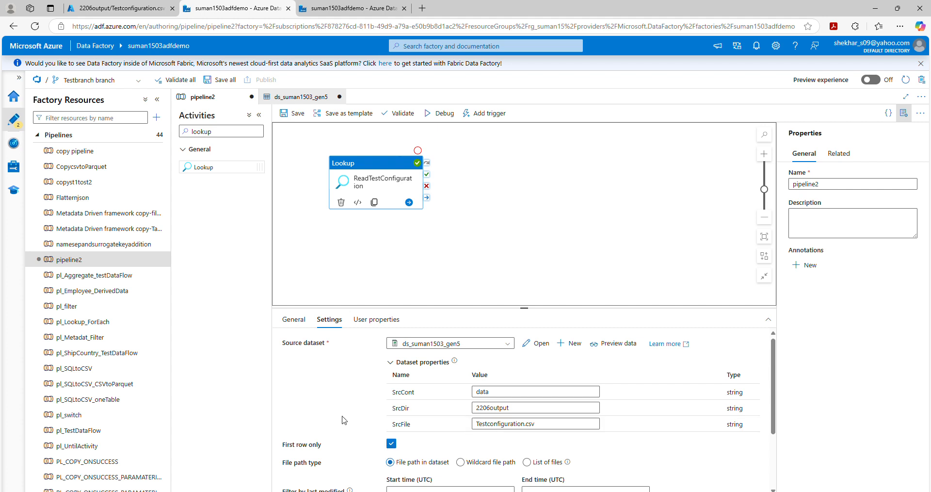
Turn off First row only for the Lookup activity, start a debug run of pipeline2 and refresh its run status.
mouse_move(391, 448)
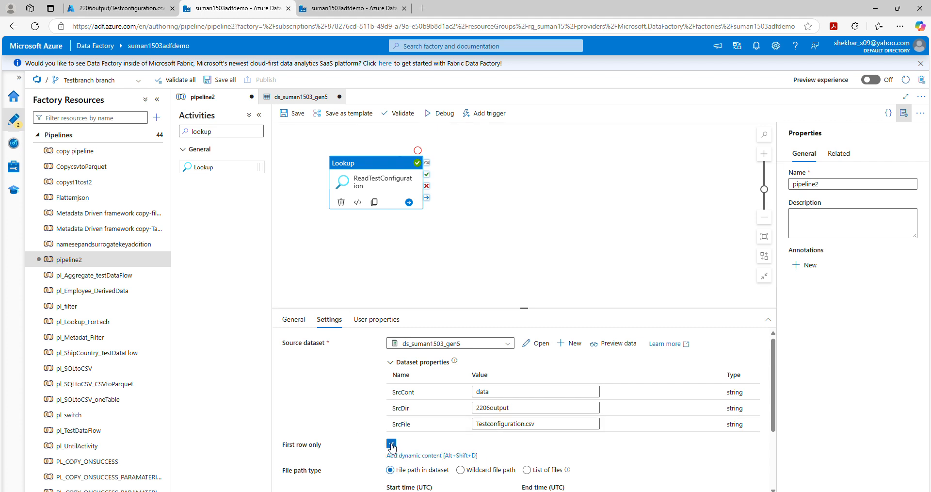
click(391, 444)
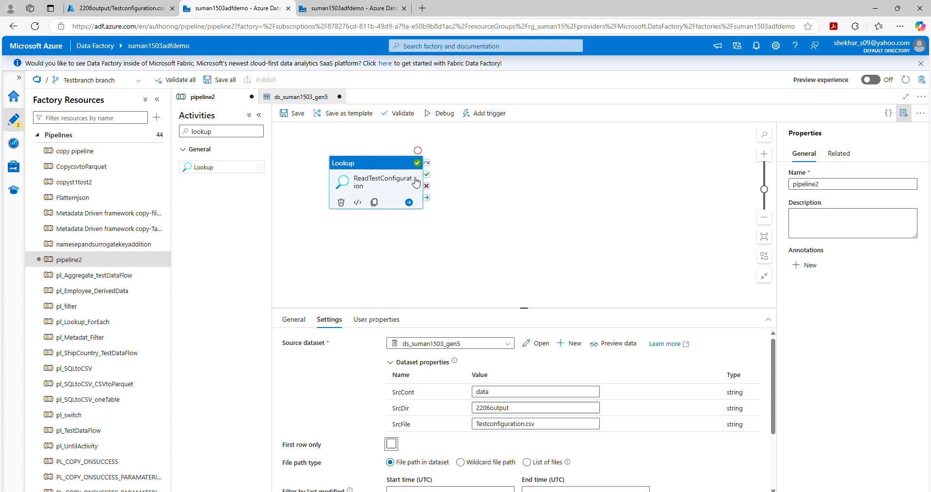
click(440, 114)
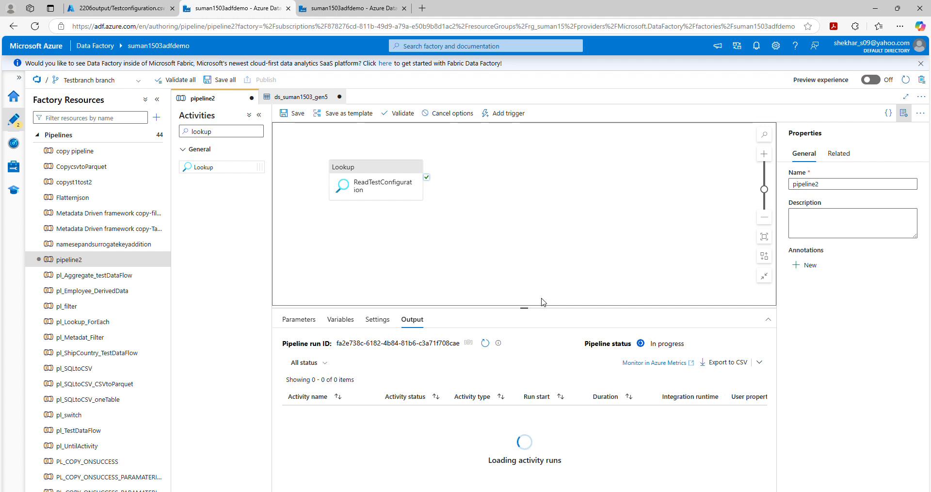
click(485, 343)
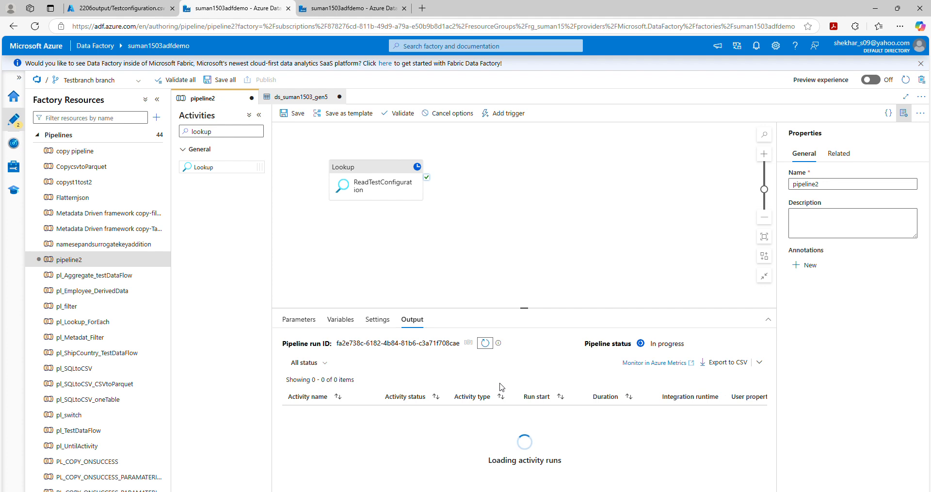
click(486, 345)
click(486, 345)
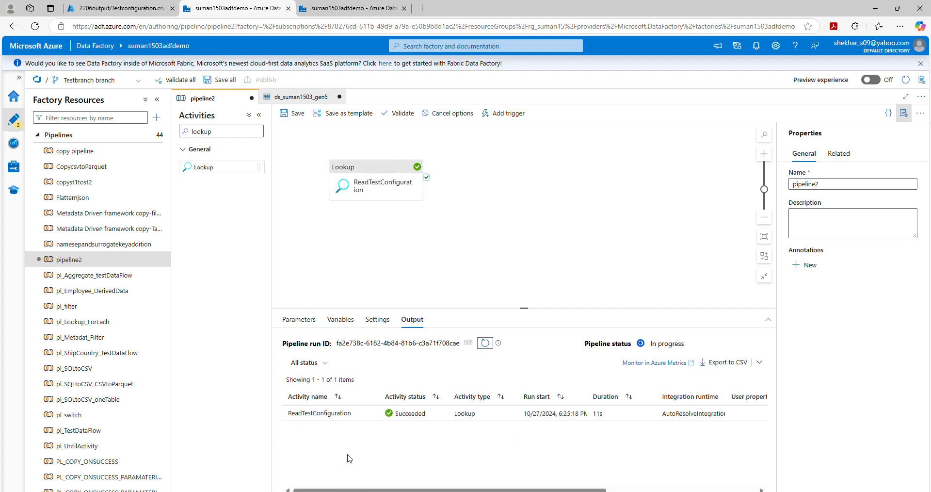
Examine the ReadTestConfiguration run's output at full size and compare it with the rows of Testconfiguration.csv in the storage container.
click(372, 413)
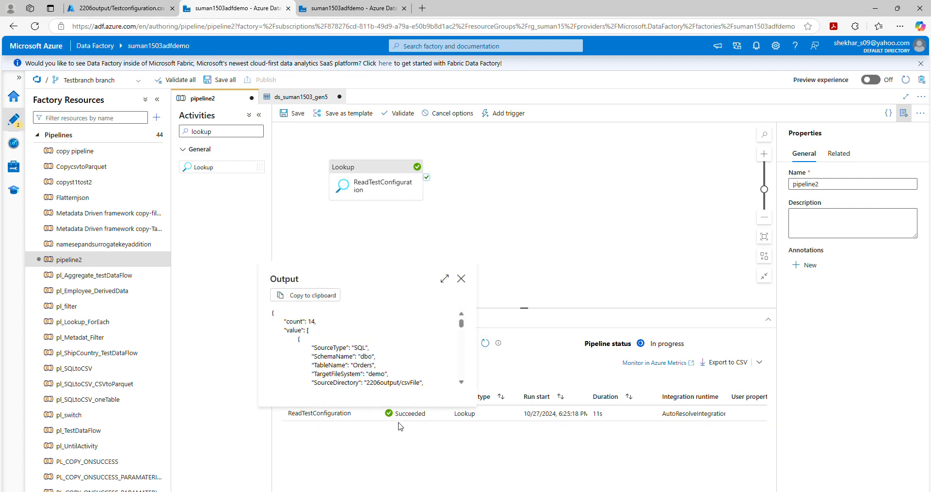
click(443, 277)
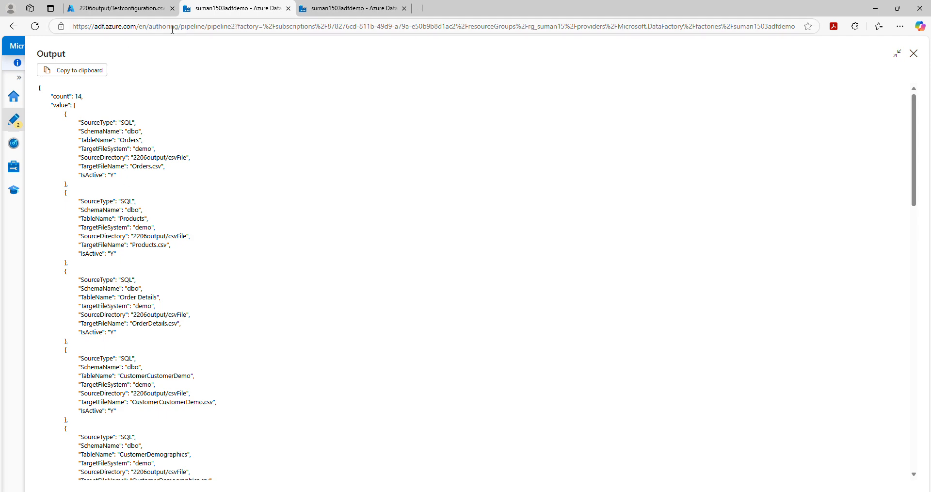
click(138, 8)
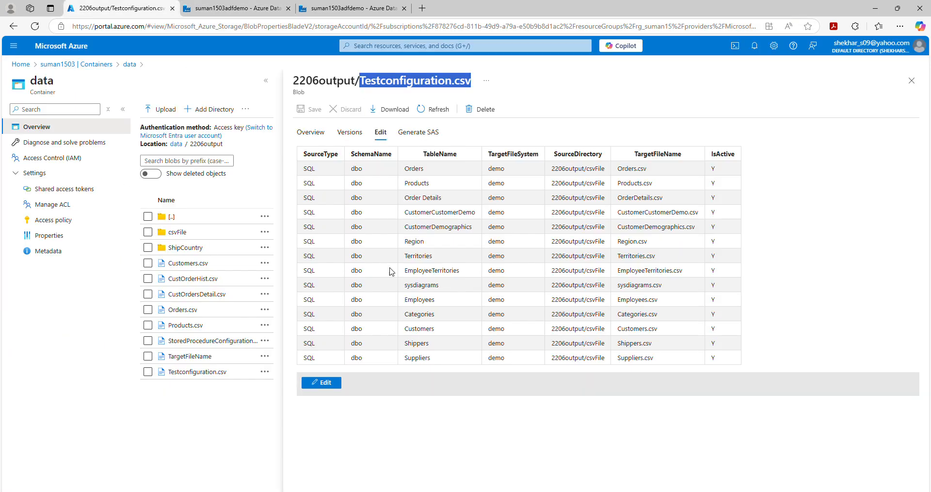
click(224, 10)
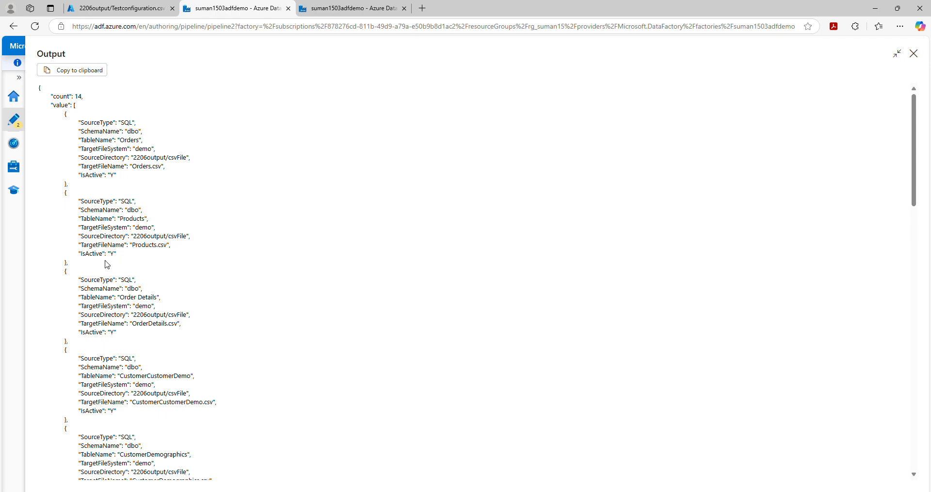
scroll(107, 264, down, 2)
scroll(72, 145, up, 2)
Copy the output from its opening brace through the CustomerCustomerDemo record into the Notepad notes below ds_suman1503_gen6, and close the output view.
drag(38, 87, 190, 412)
key(ctrl+c)
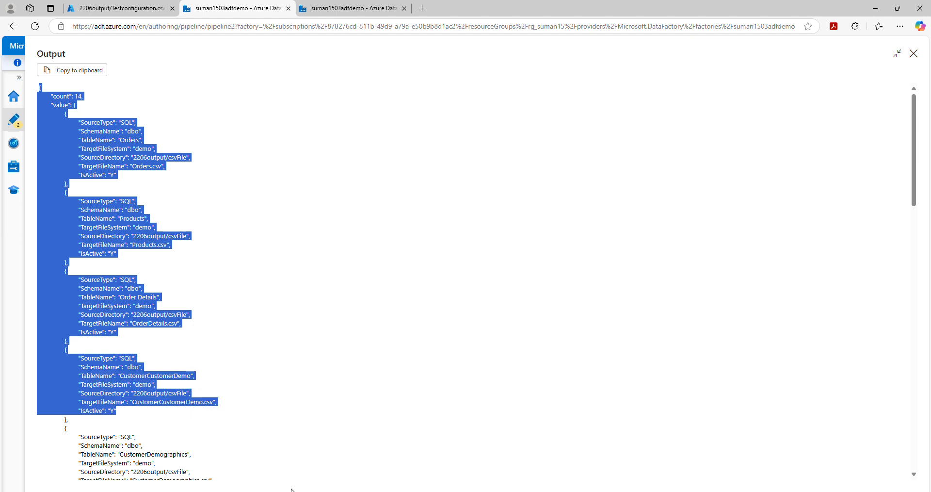
key(alt+Tab)
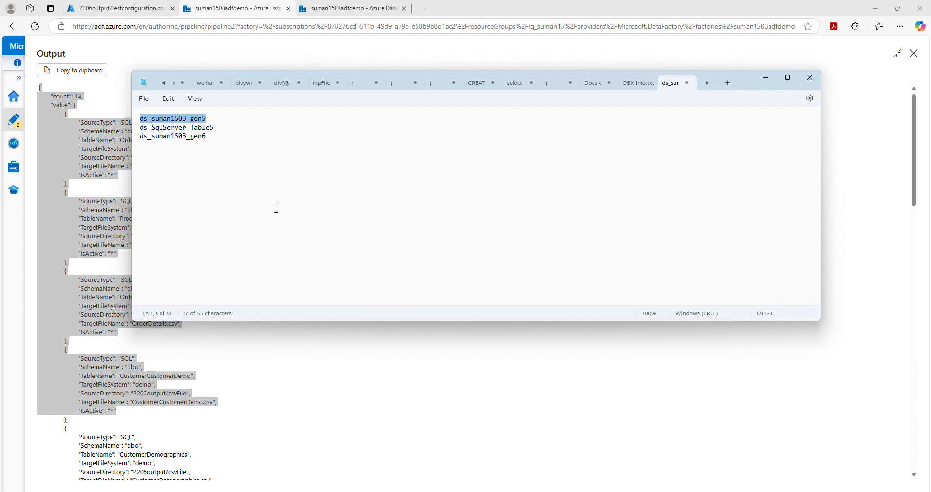
click(222, 136)
key(ctrl+v)
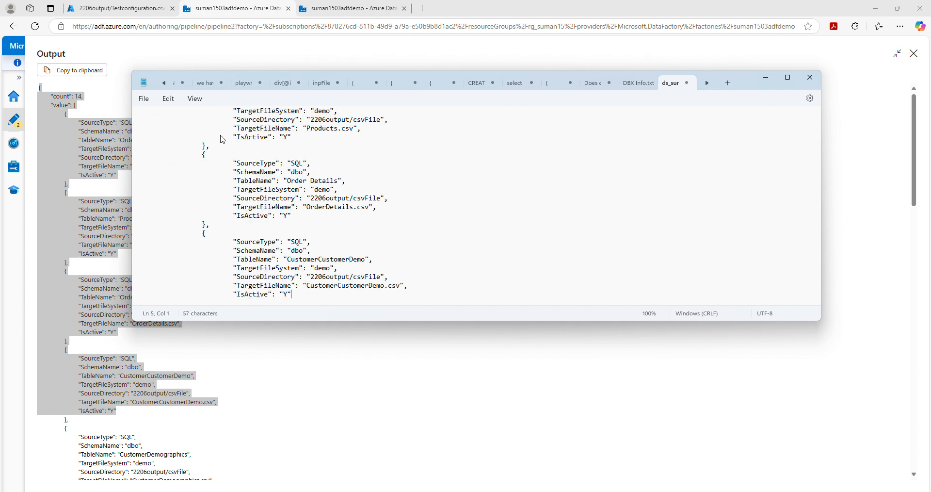
scroll(557, 218, up, 8)
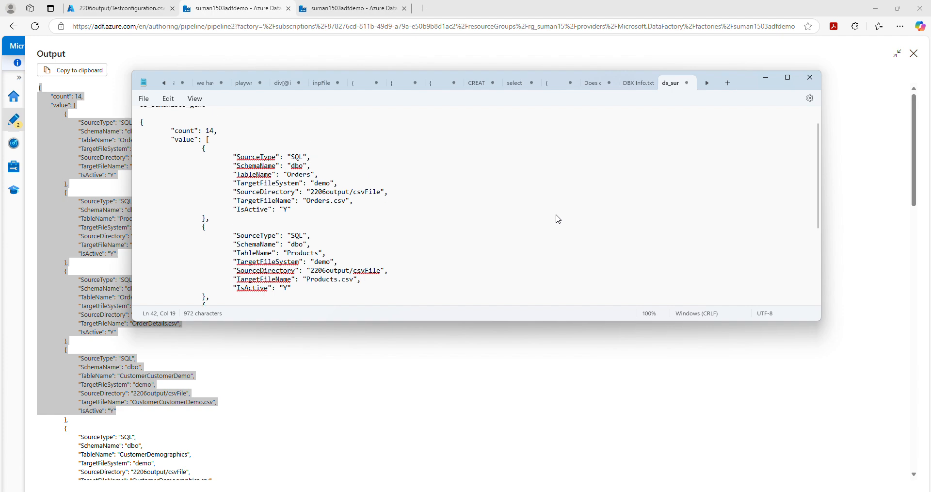
click(767, 79)
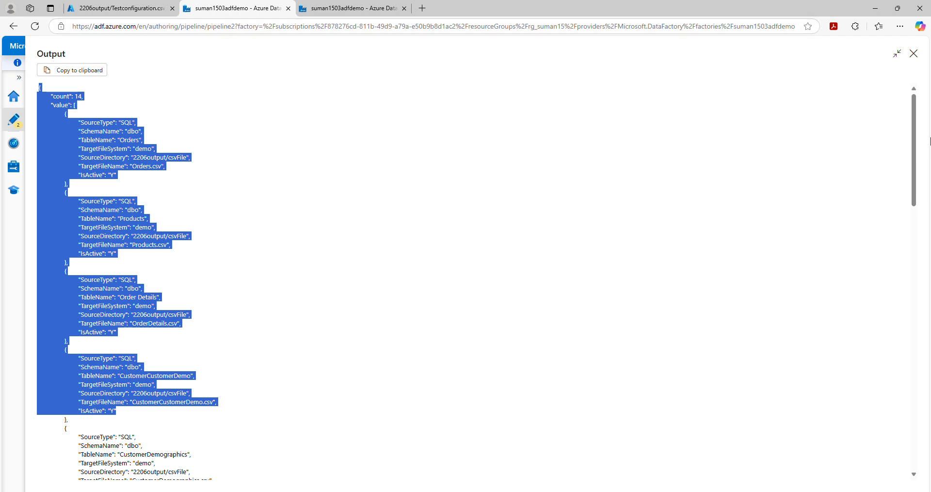
click(914, 54)
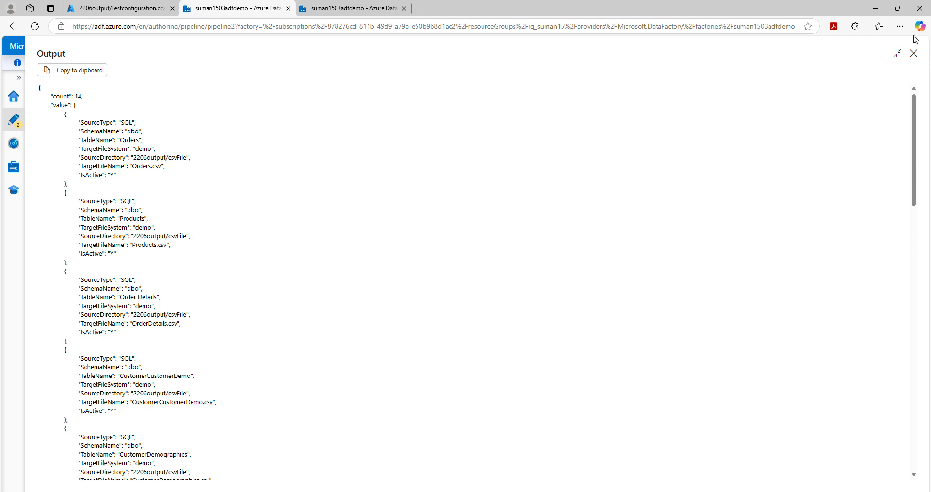
click(914, 53)
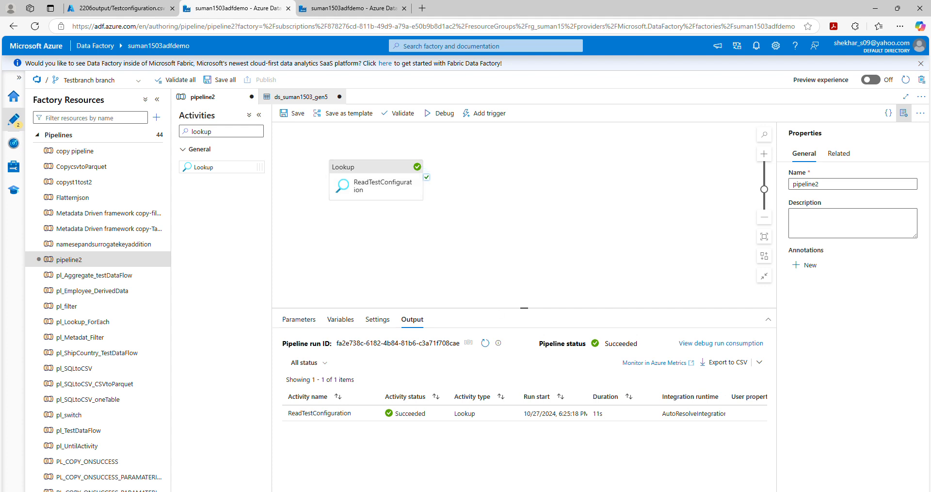
click(617, 490)
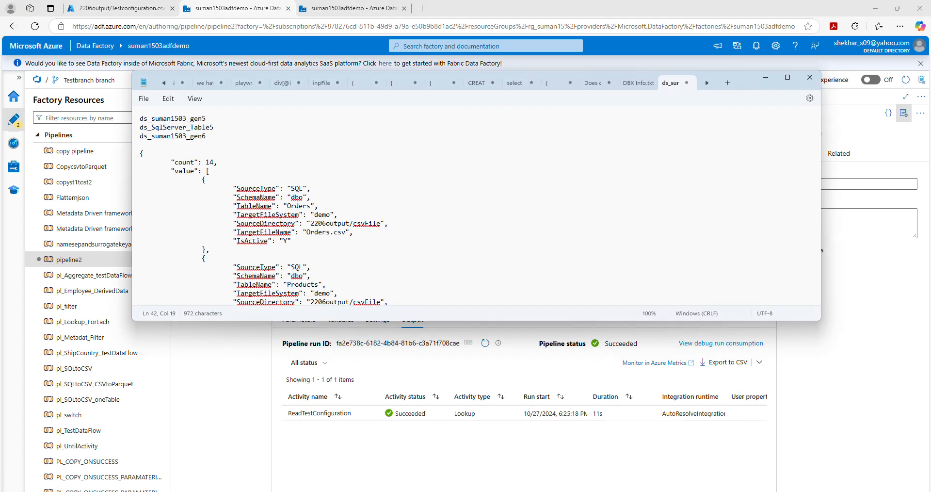
click(617, 491)
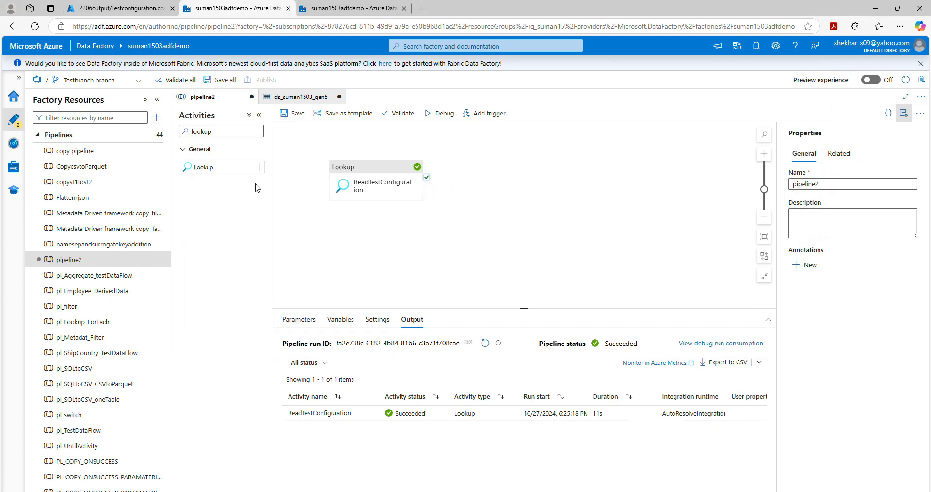
Find the Filter activity, add it to pipeline2 beside ReadTestConfiguration and connect the Lookup's success output to it.
click(243, 132)
key(BackSpace)
key(BackSpace)
key(BackSpace)
key(BackSpace)
key(BackSpace)
key(BackSpace)
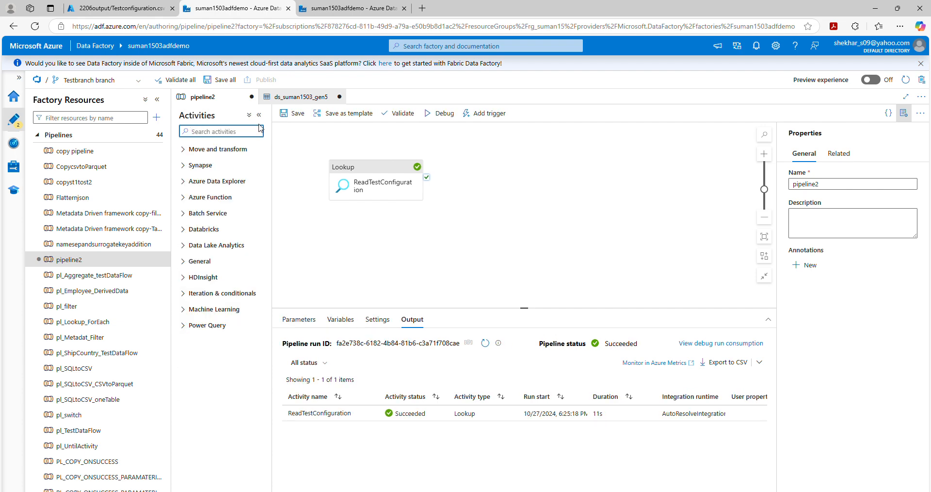
text(filter)
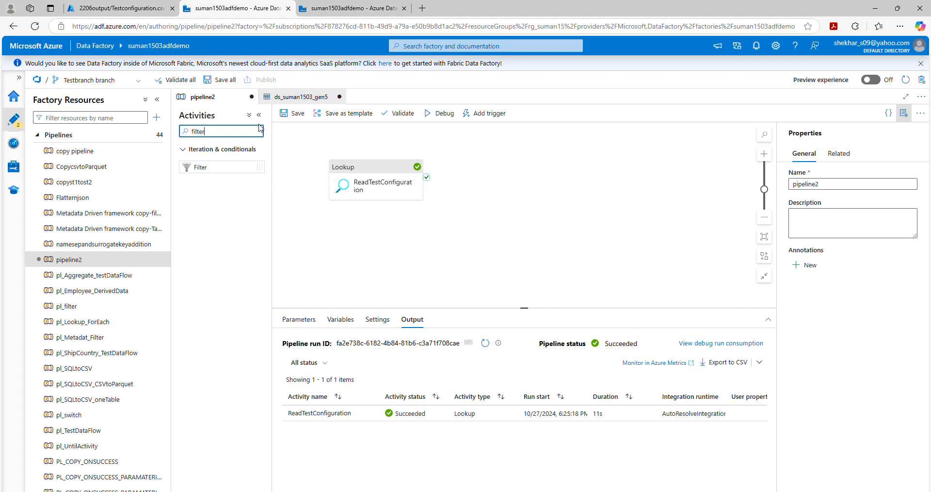
drag(221, 168, 539, 189)
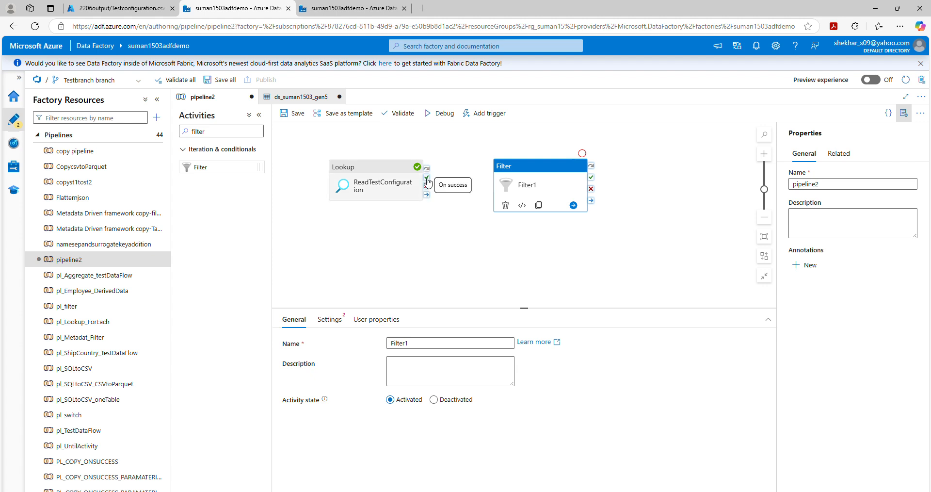
drag(428, 178, 508, 185)
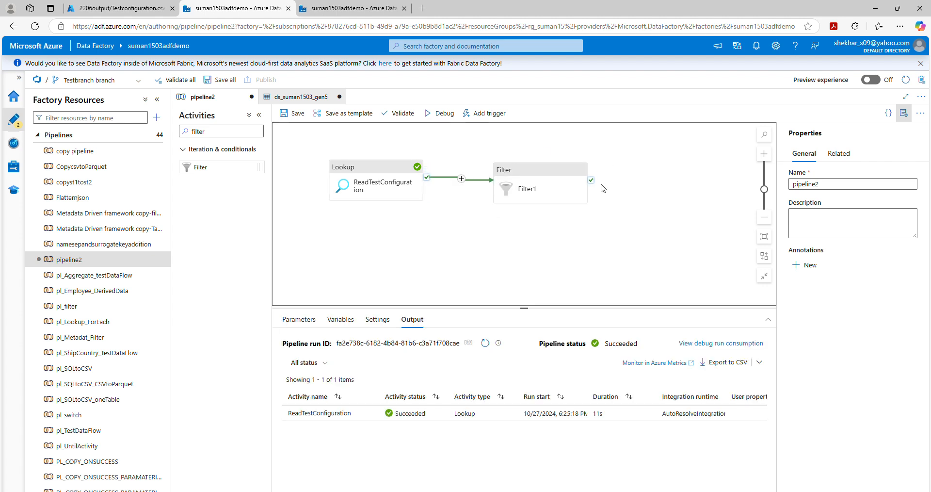
With the Filter activity selected, review the count and first value record of the copied Lookup output in Notepad.
click(538, 196)
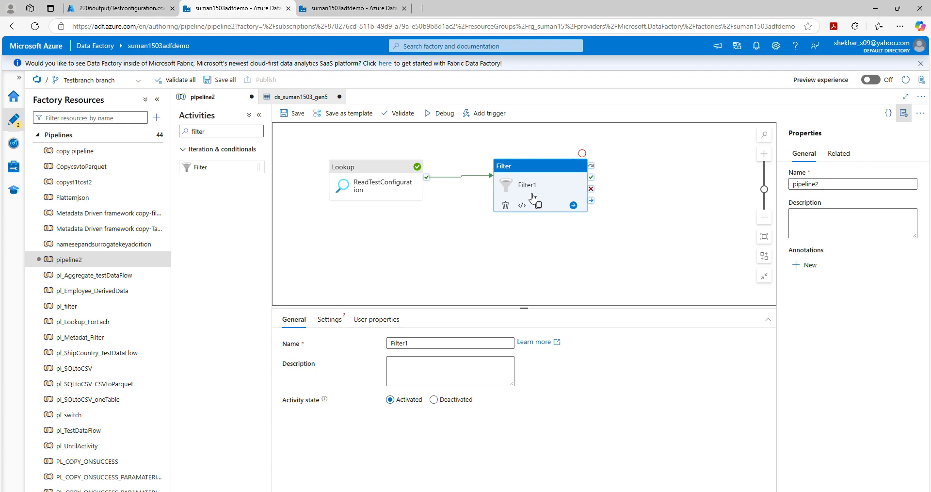
key(alt+Tab)
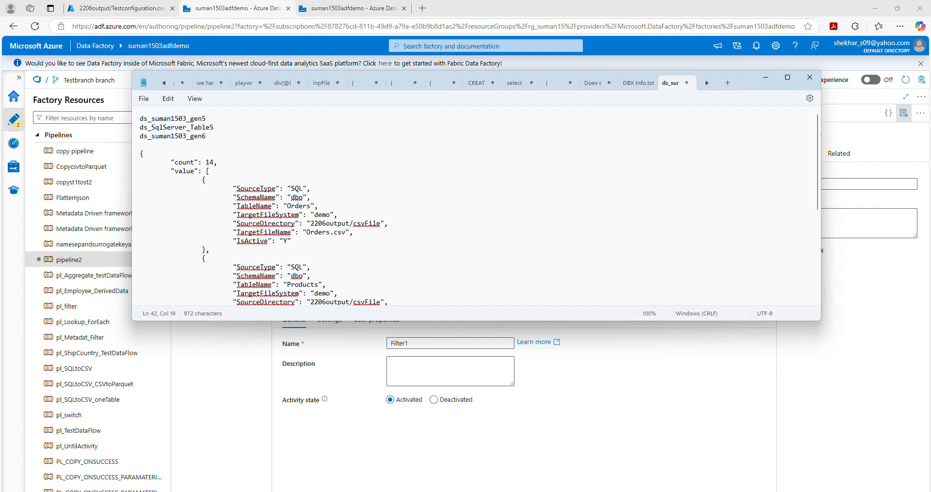
drag(171, 162, 140, 258)
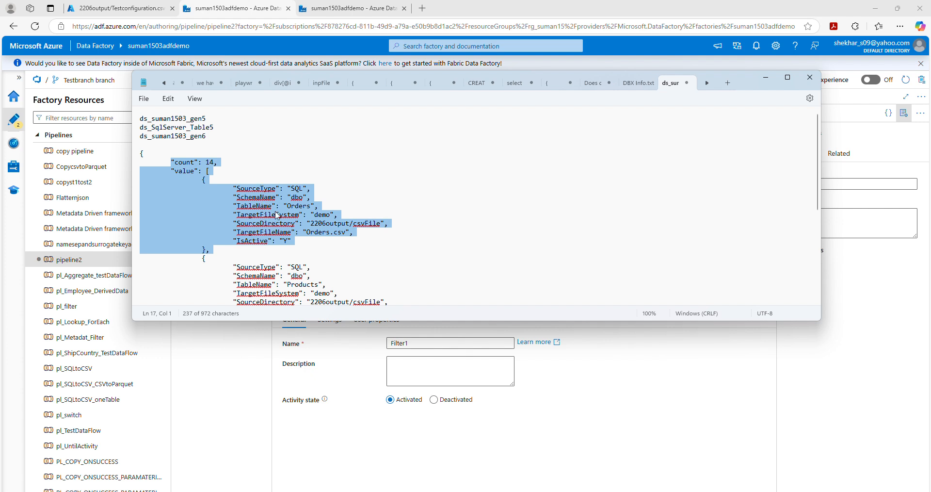
click(765, 83)
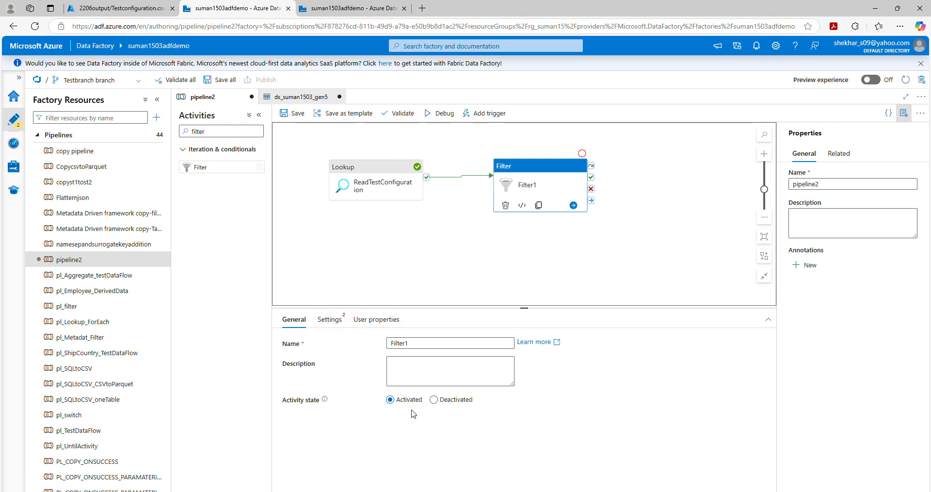
Open the expression builder for the Items setting of the Filter1 activity.
click(328, 322)
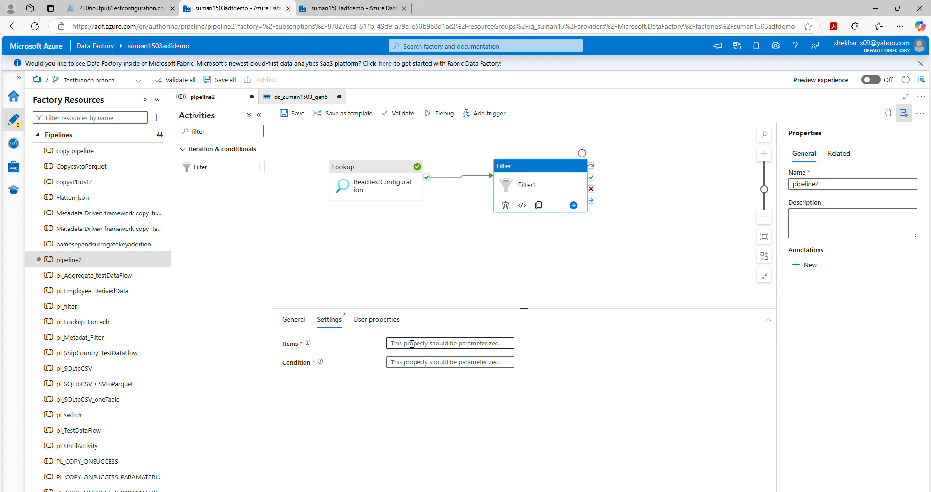
click(412, 343)
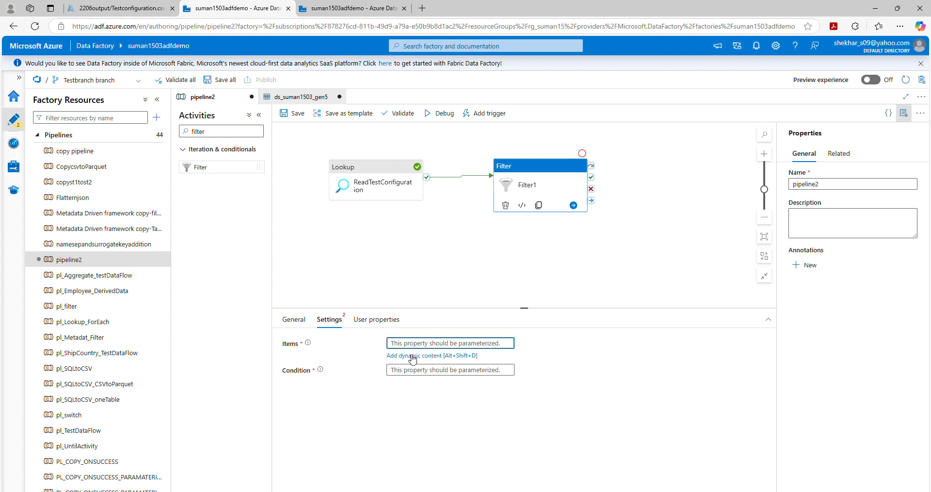
click(412, 356)
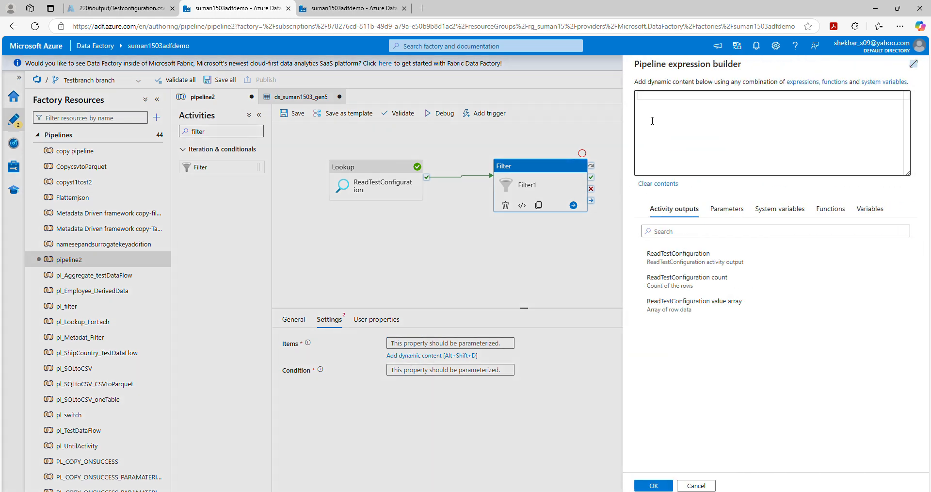
click(644, 97)
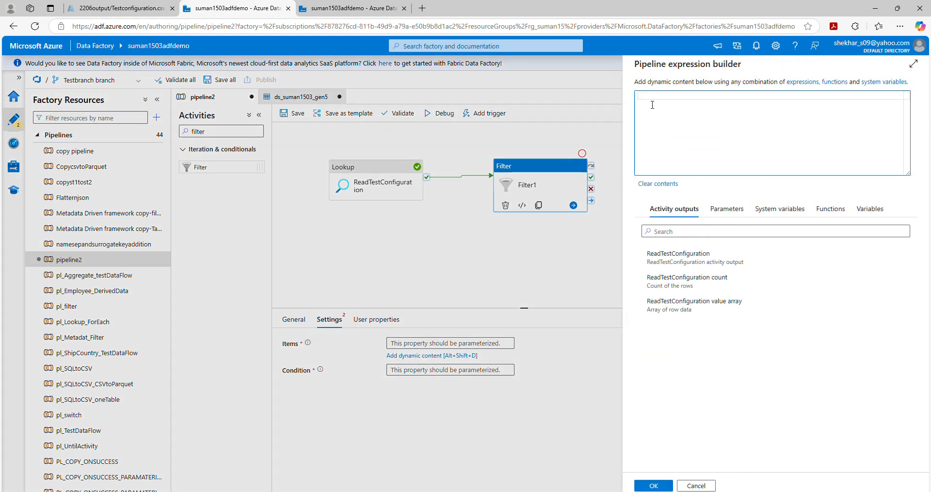
text(@)
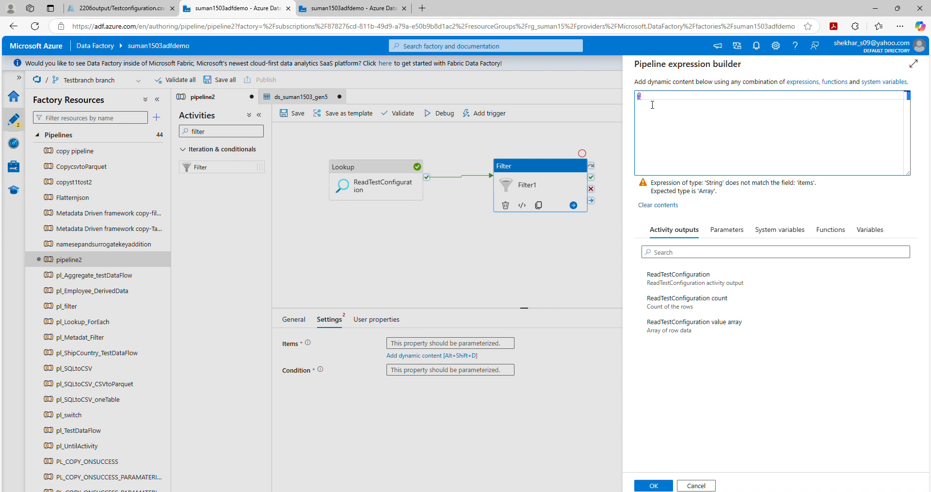
text(acti)
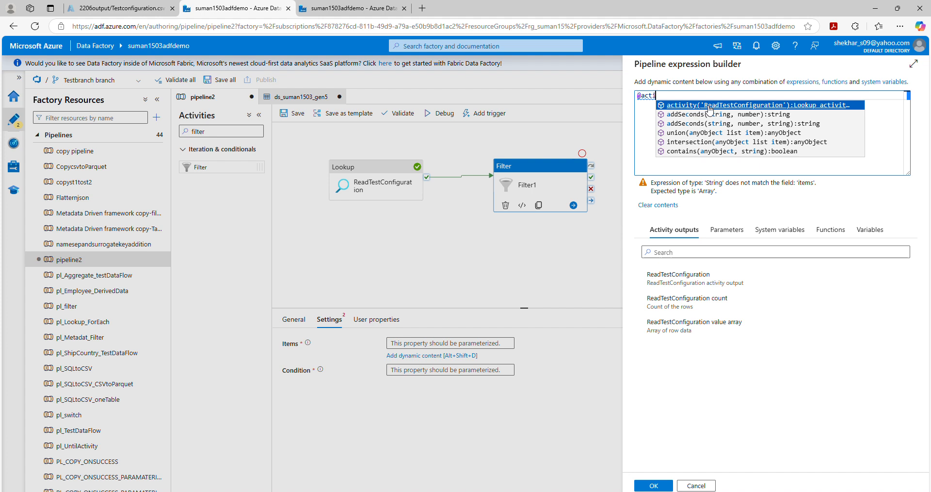
text(vity)
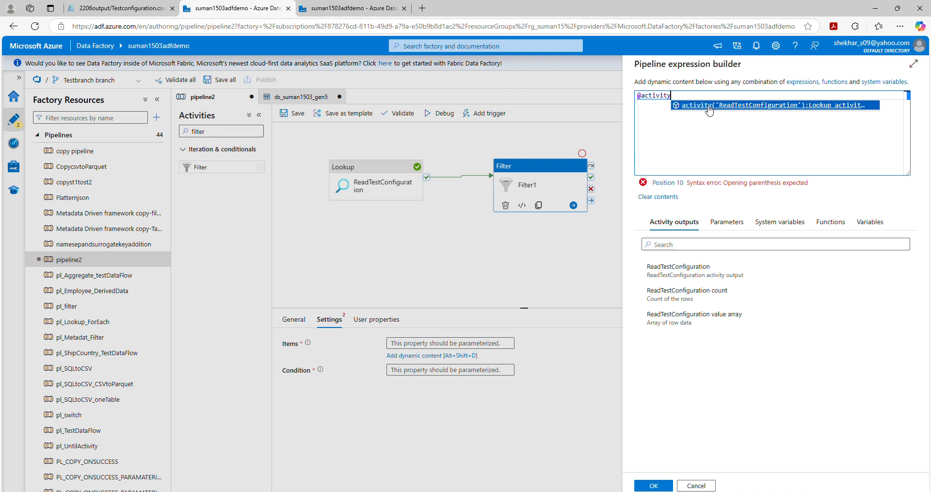
click(708, 108)
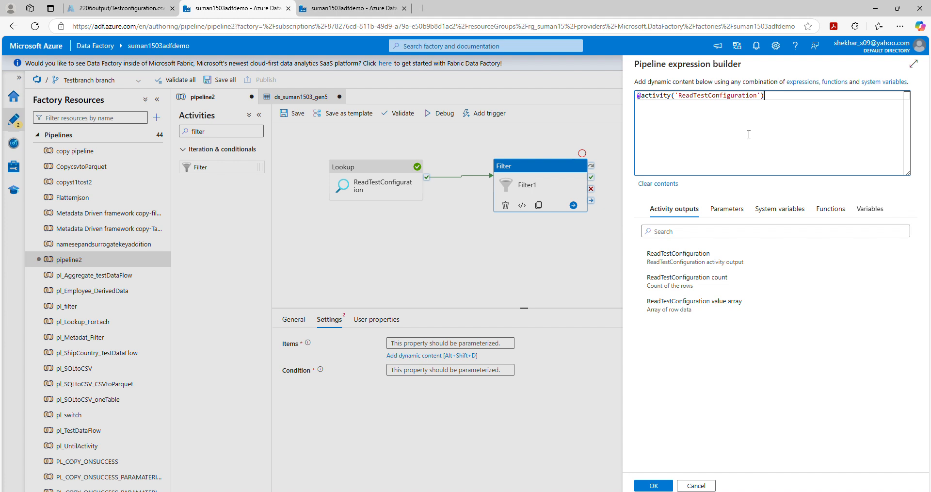
text())
key(ctrl+a)
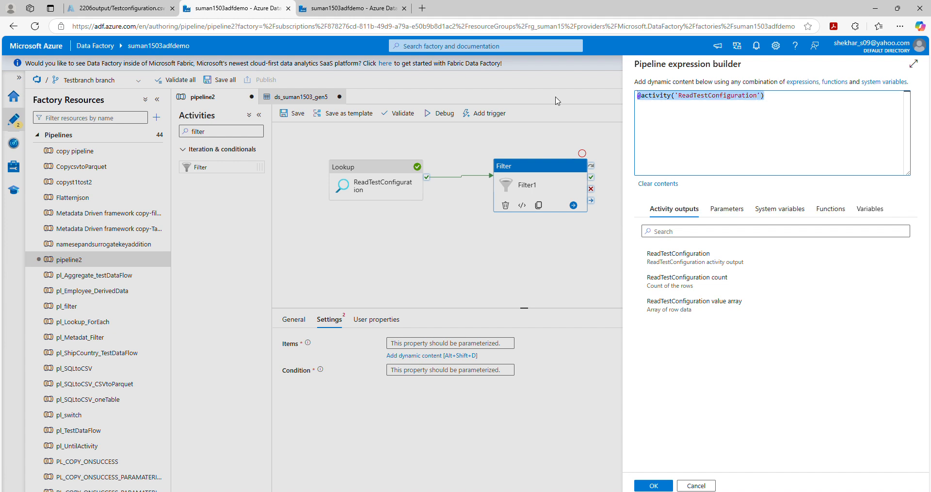
key(BackSpace)
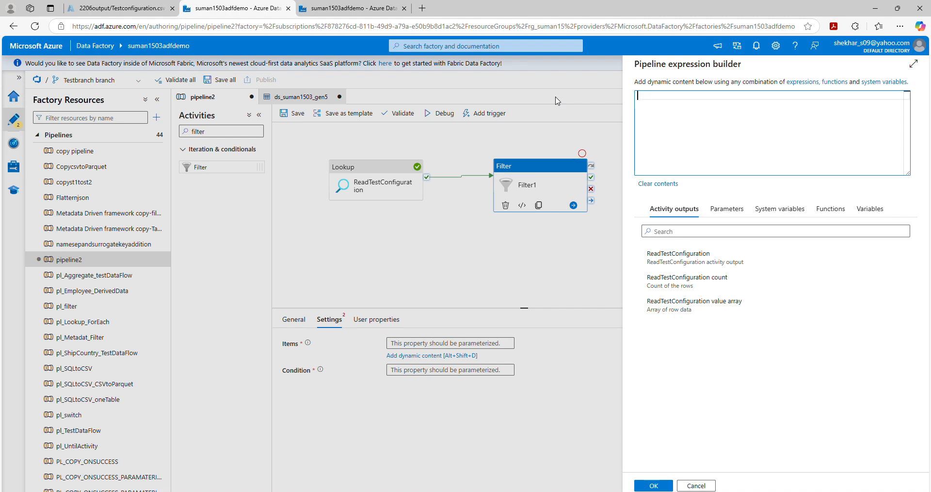
text(@activity)
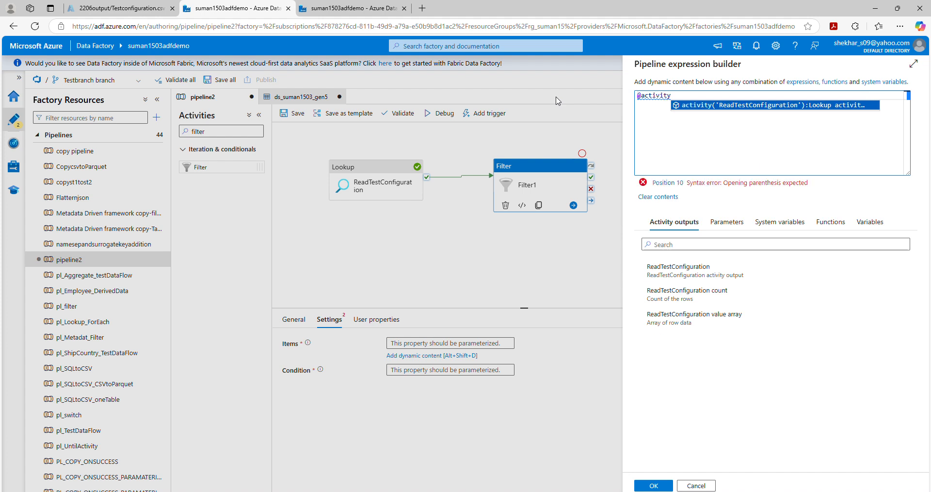
text(()
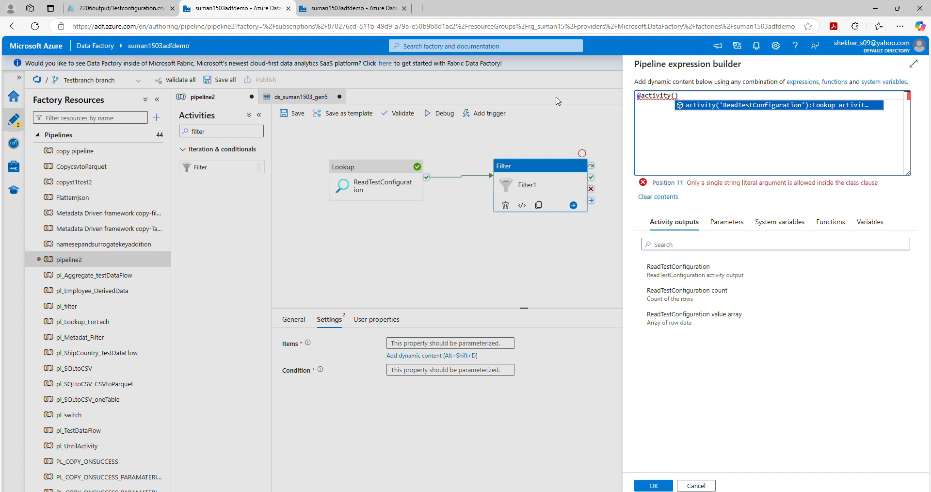
key(Return)
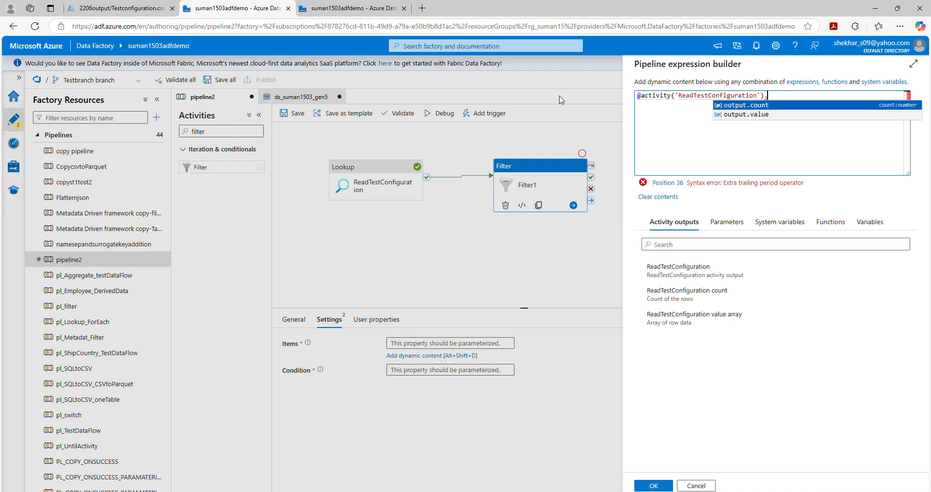
key(BackSpace)
key(BackSpace)
key(BackSpace)
key(BackSpace)
key(BackSpace)
key(BackSpace)
key(BackSpace)
key(BackSpace)
key(BackSpace)
key(BackSpace)
key(BackSpace)
key(BackSpace)
key(BackSpace)
key(BackSpace)
key(BackSpace)
key(BackSpace)
key(BackSpace)
key(BackSpace)
key(BackSpace)
key(BackSpace)
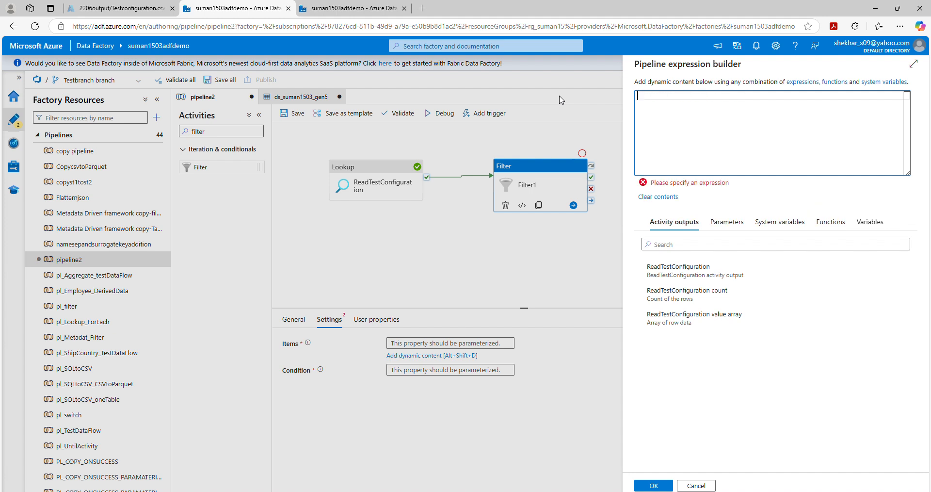
click(691, 270)
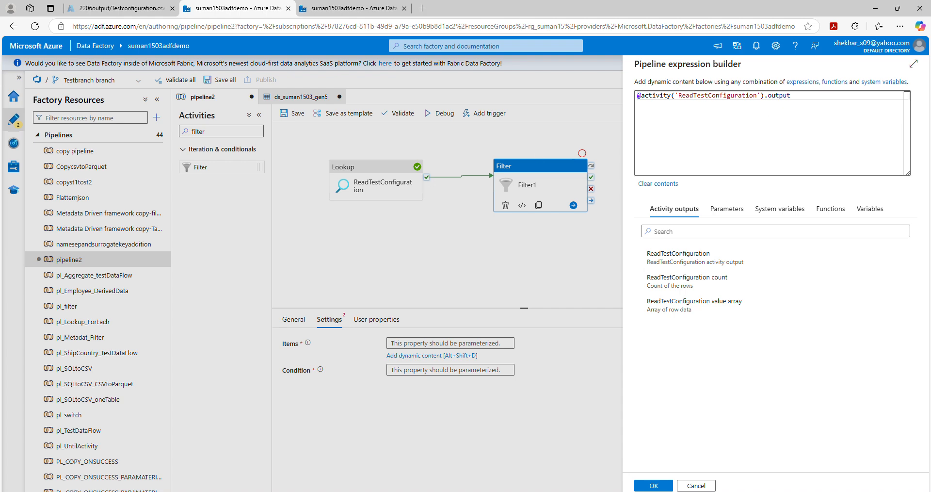
key(alt+Tab)
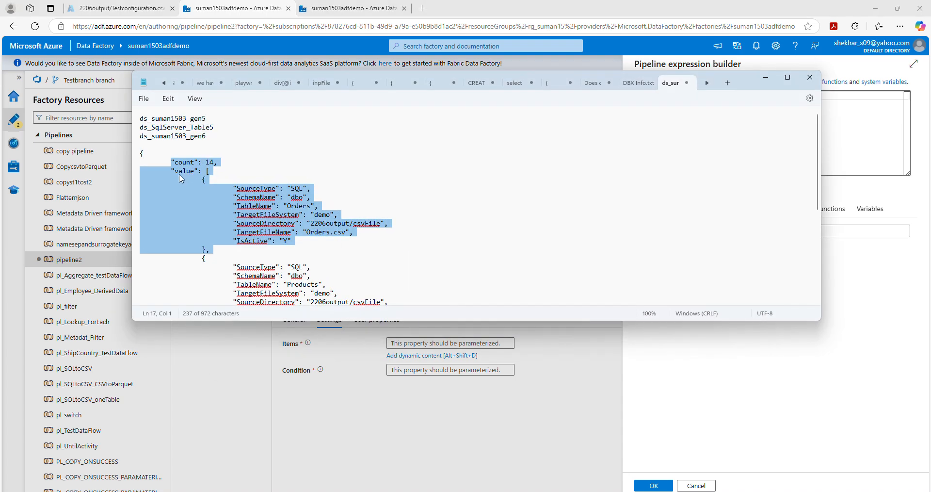
click(769, 79)
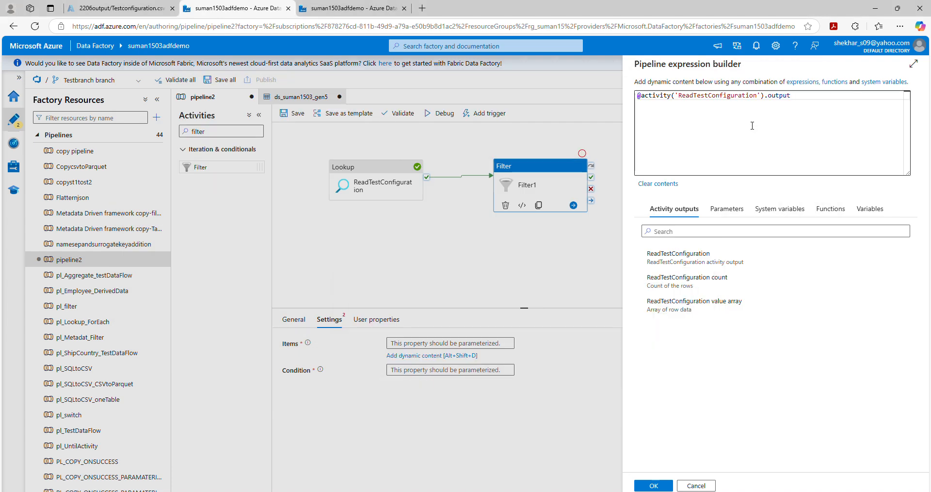
text(.)
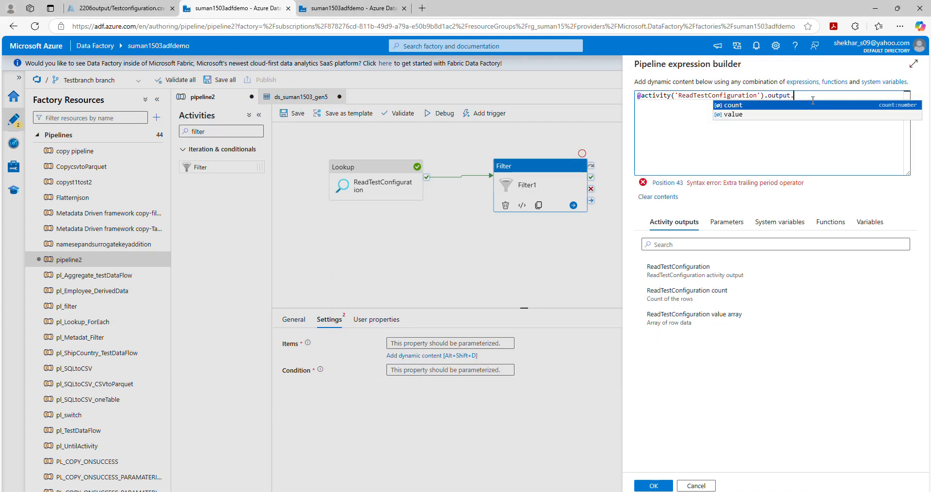
text(value)
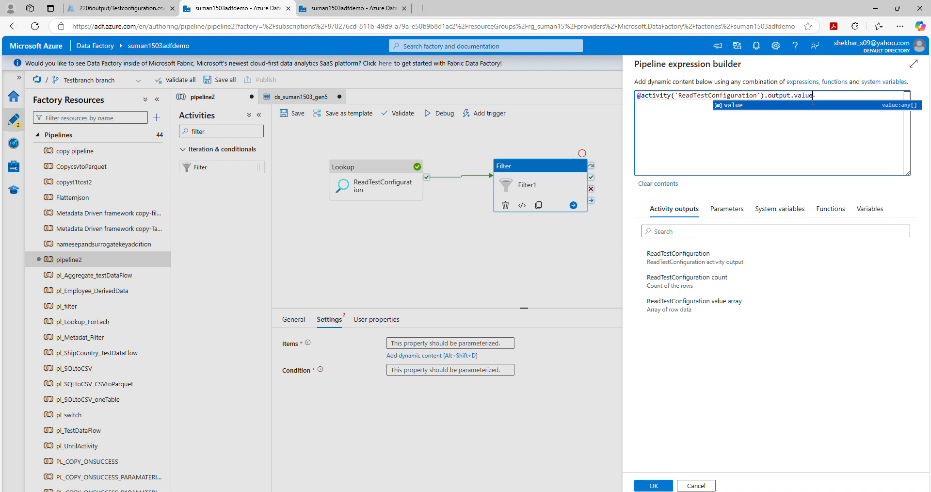
click(730, 106)
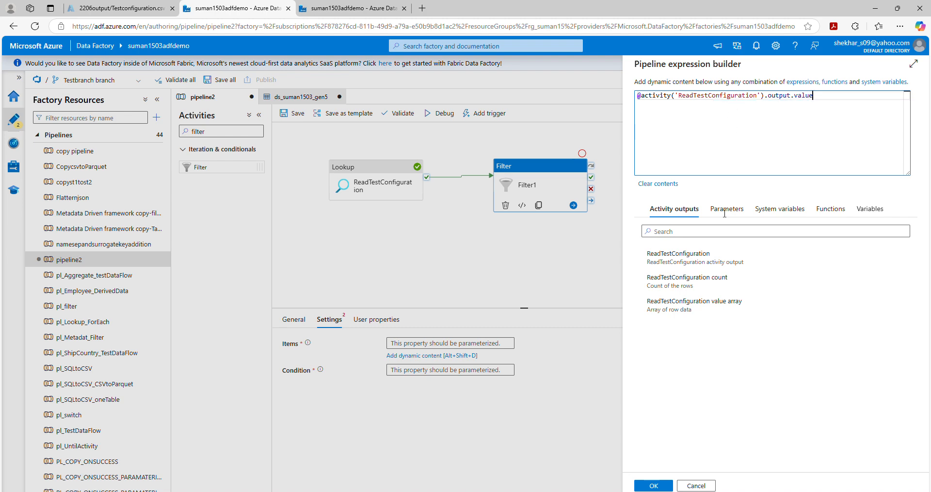
click(654, 485)
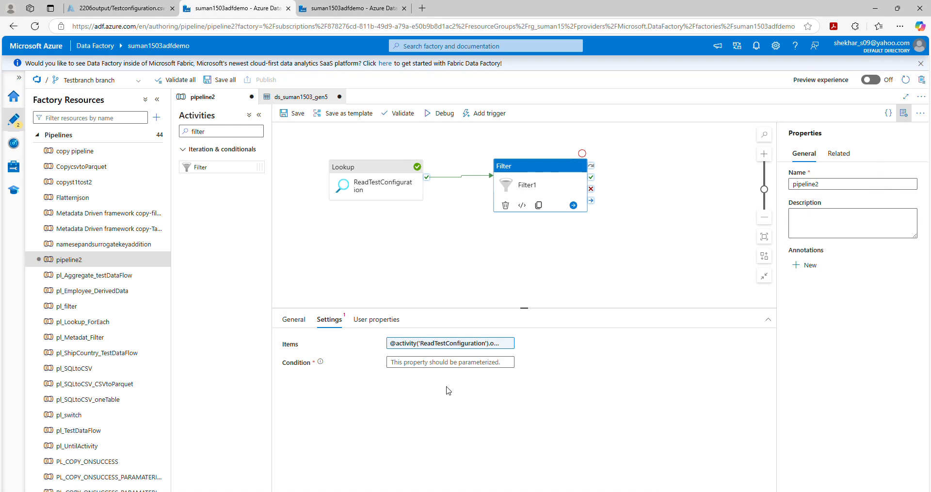
With Filter1's Condition setting selected, review the value records of the copied Lookup output in Notepad.
click(400, 360)
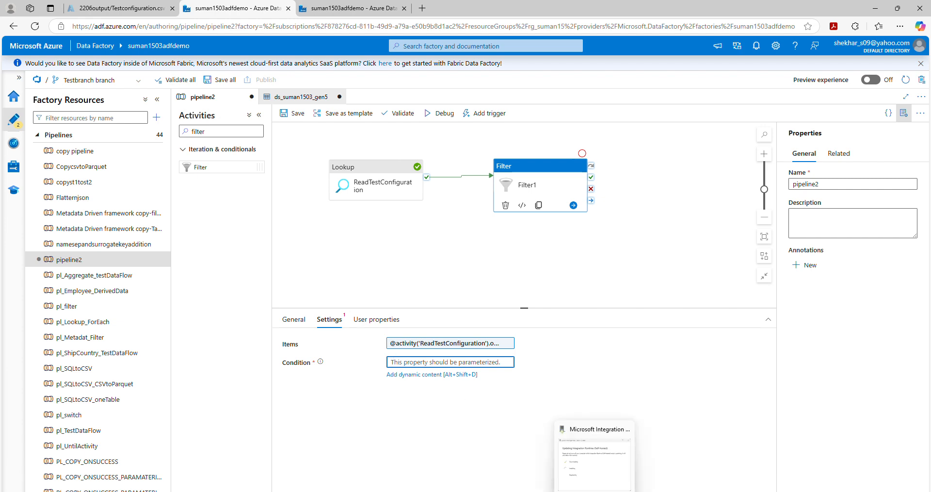
click(616, 491)
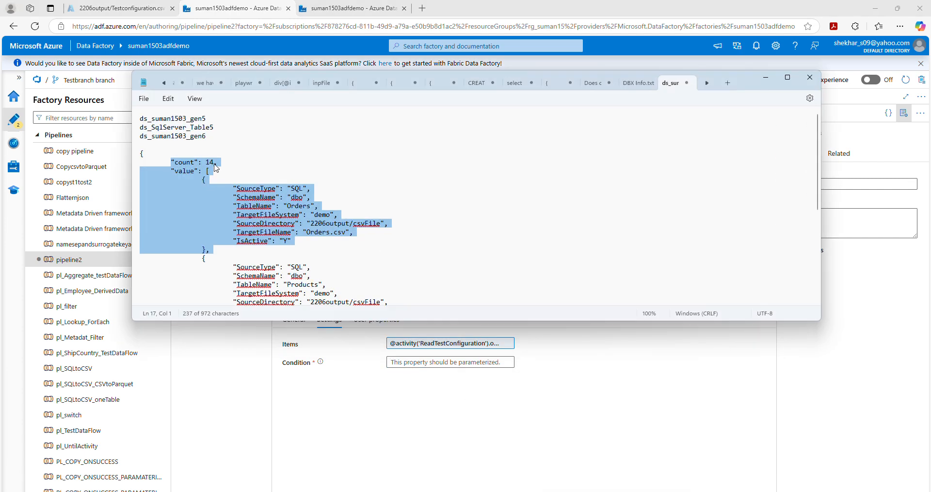
scroll(196, 182, down, 1)
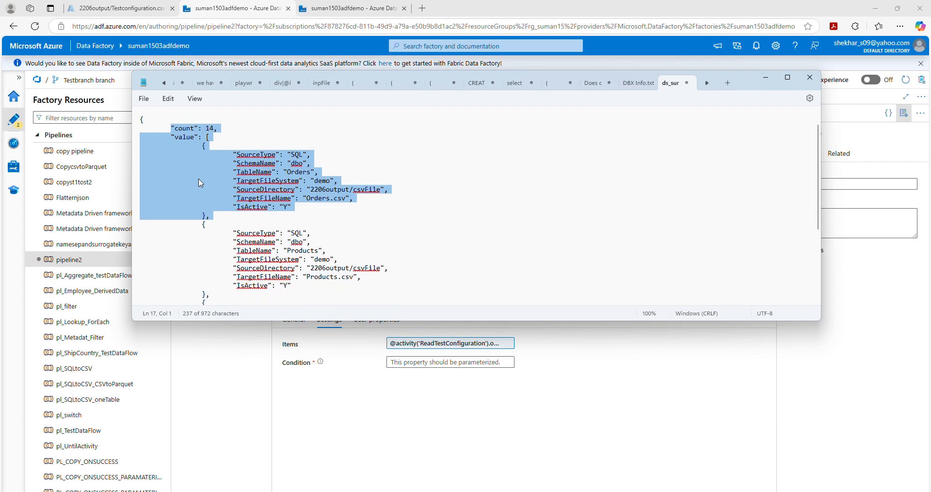
scroll(255, 182, down, 2)
scroll(260, 203, down, 1)
scroll(266, 219, up, 5)
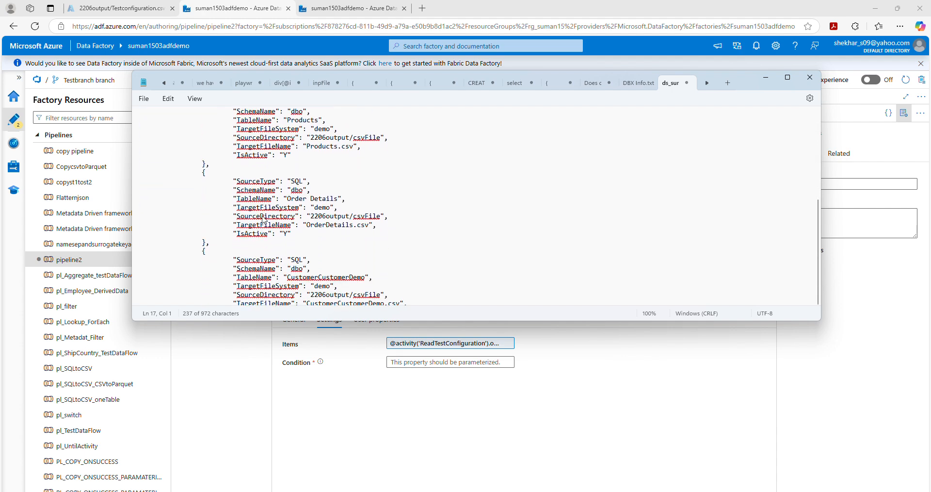
click(766, 79)
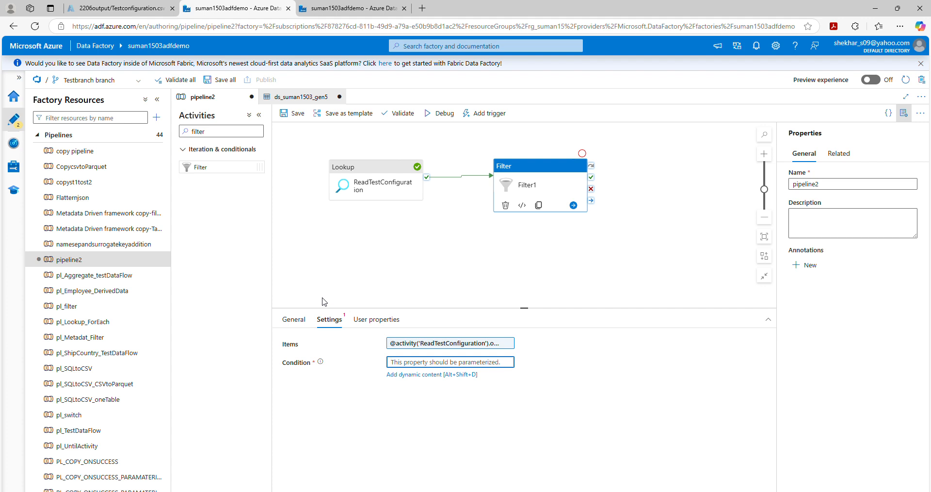
Begin Filter1's Condition expression with the equals function, using the current item, item(), as its first argument.
click(419, 376)
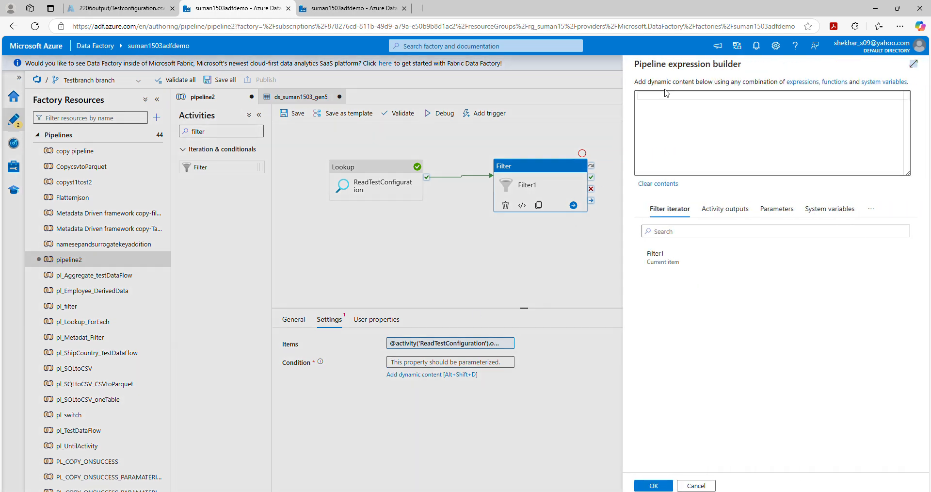
text(@)
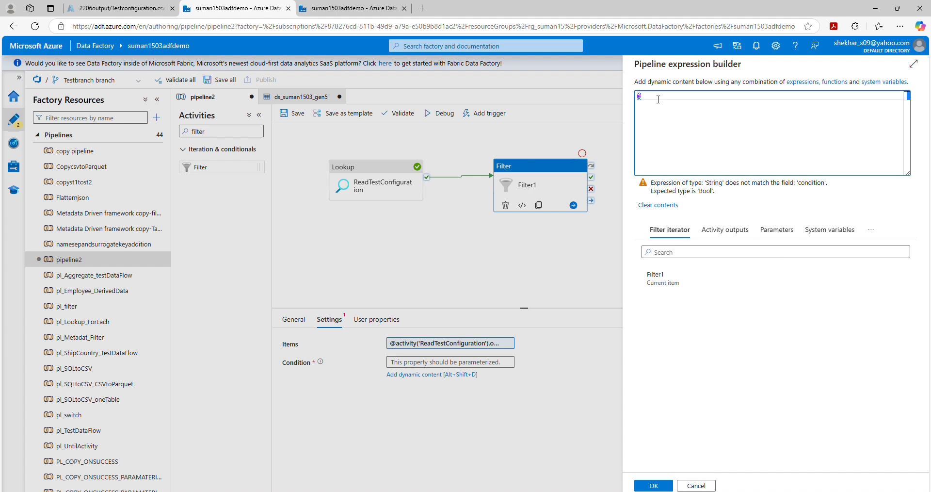
text(equal)
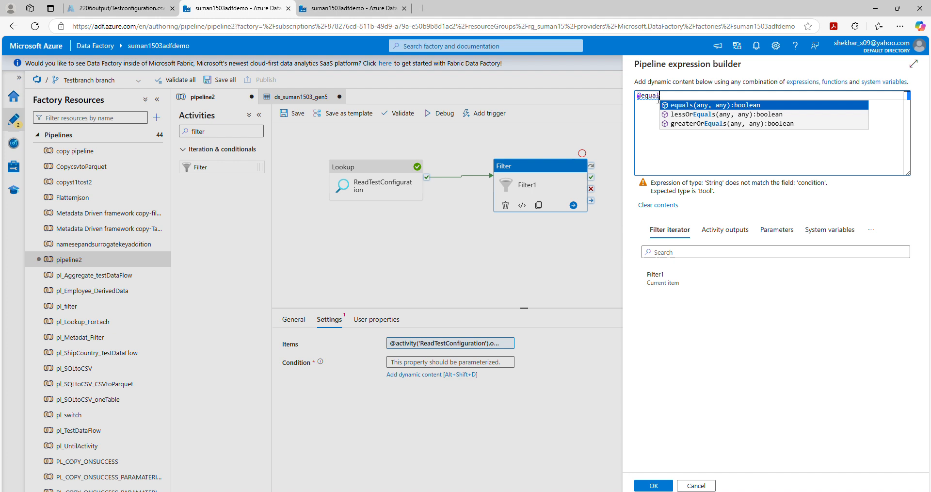
key(Return)
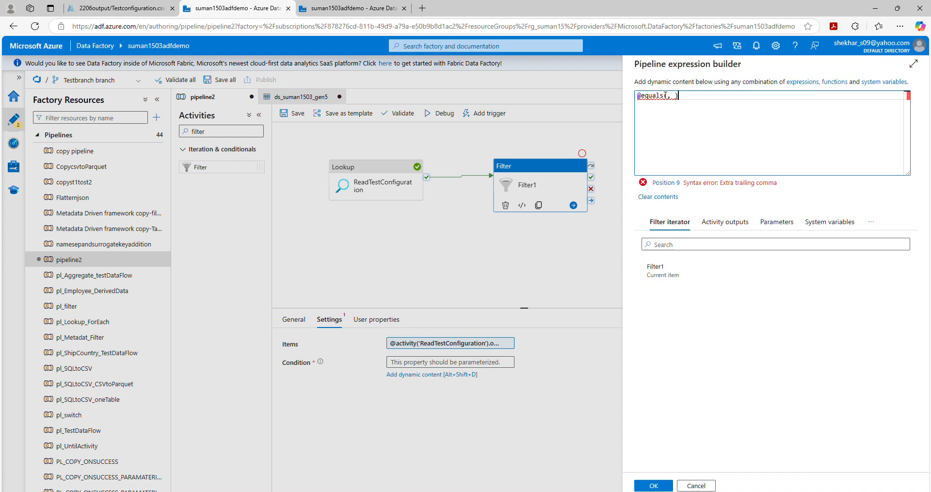
click(668, 95)
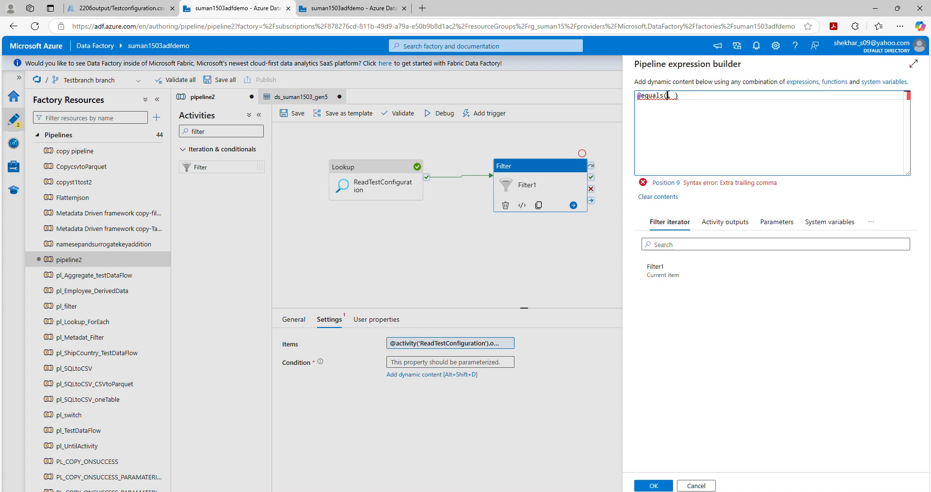
click(653, 276)
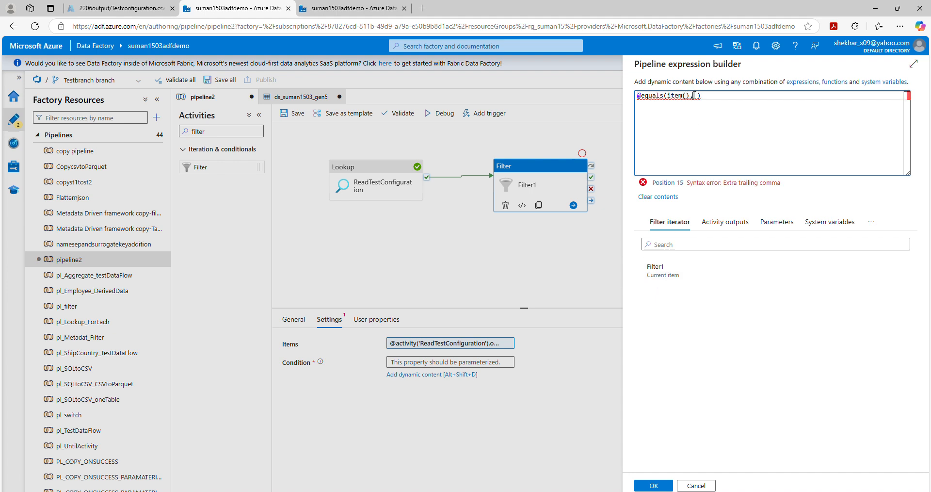
click(369, 491)
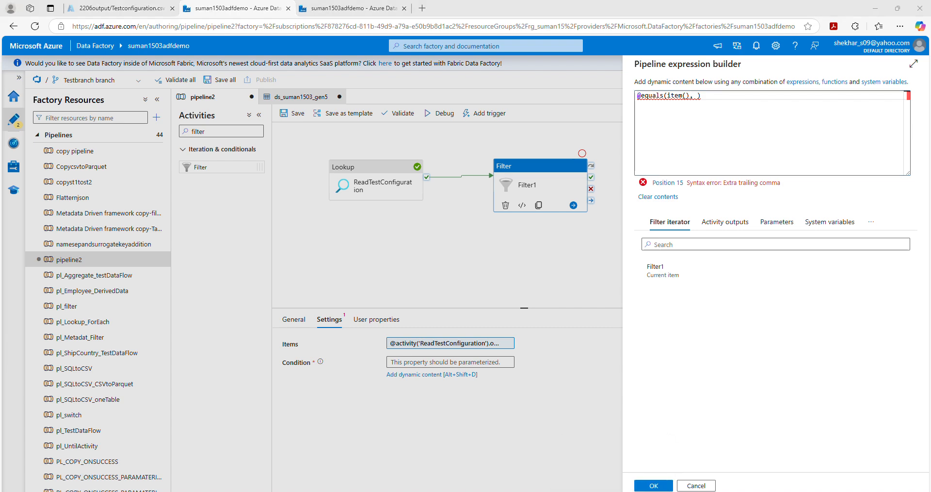
click(258, 242)
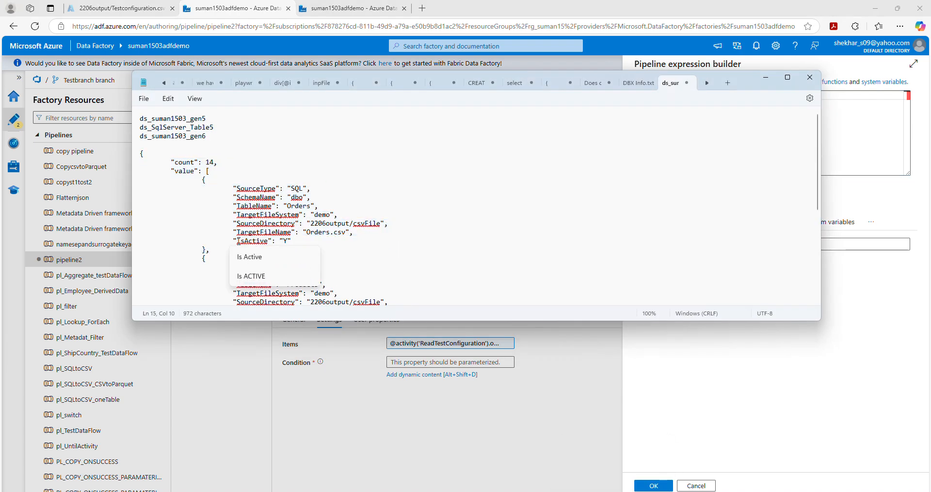
drag(237, 241, 268, 244)
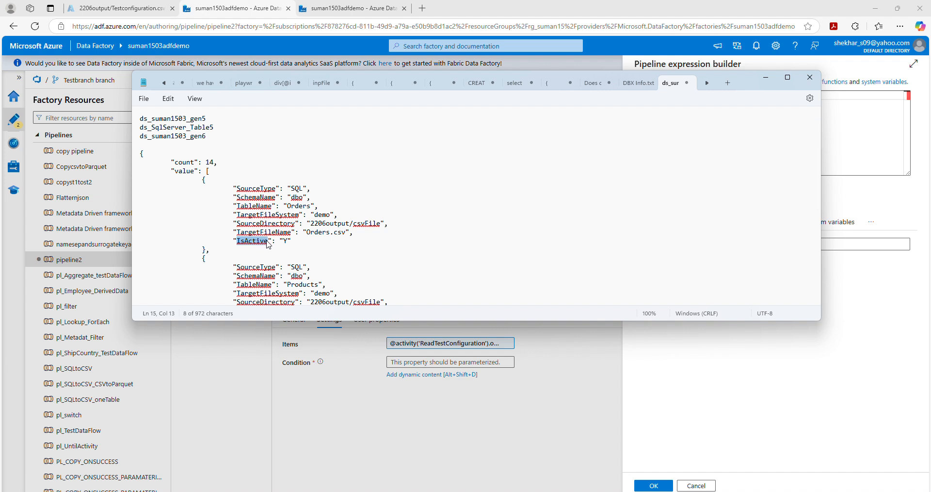
click(766, 77)
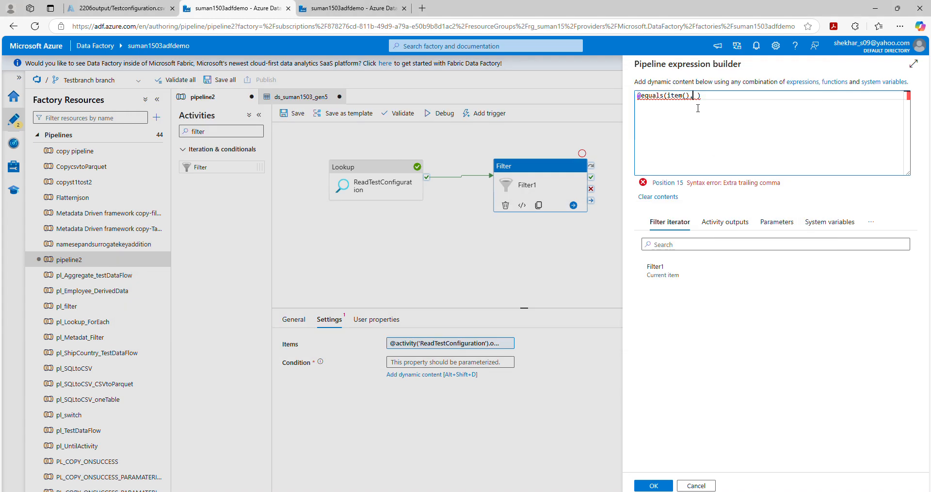
key(BackSpace)
text(.IsActive)
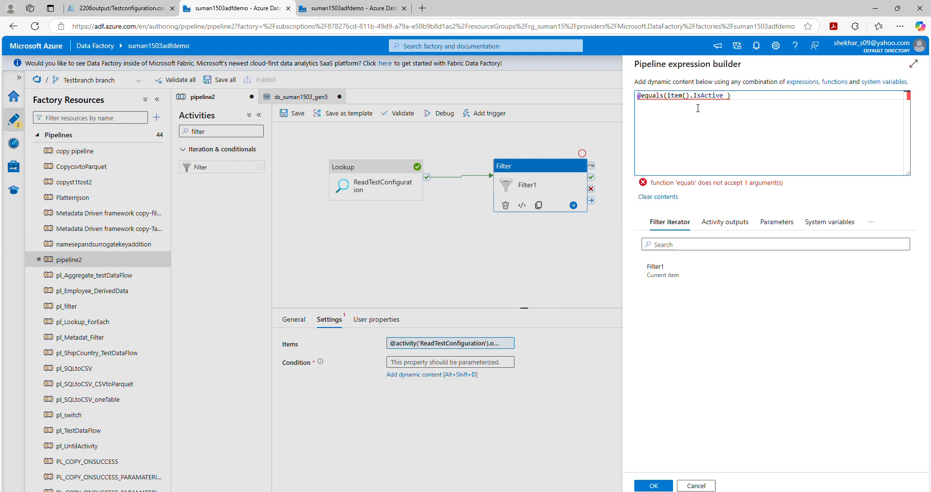
text(,)
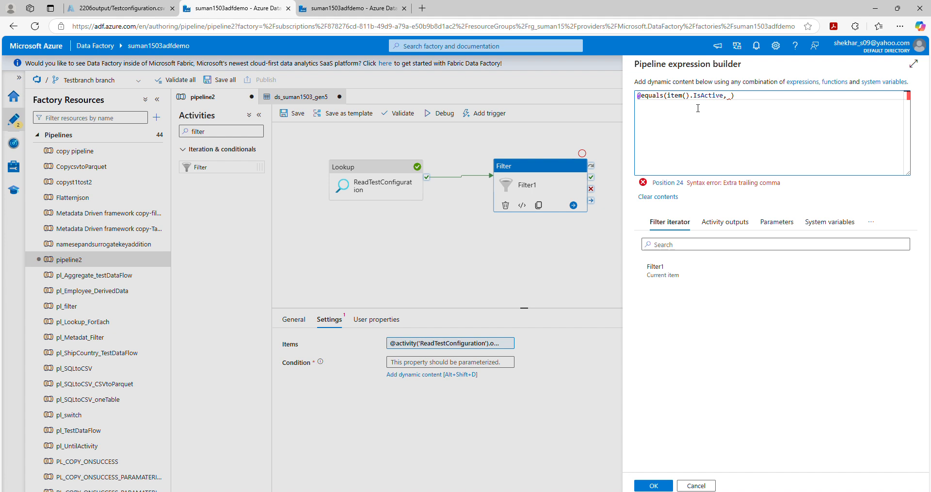
text(')
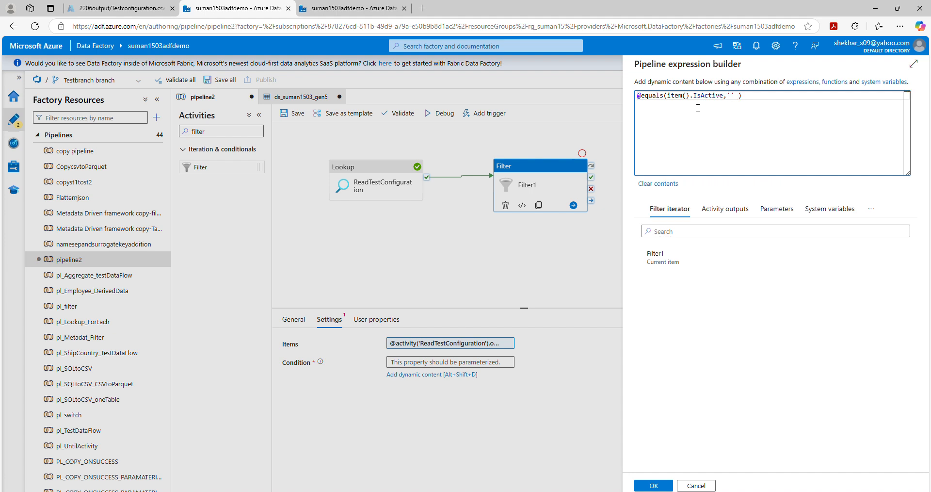
text(Y)
click(653, 485)
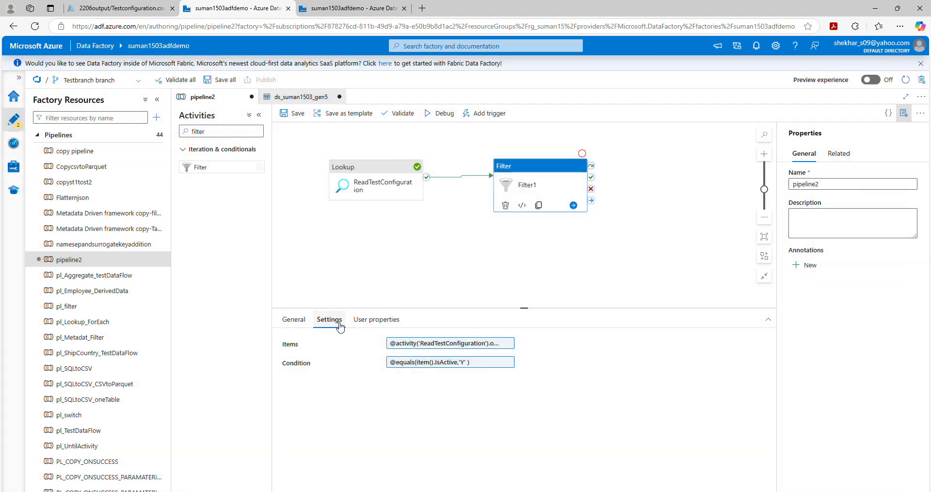
Validate pipeline2, run it in debug mode and refresh the run status.
click(398, 113)
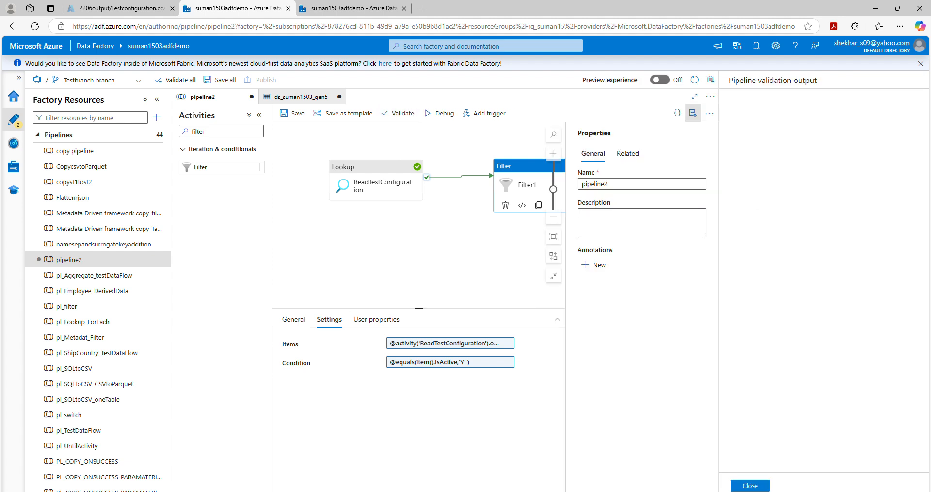
click(750, 485)
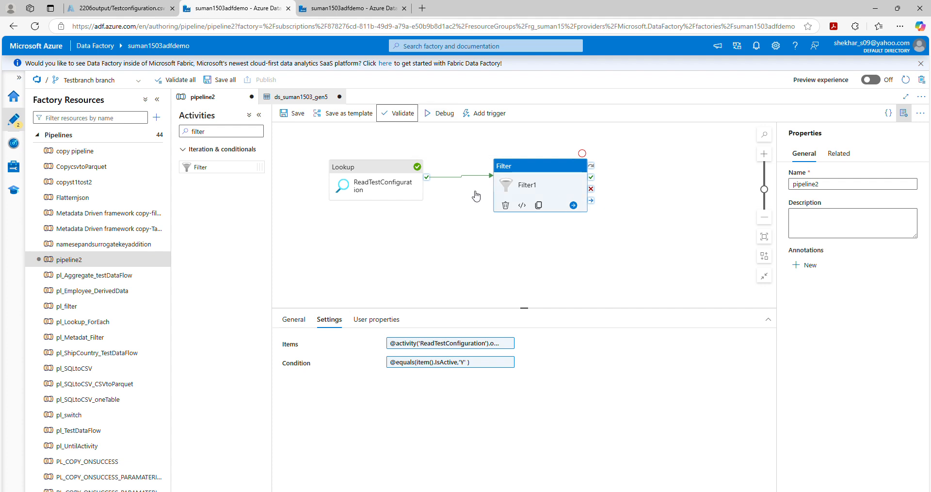
click(440, 113)
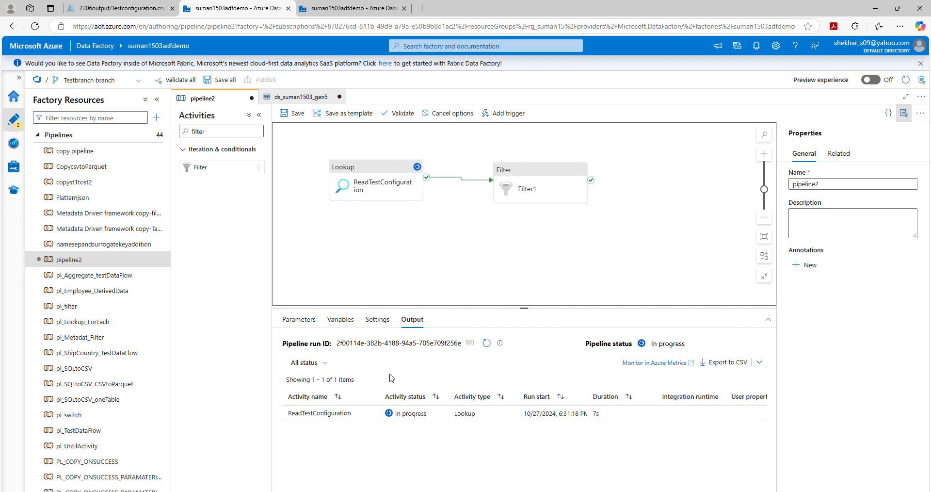
click(487, 343)
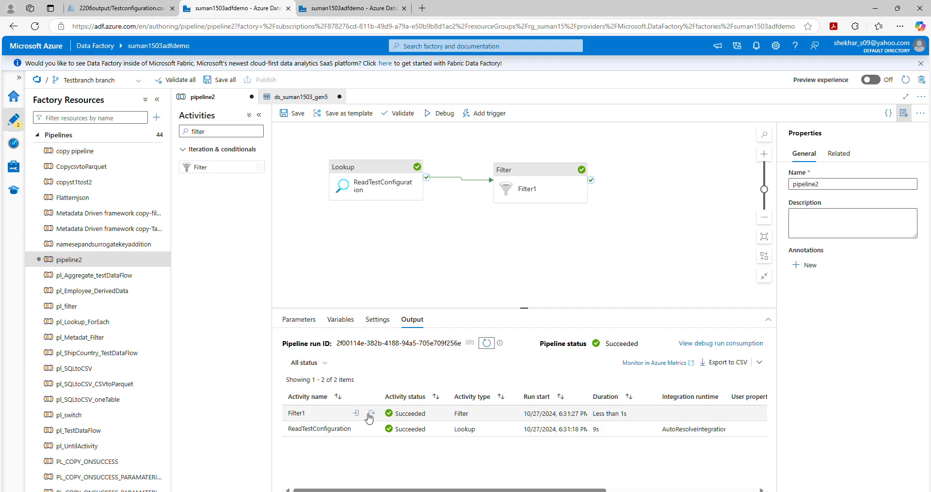
Open Filter1's run output at full size and examine its ItemsCount, FilteredItemsCount and value records.
click(371, 414)
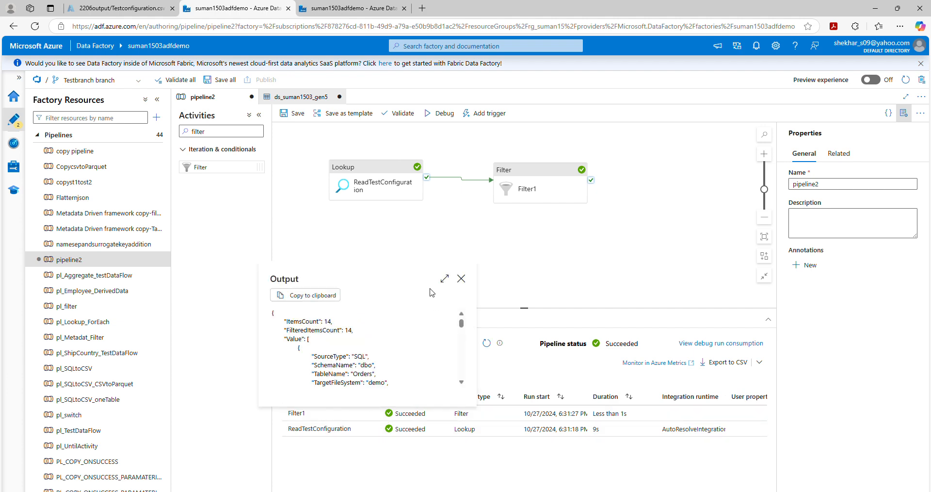
click(445, 279)
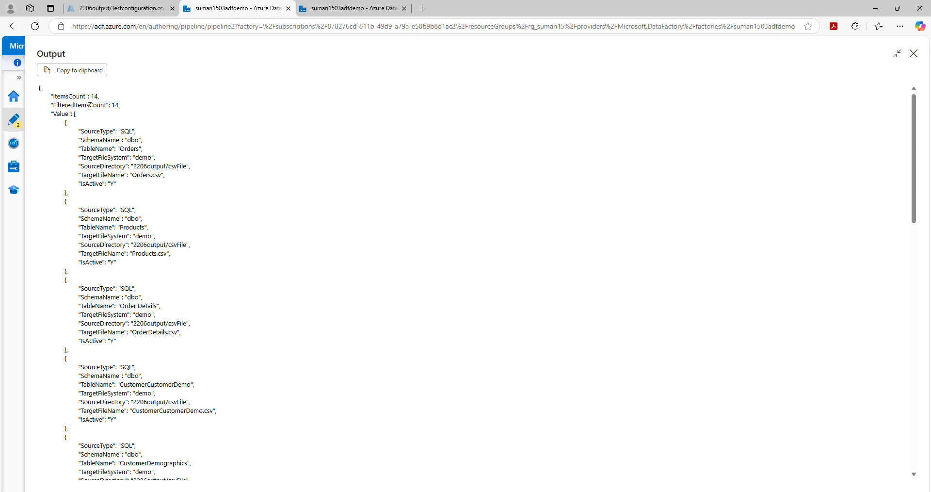
scroll(127, 252, down, 6)
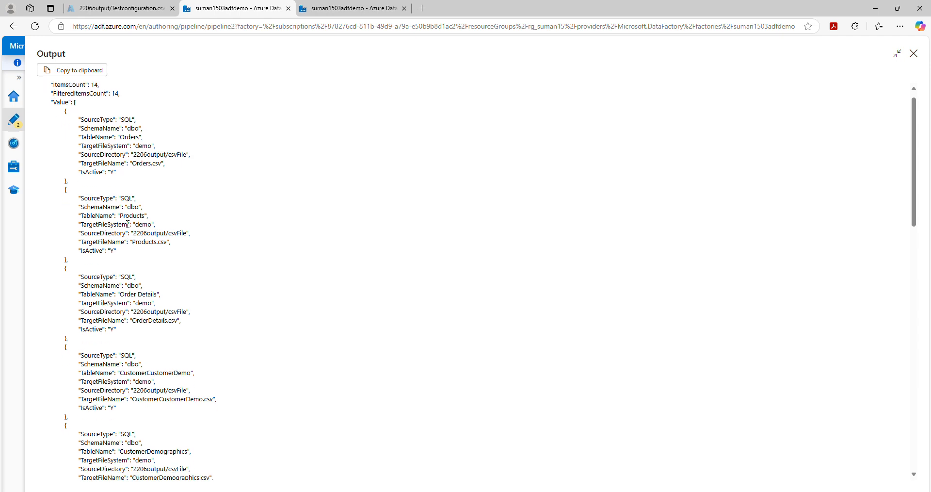
scroll(127, 250, up, 6)
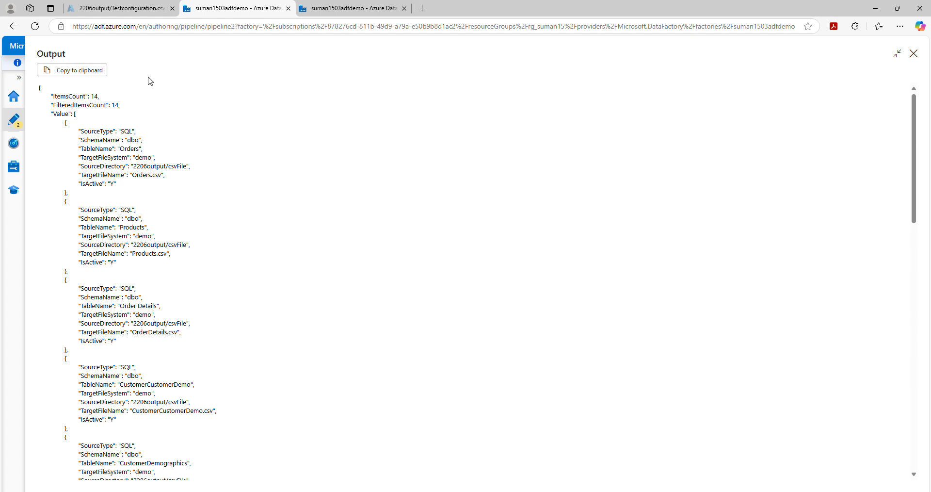
Copy the Filter1 output from its start through the CustomerCustomerDemo record and paste it below the Lookup output in Notepad.
drag(40, 87, 205, 428)
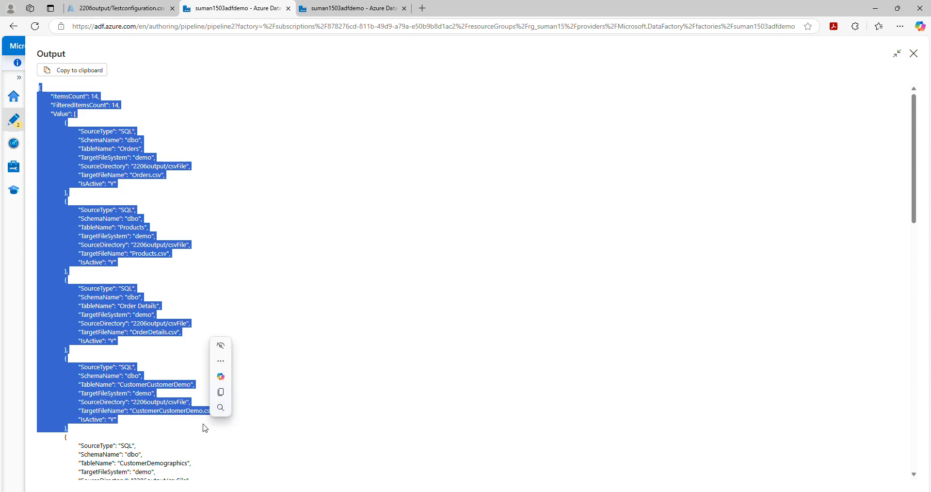
click(913, 53)
key(alt+Tab)
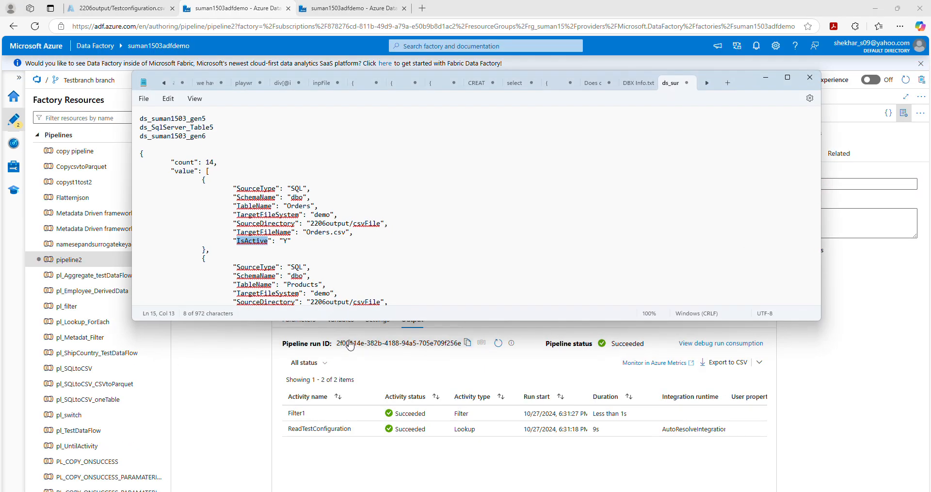
scroll(408, 284, down, 6)
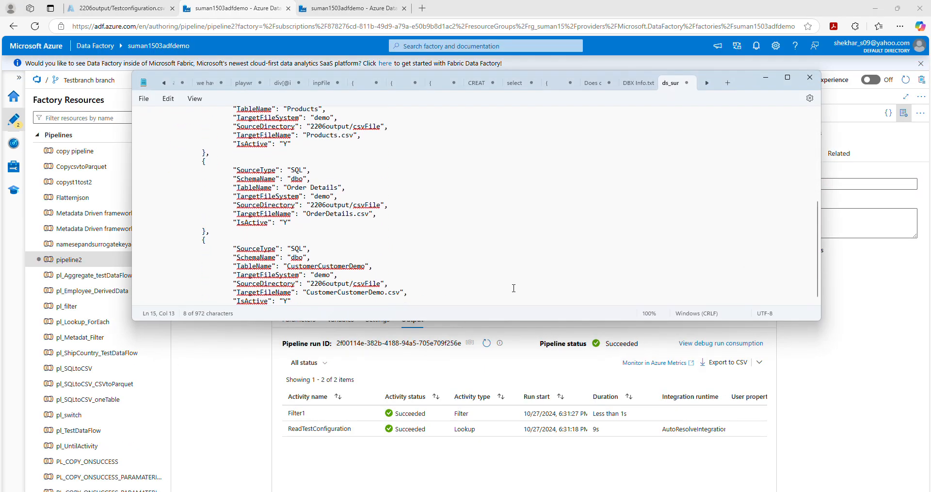
click(323, 300)
key(Return)
key(Return)
key(Return)
key(Return)
key(Return)
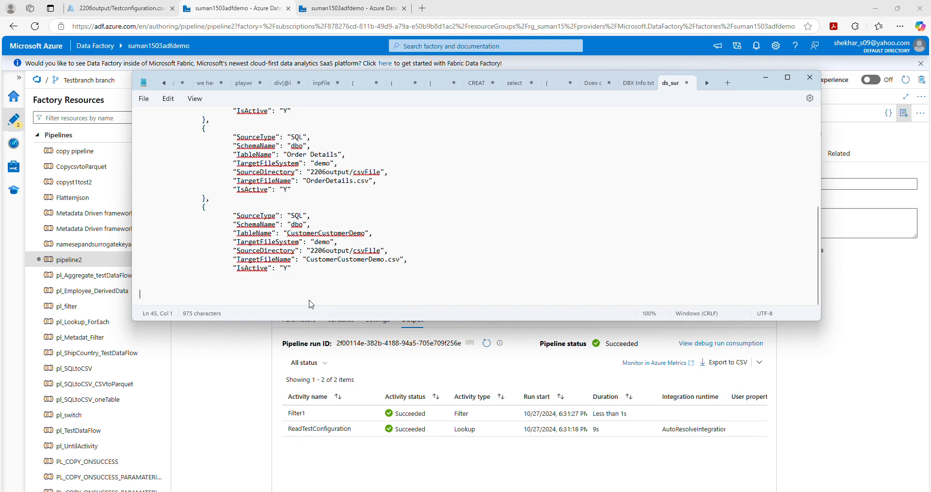
scroll(311, 304, up, 1)
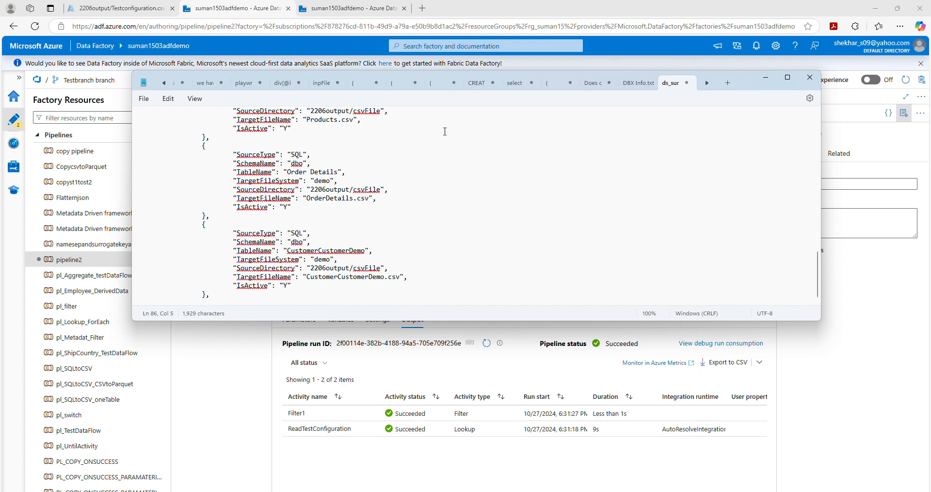
key(ctrl+v)
scroll(411, 284, up, 7)
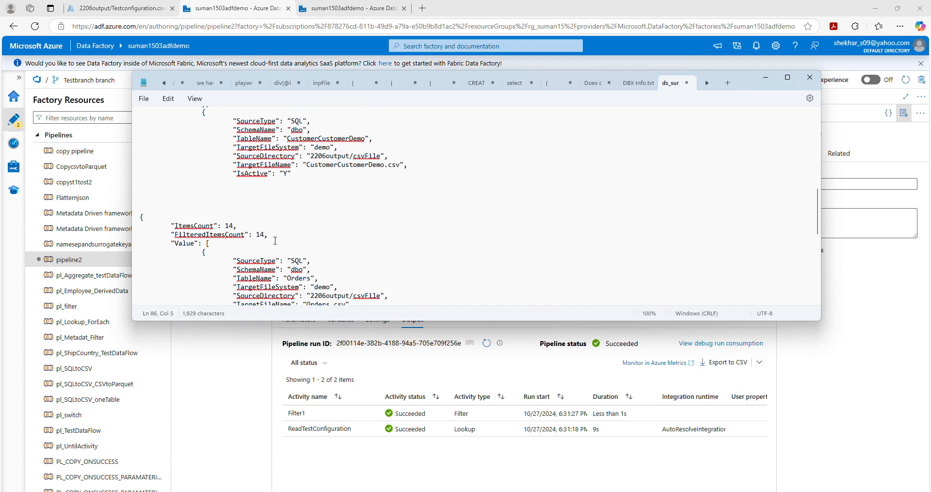
click(767, 78)
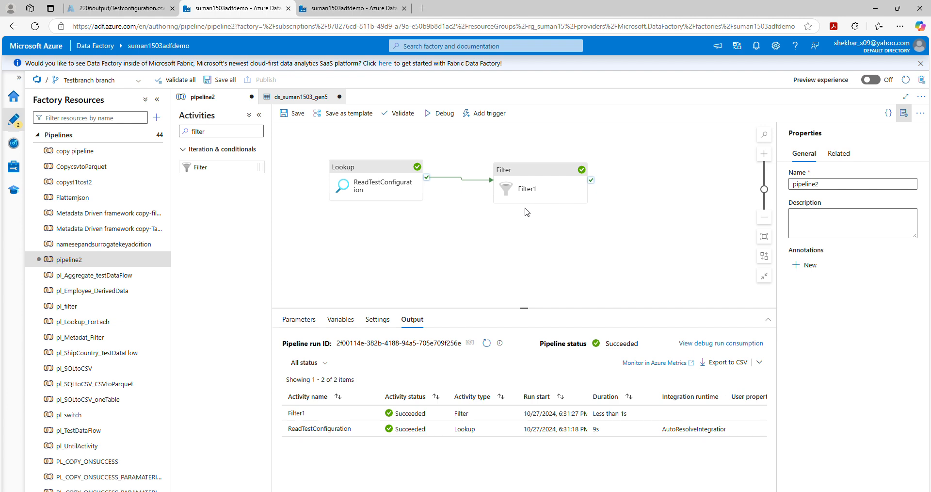
In the Azure portal, set IsActive to N for the Suppliers row of Testconfiguration.csv, save the file and preview it.
mouse_move(340, 418)
click(138, 9)
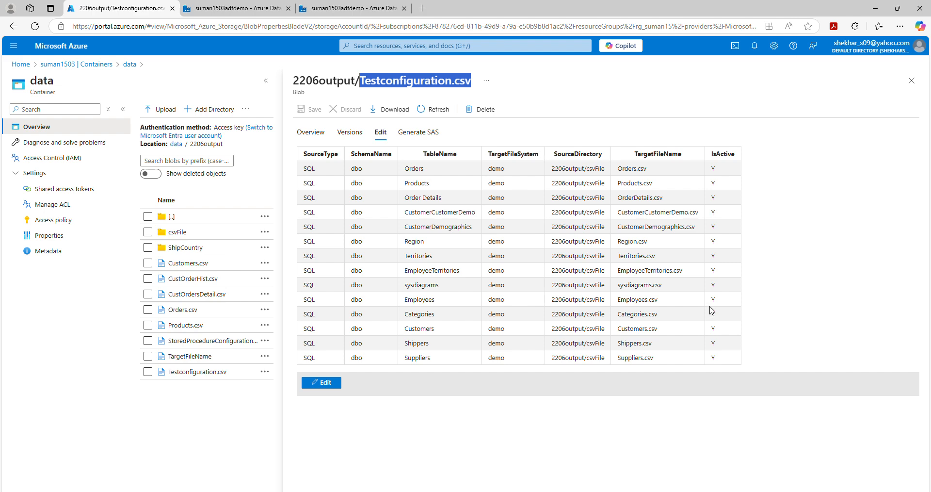
click(323, 383)
click(539, 281)
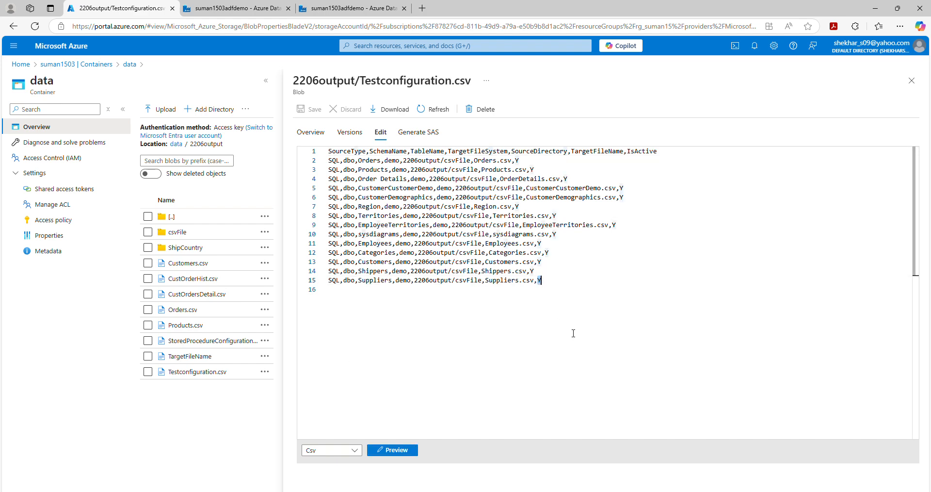
text(N)
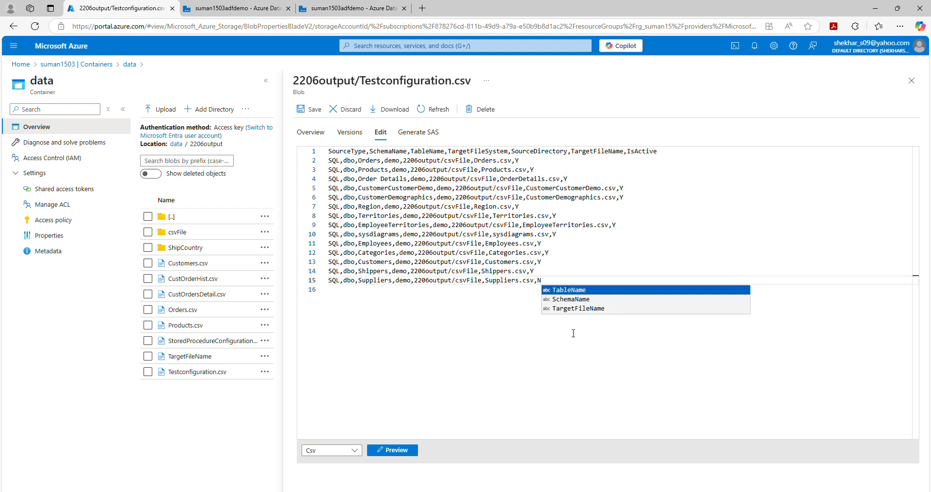
click(455, 349)
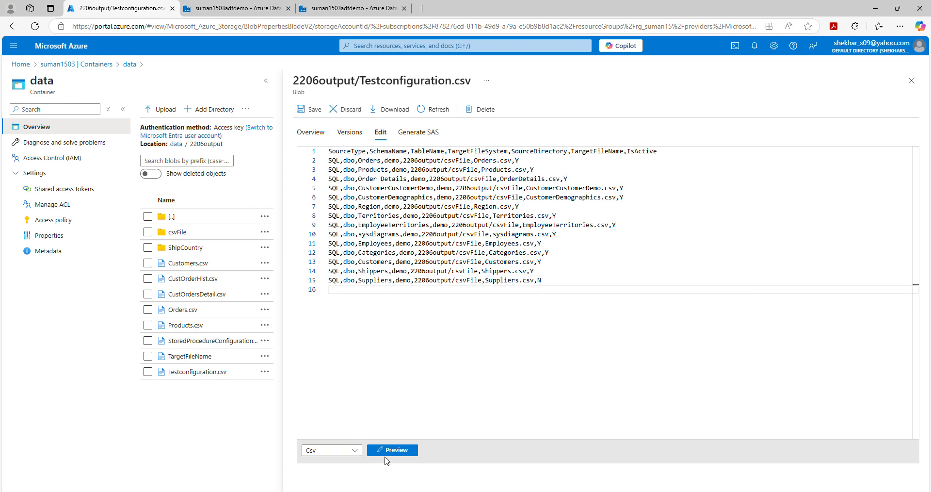
click(313, 115)
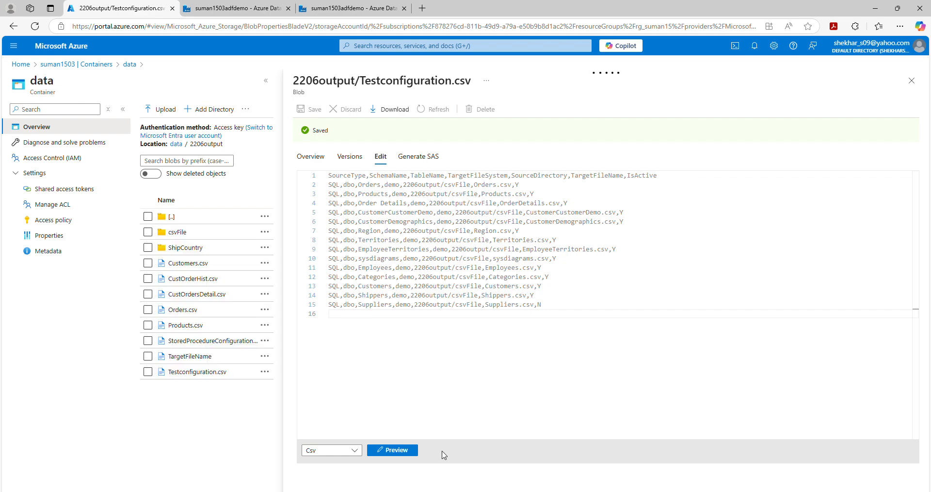
click(397, 451)
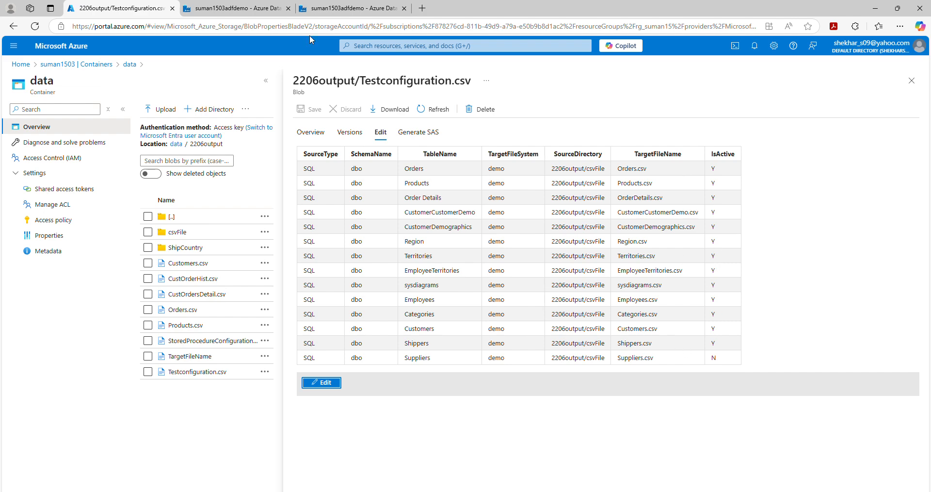
Back in Data Factory, debug pipeline2 again, check Filter1's settings during the run, and open Filter1's output.
click(243, 9)
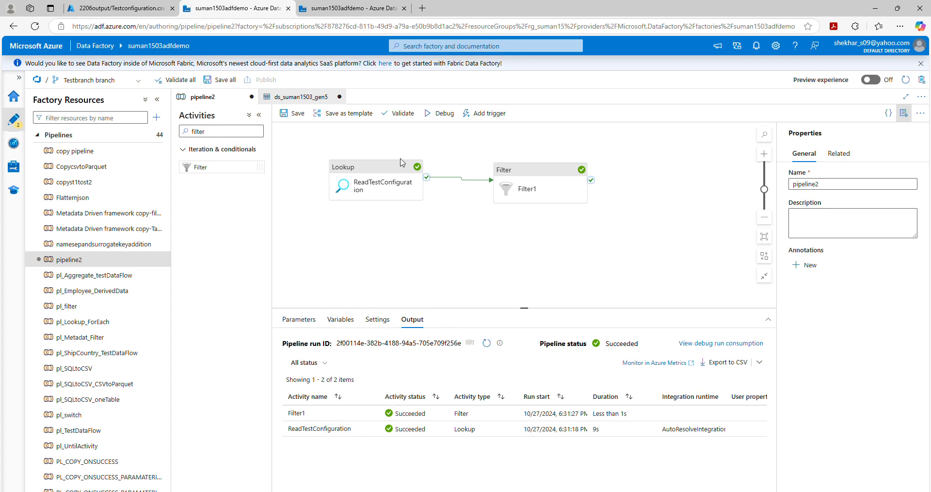
click(444, 115)
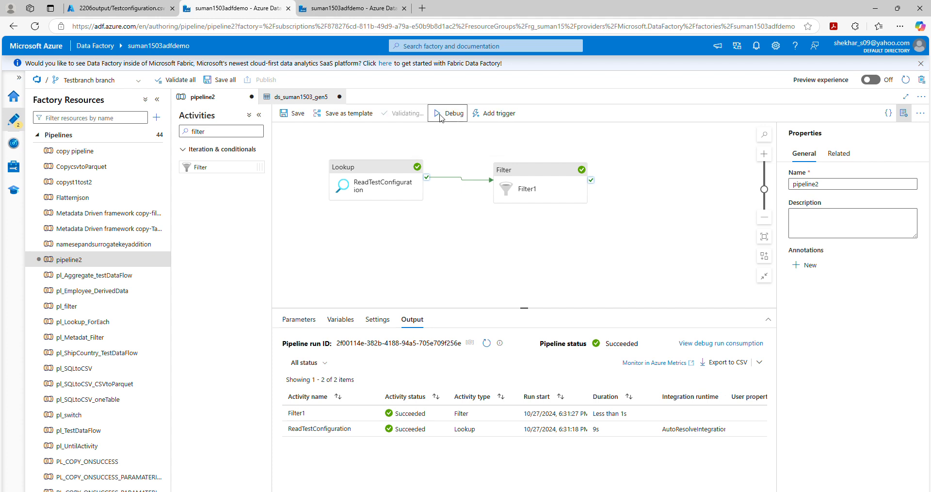
click(507, 229)
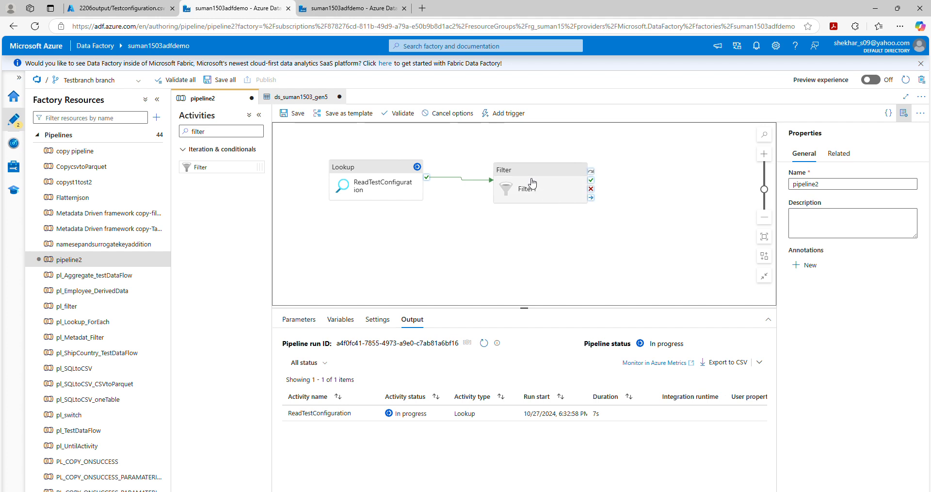
click(548, 194)
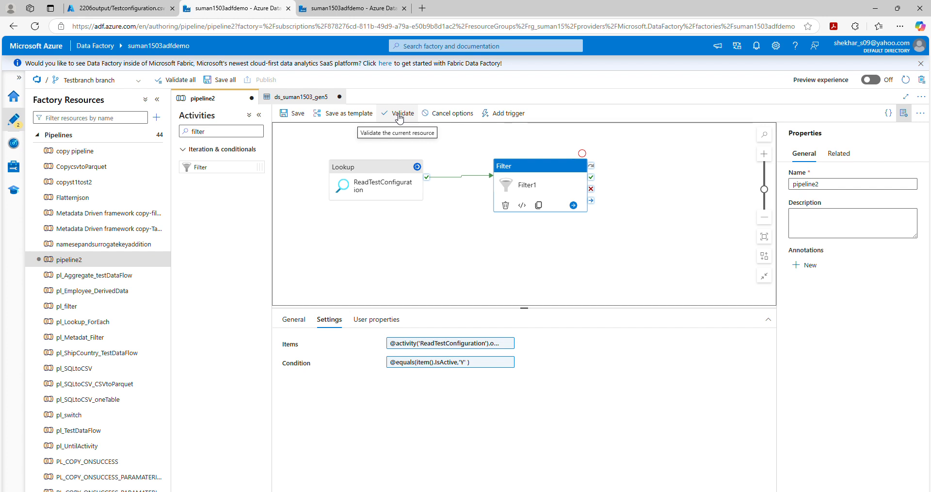
click(414, 297)
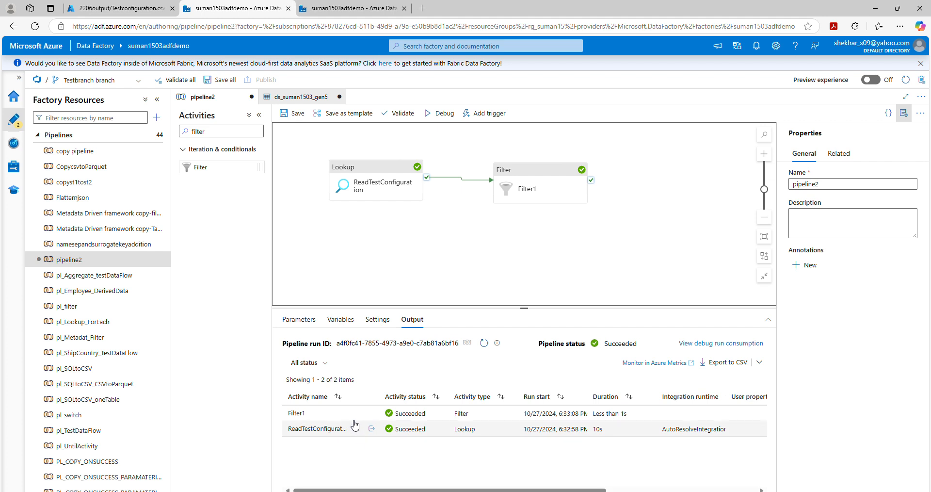
click(374, 413)
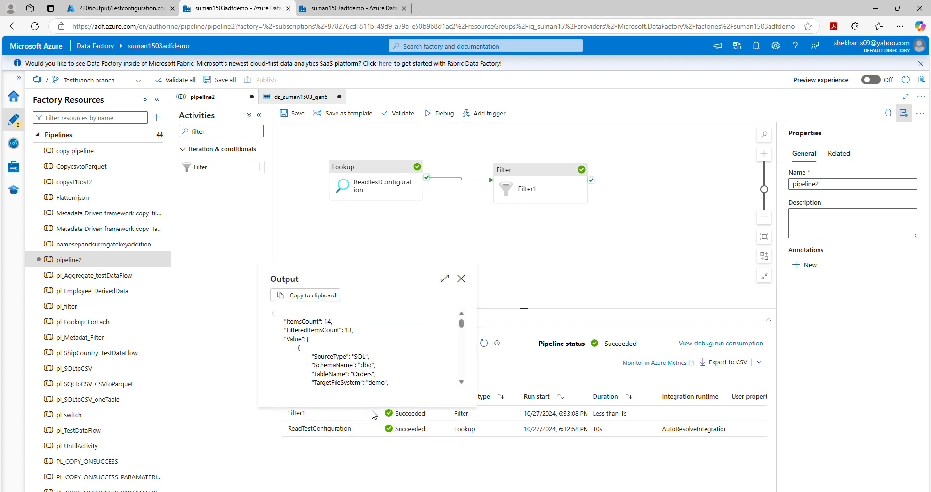
View Filter1's run output at full size, check the IsActive values of its records, and close the output.
click(443, 279)
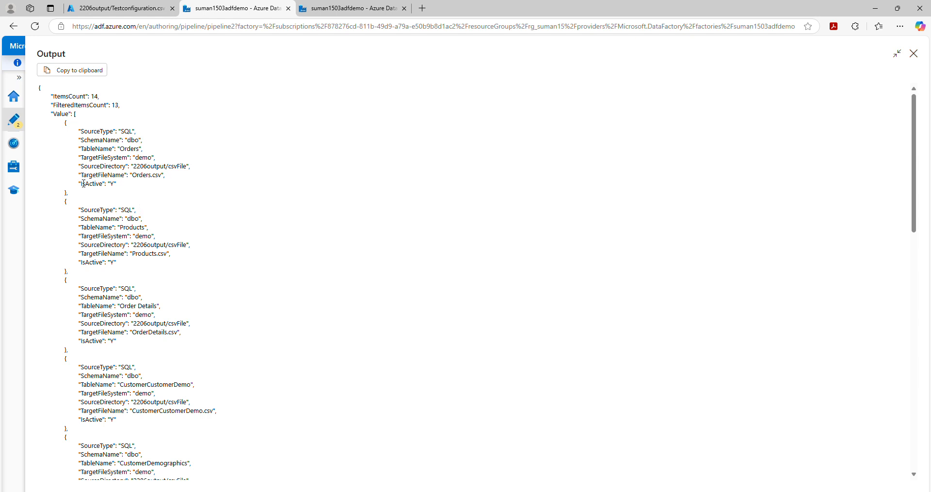
drag(83, 183, 145, 185)
scroll(183, 297, down, 9)
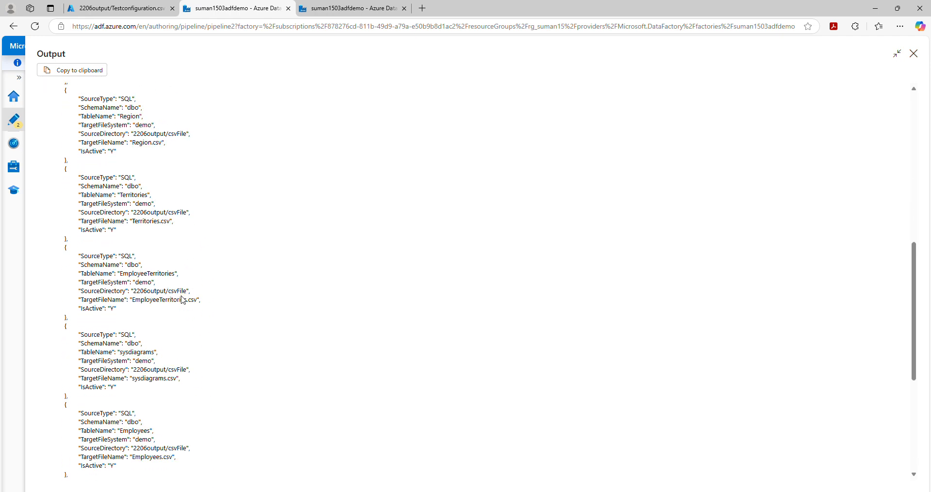
scroll(183, 298, down, 4)
scroll(157, 410, up, 10)
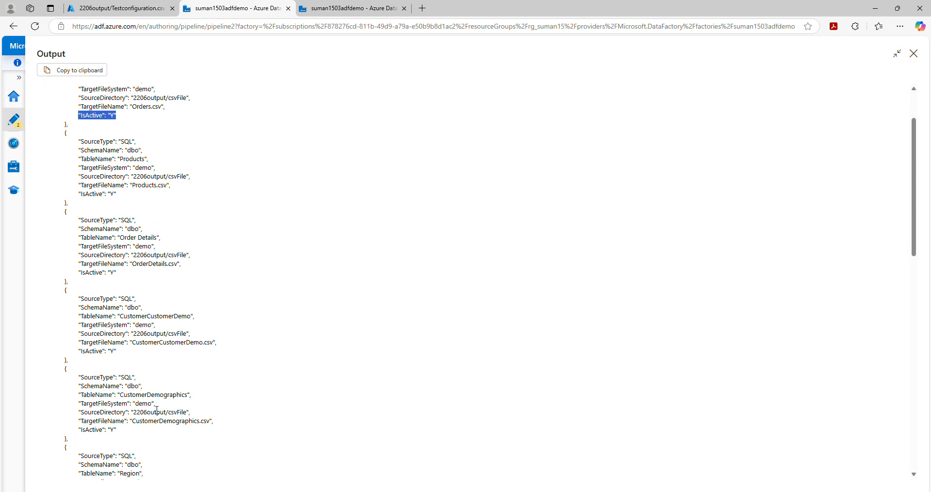
scroll(156, 410, up, 3)
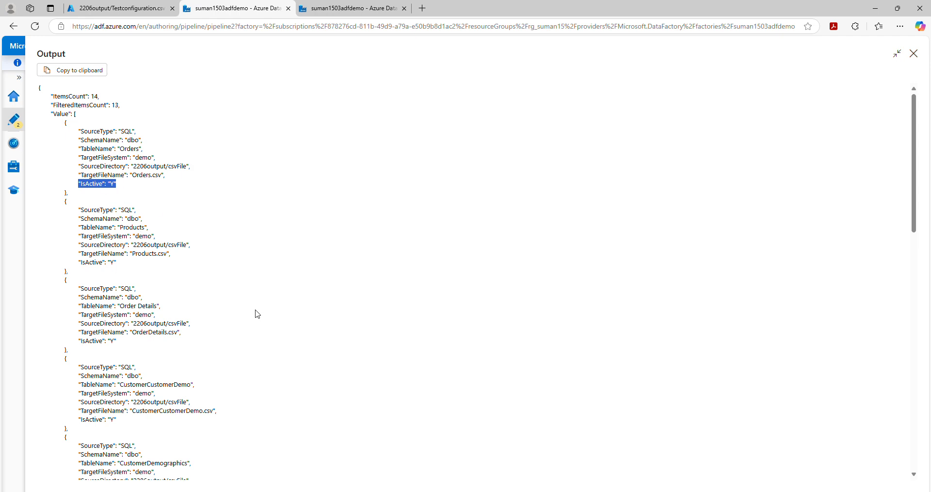
click(914, 53)
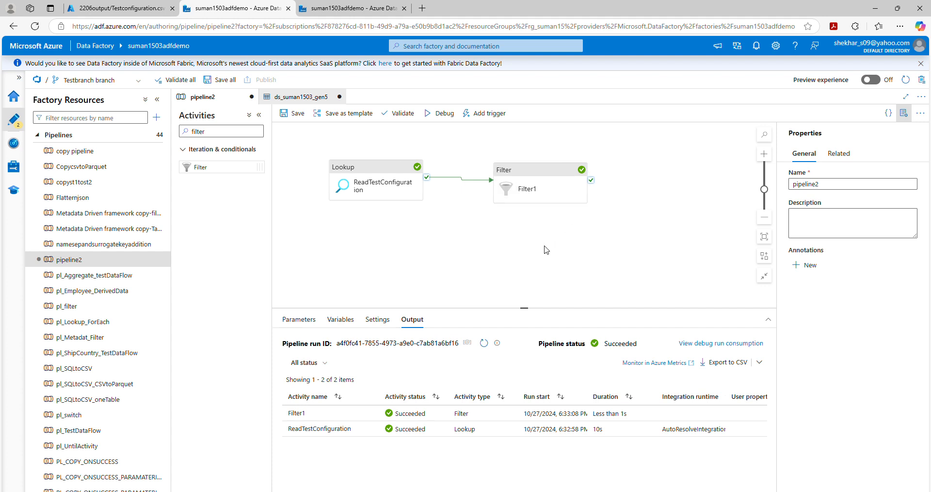
Search the activities for FOR, add a ForEach activity to pipeline2 after Filter1, and connect Filter1's success output to it.
mouse_move(604, 187)
click(218, 131)
key(BackSpace)
key(BackSpace)
key(BackSpace)
key(BackSpace)
key(BackSpace)
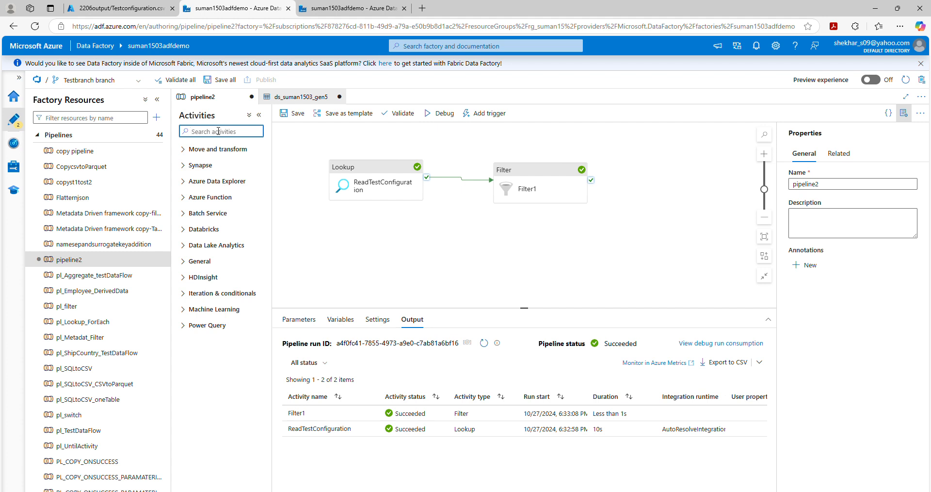
text(FO)
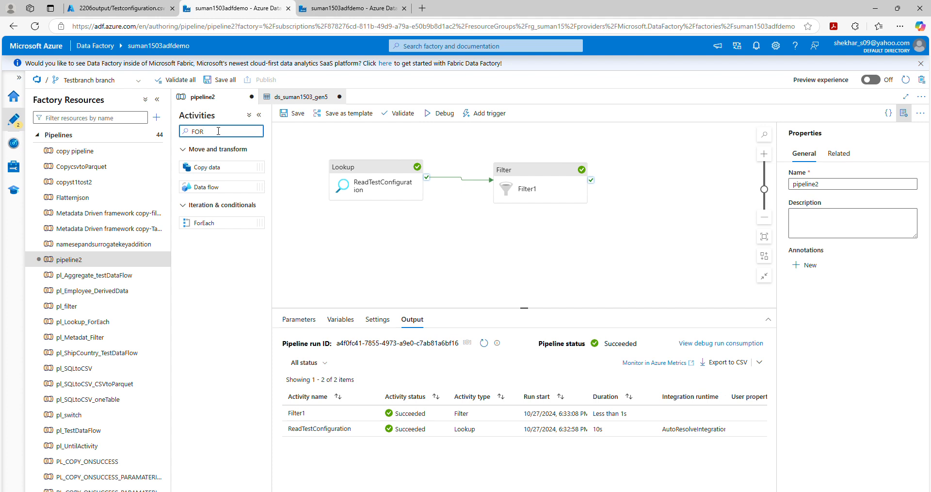
text(R)
drag(214, 223, 665, 185)
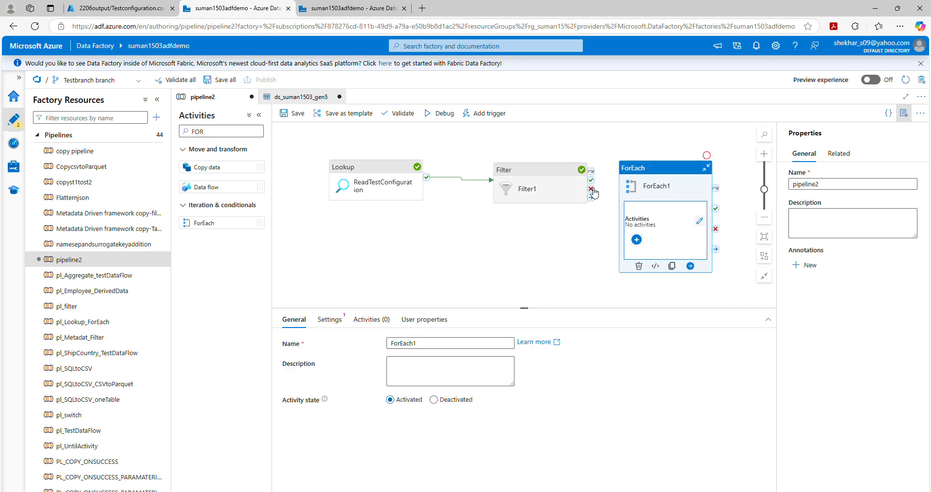
drag(592, 181, 633, 201)
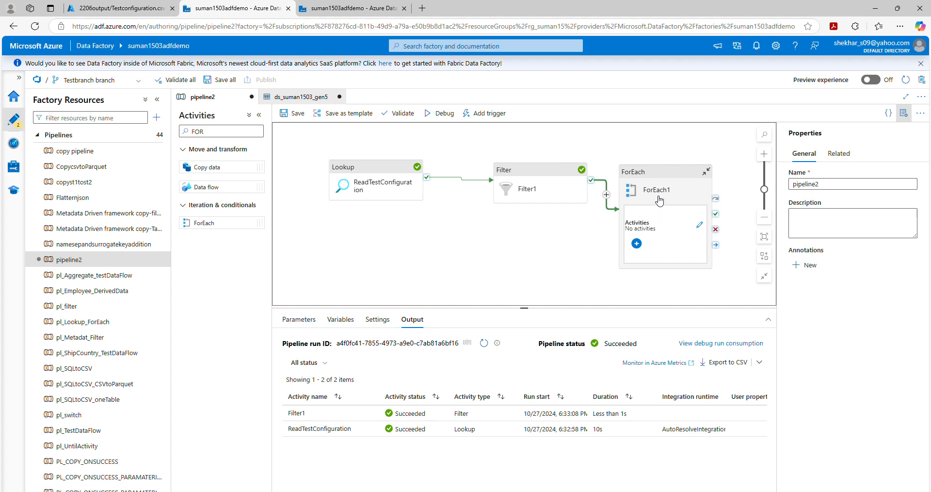
Try ForEach1's Sequential option on and off, leaving it off, and open the expression builder for its Items setting.
click(660, 199)
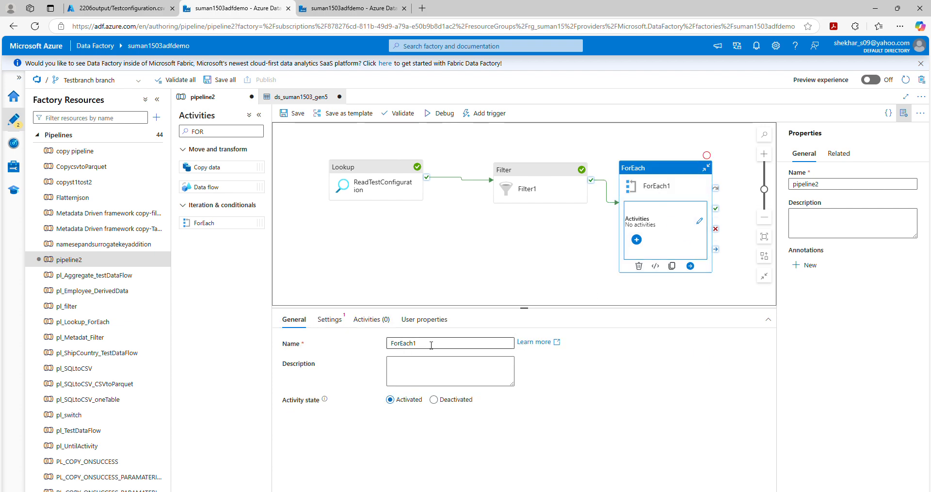
click(331, 320)
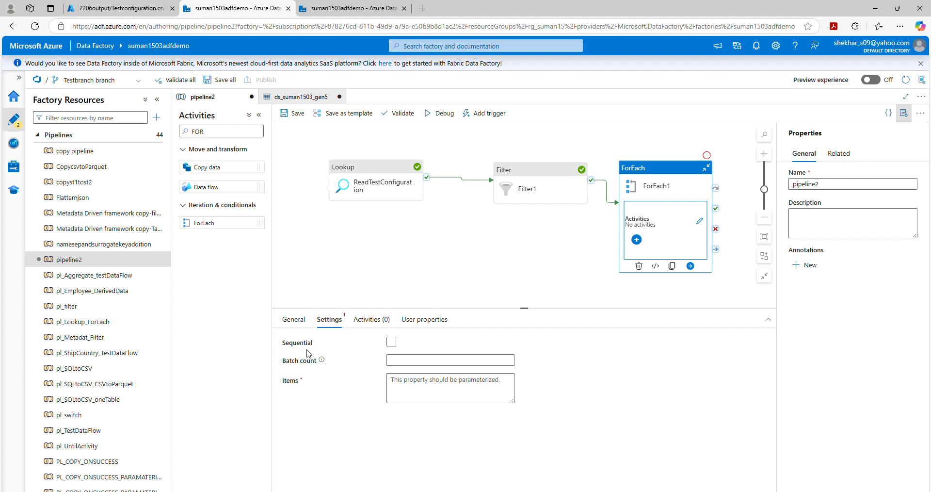
click(391, 342)
click(392, 342)
click(392, 343)
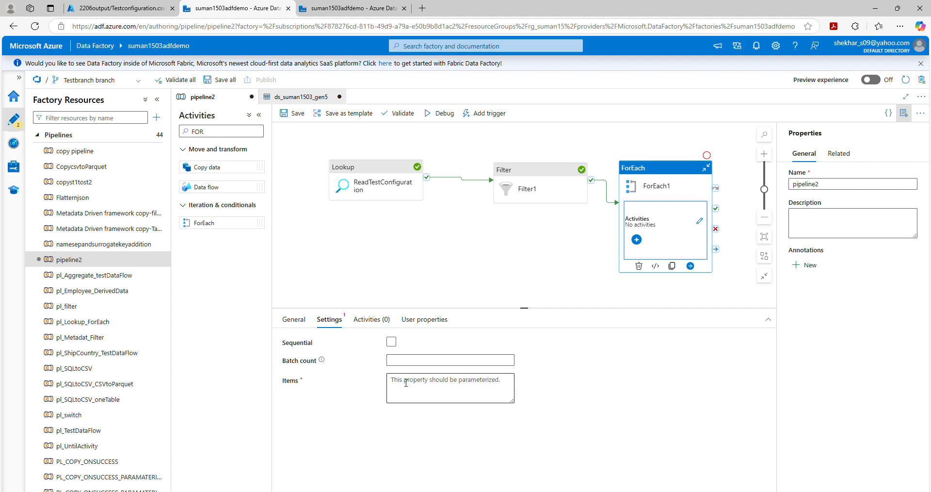
click(406, 383)
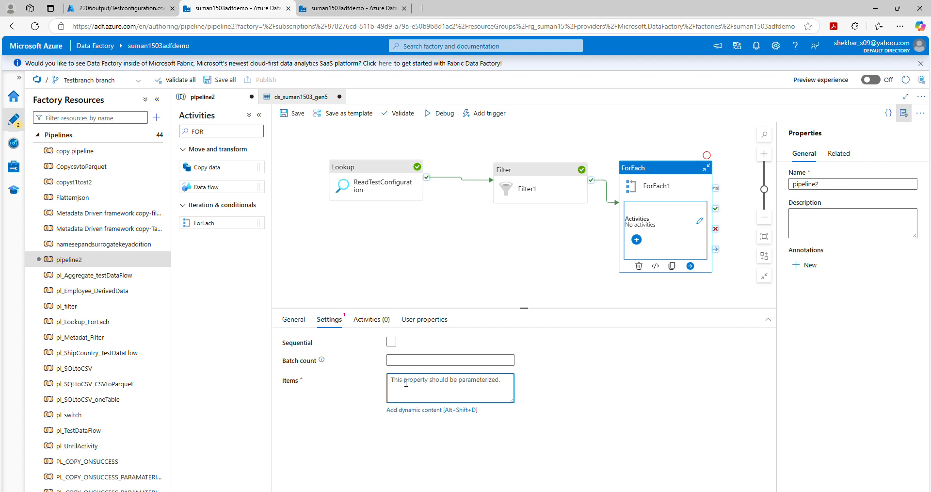
click(415, 410)
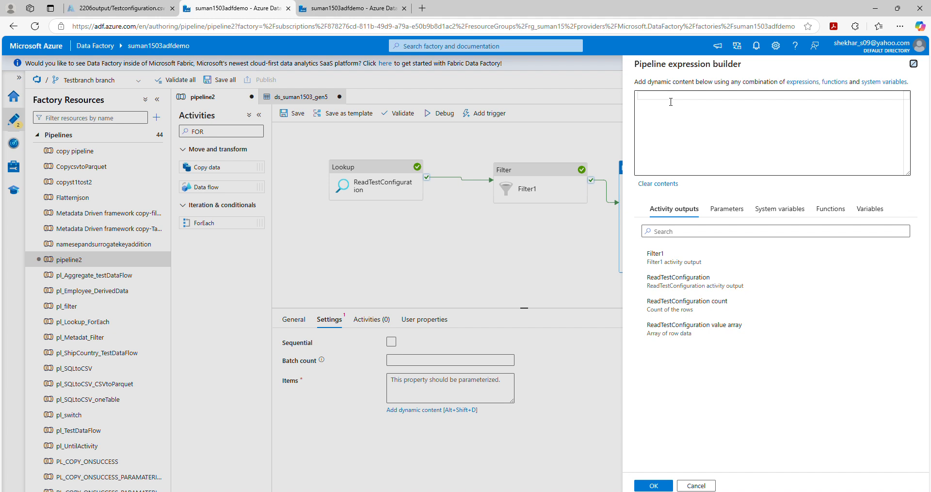
click(671, 102)
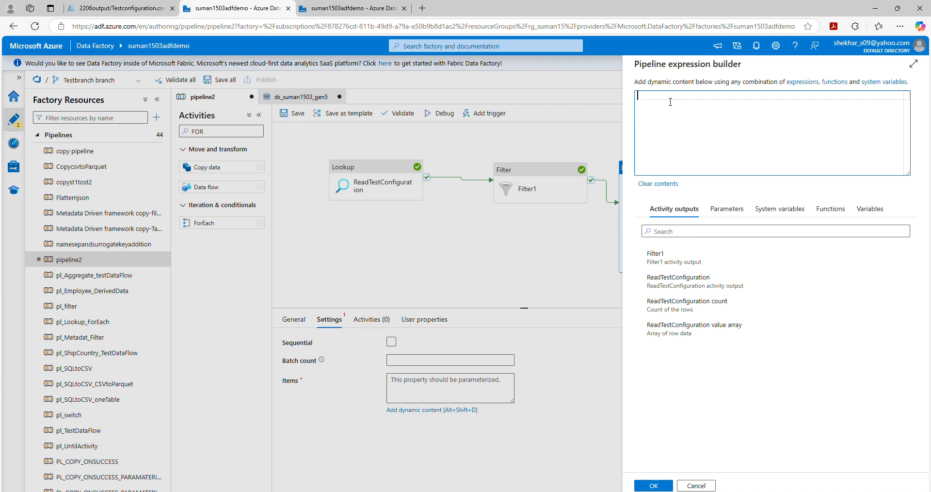
text(@ac)
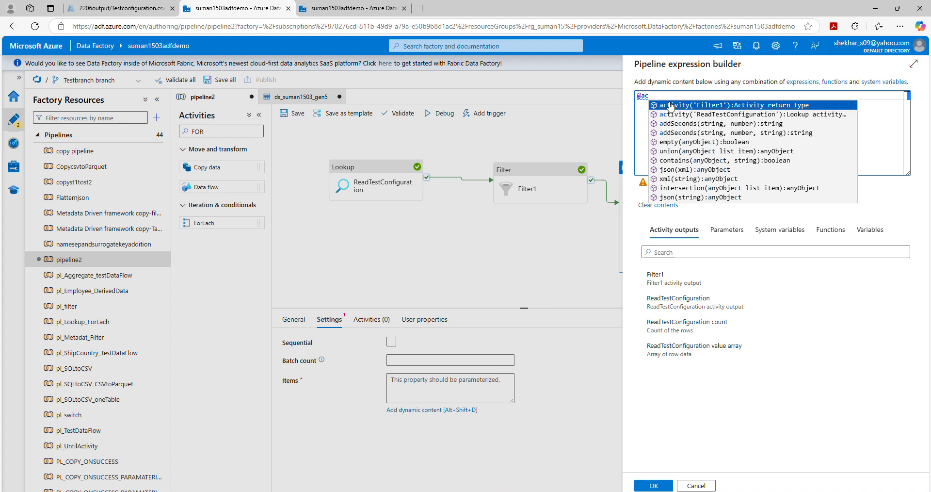
click(670, 105)
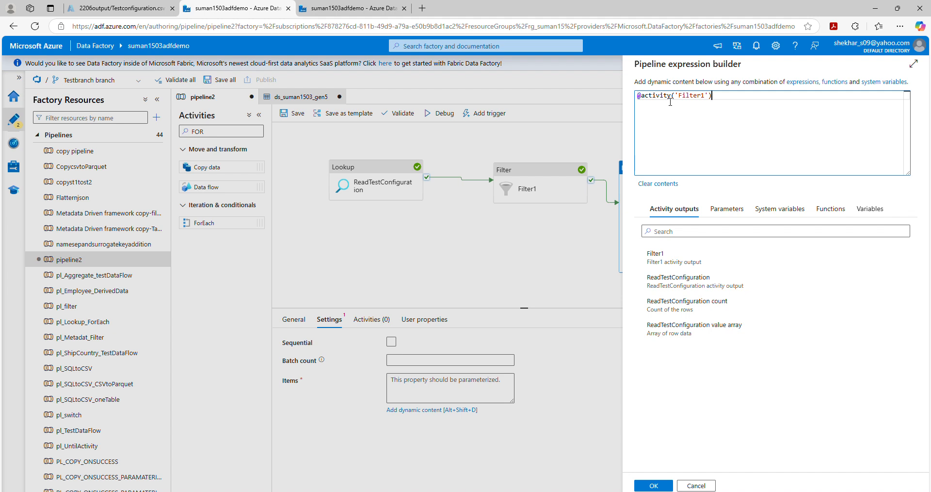
text(.)
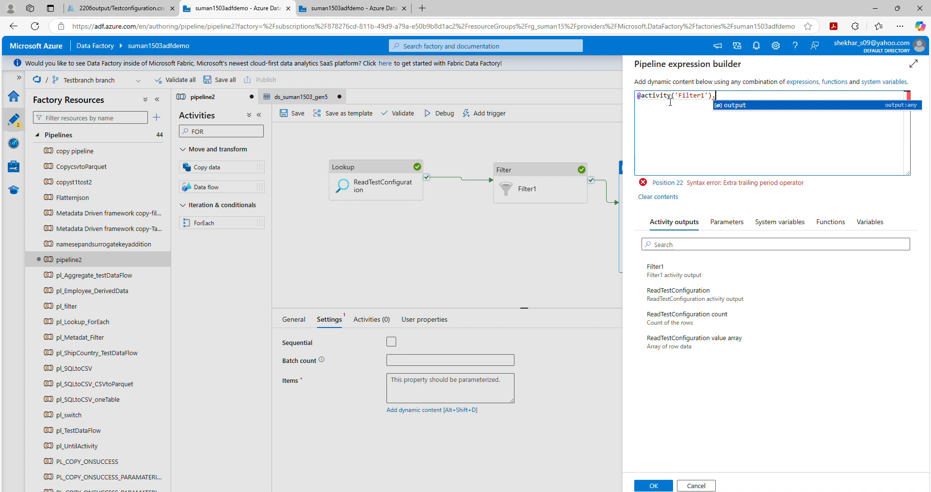
key(BackSpace)
key(BackSpace)
key(BackSpace)
key(BackSpace)
key(BackSpace)
key(BackSpace)
key(BackSpace)
key(BackSpace)
key(BackSpace)
key(BackSpace)
key(BackSpace)
key(BackSpace)
key(BackSpace)
key(BackSpace)
key(BackSpace)
key(BackSpace)
key(BackSpace)
key(BackSpace)
key(BackSpace)
key(BackSpace)
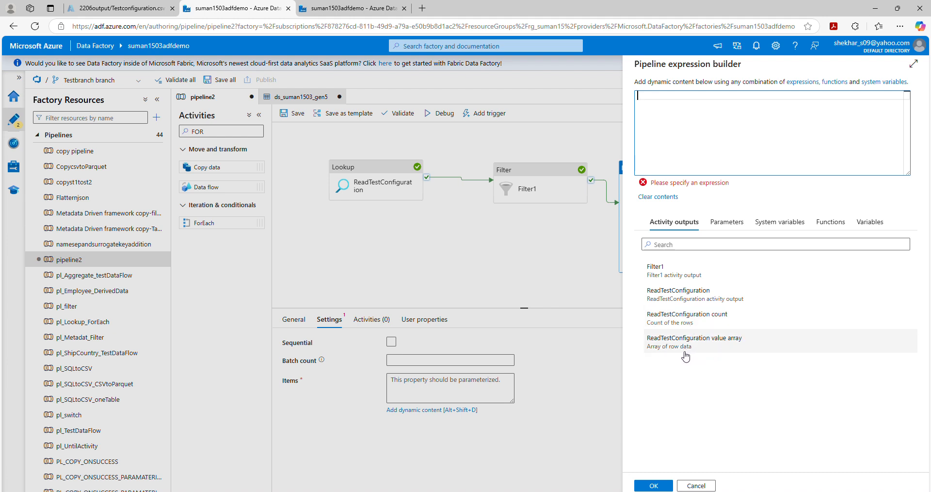
Insert the Filter1 activity output as the Items expression and append a period to it.
click(671, 273)
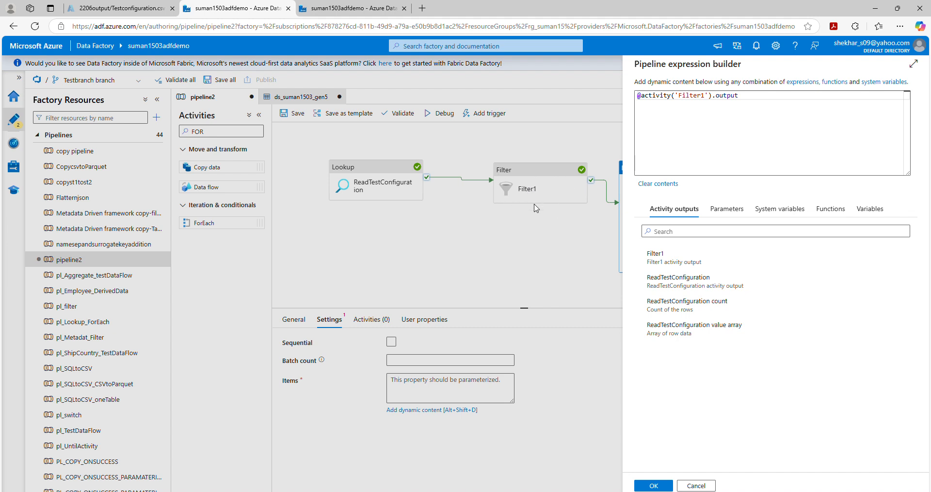
click(753, 96)
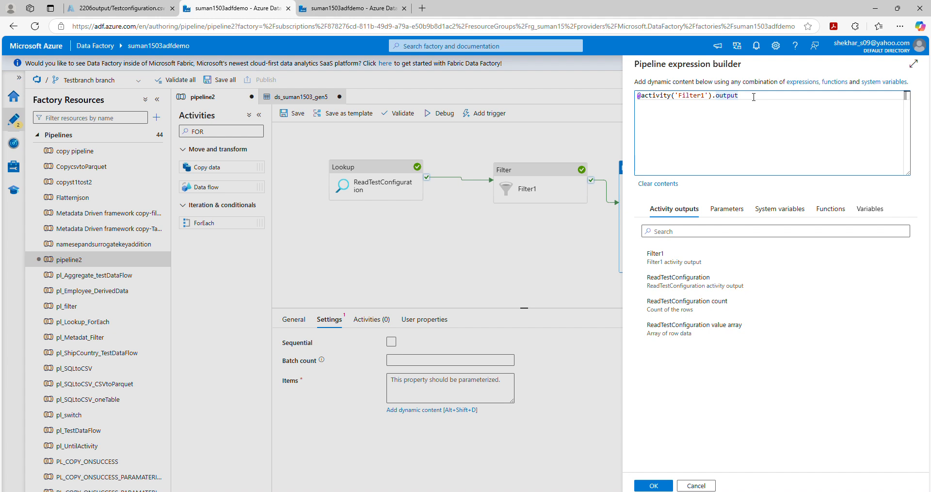
text(.)
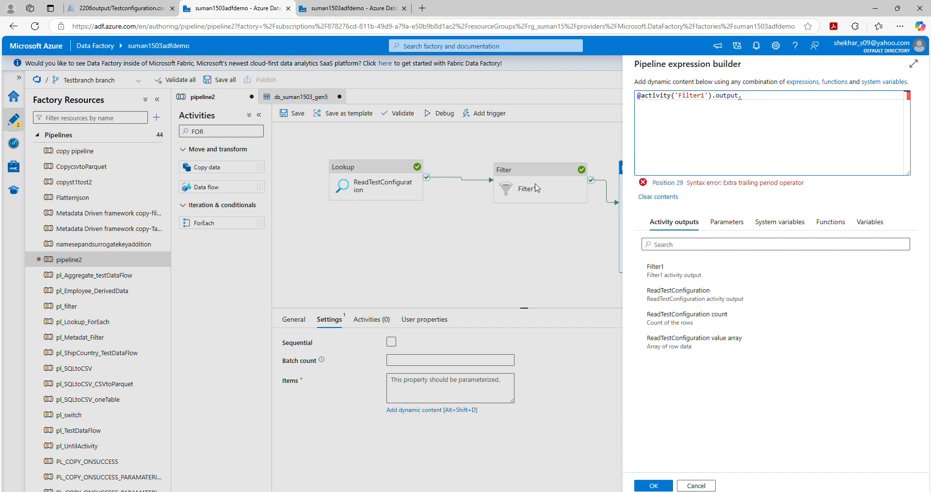
key(alt+Tab)
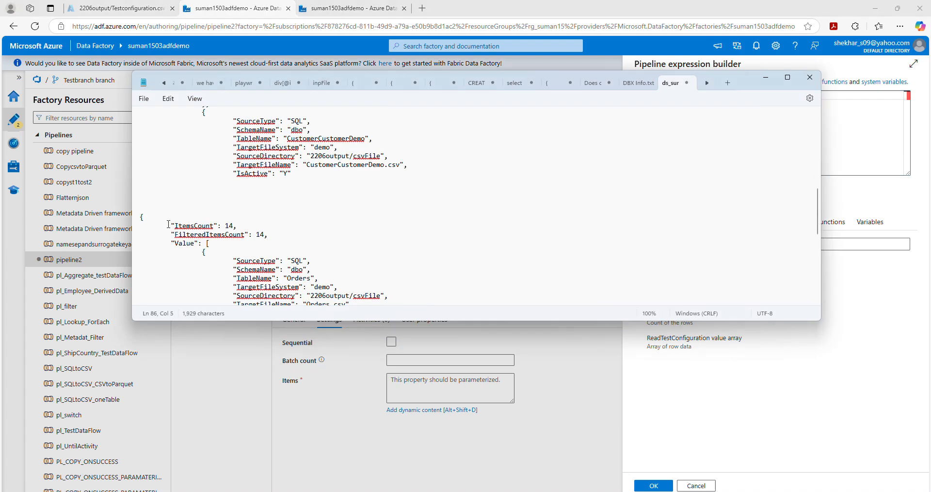
drag(169, 224, 274, 239)
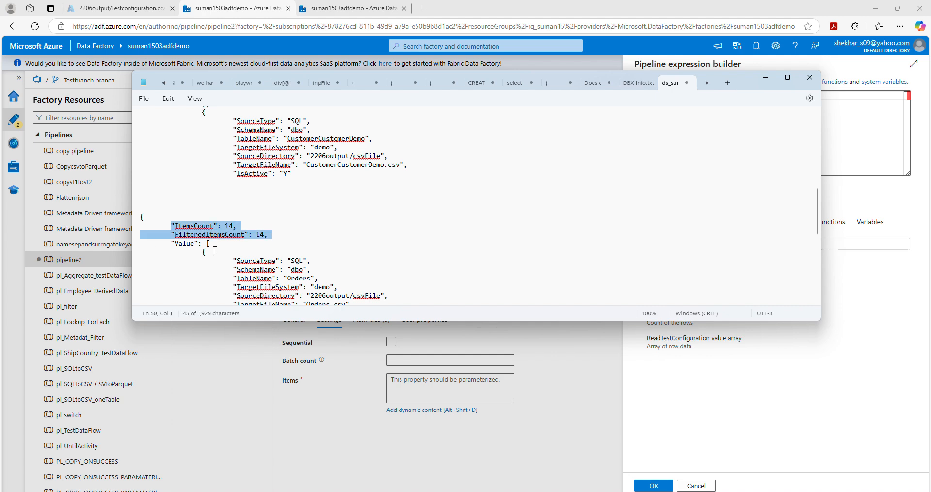
scroll(223, 228, down, 1)
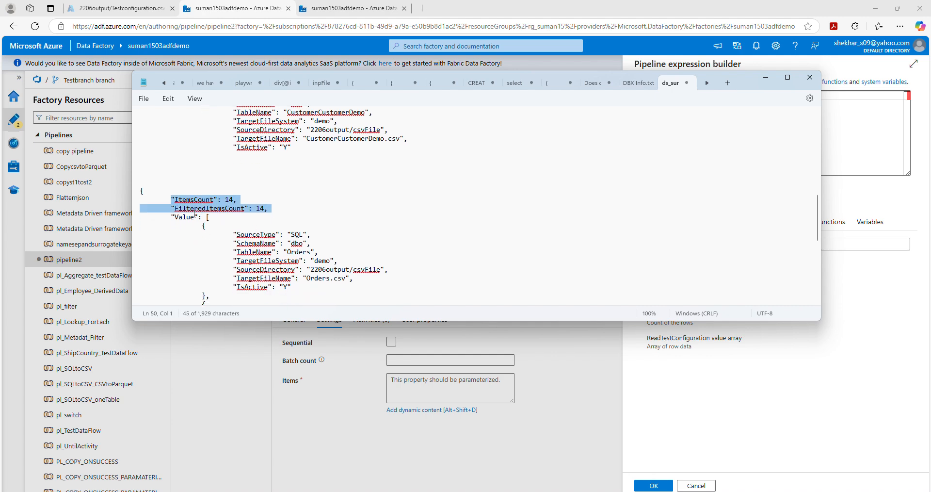
scroll(195, 214, down, 1)
drag(175, 192, 258, 209)
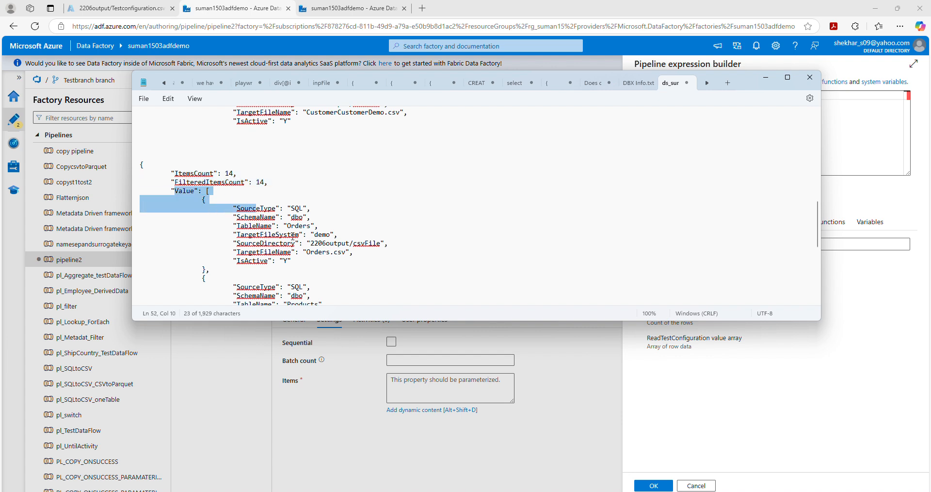
scroll(293, 236, down, 1)
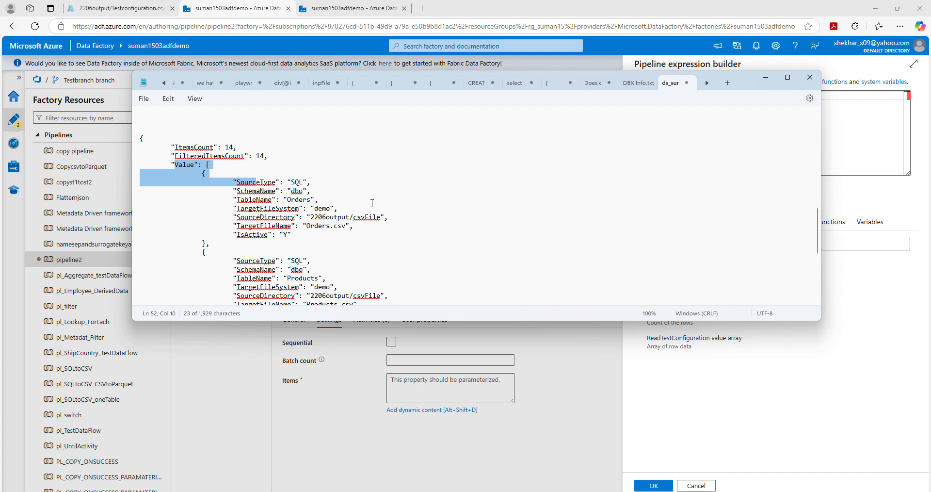
click(766, 77)
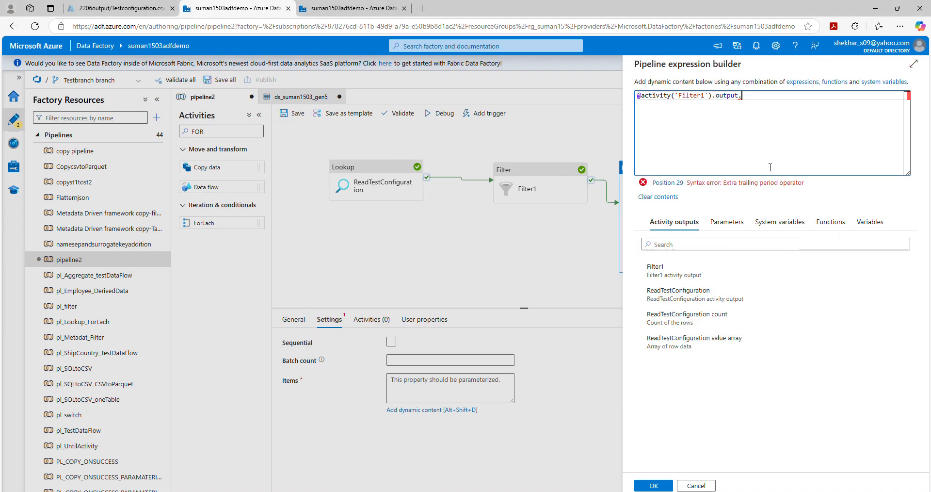
text(.value)
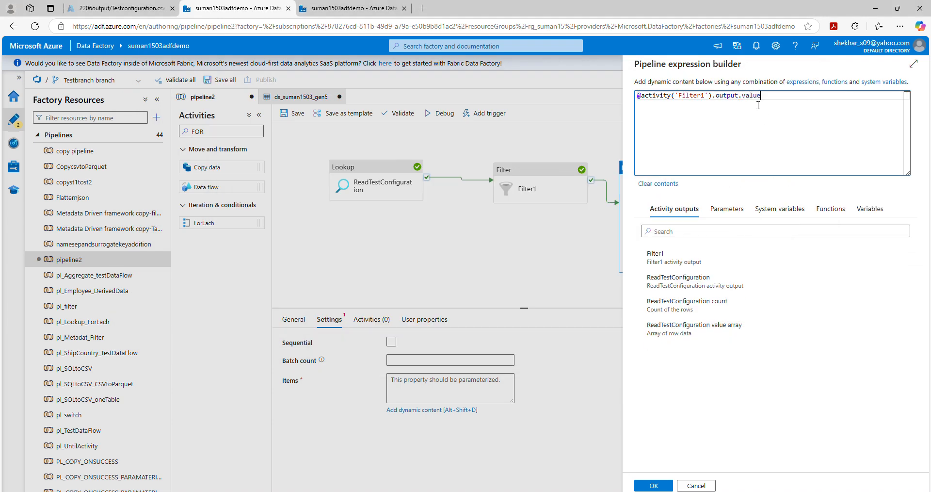
click(652, 486)
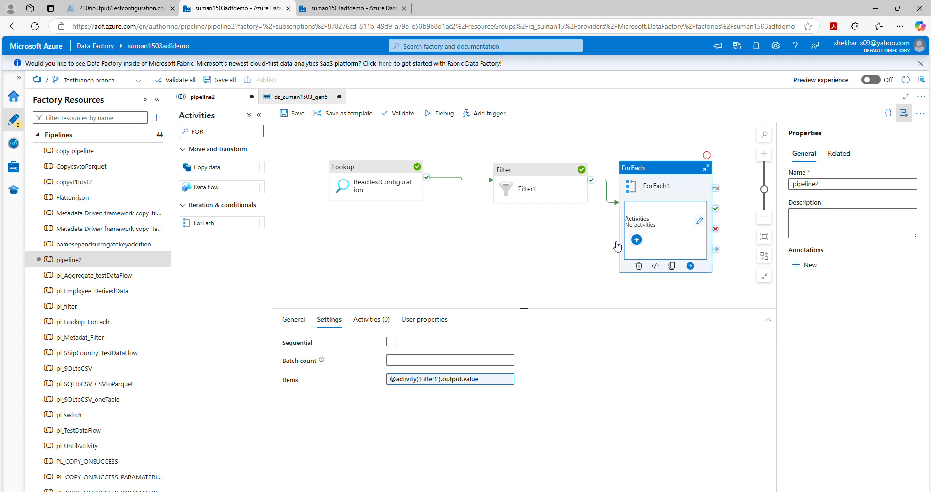
Open ForEach1's inner activities canvas, search the activities for copy, and add a Copy data activity inside the loop.
click(374, 321)
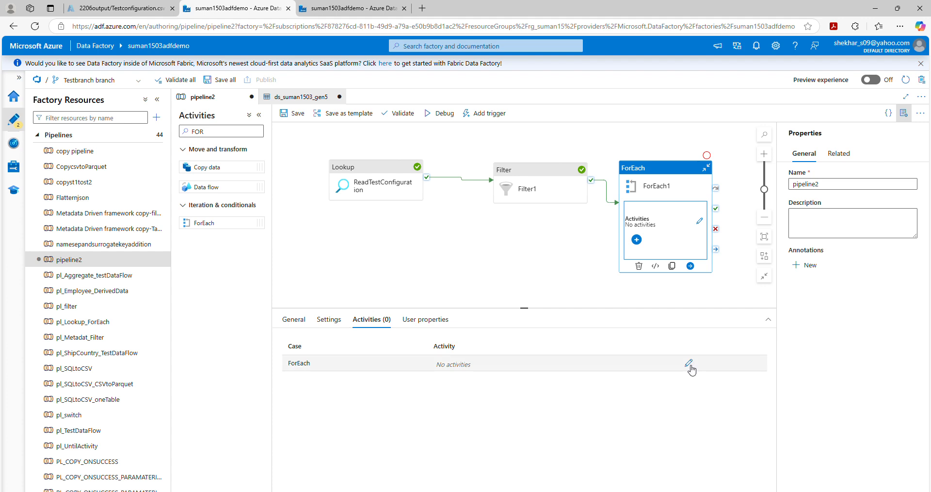
click(700, 223)
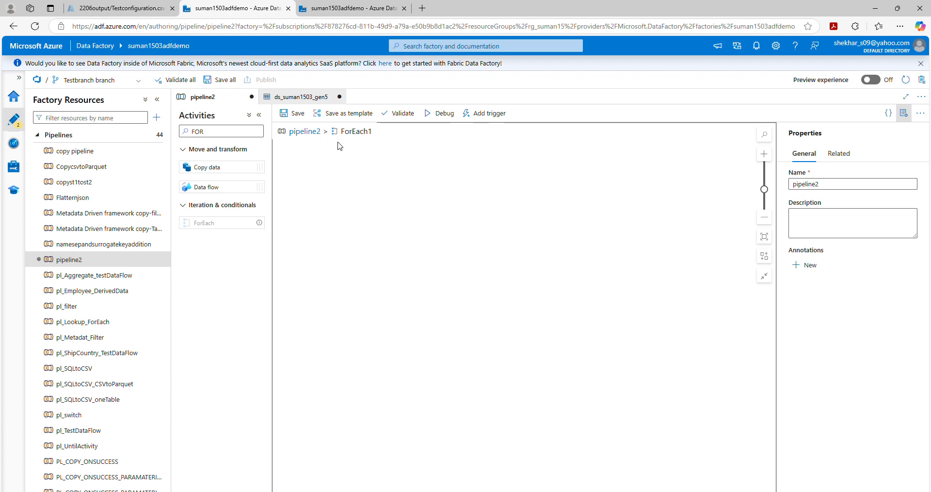
click(300, 137)
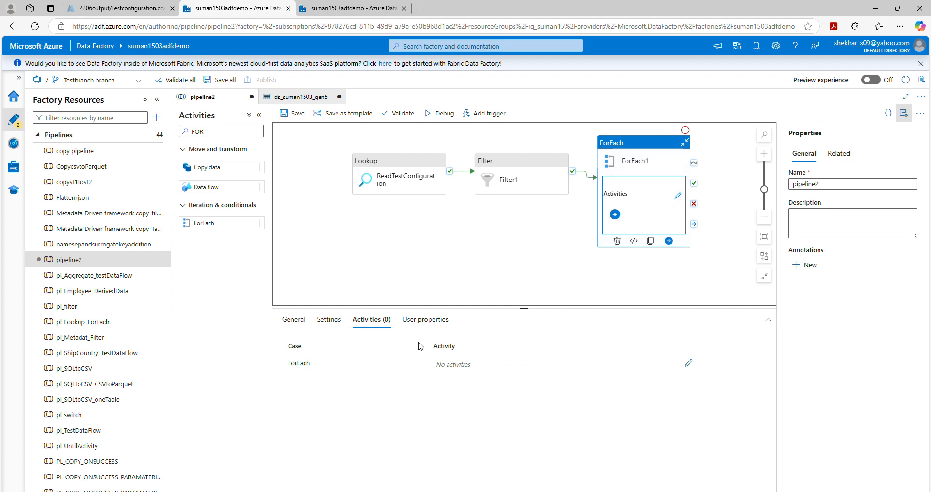
click(689, 364)
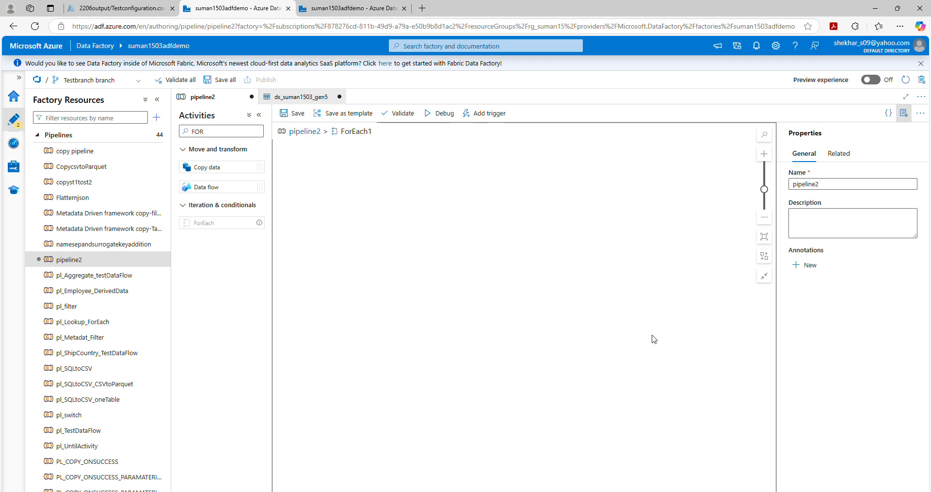
click(215, 130)
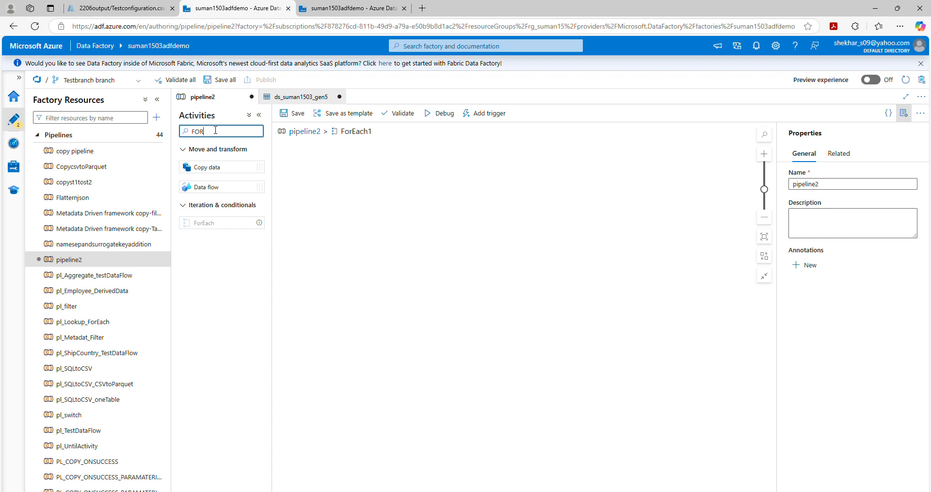
key(BackSpace)
key(BackSpace)
text(copy)
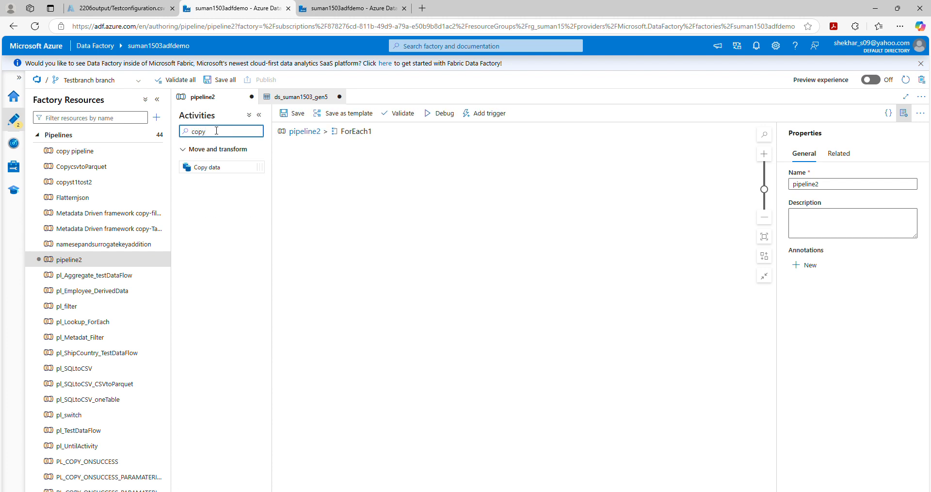
drag(216, 167, 455, 196)
Review the Filter1 output in Notepad, the Testconfiguration.csv rows and the integration runtimes, ending at Copy data1's source settings.
click(621, 491)
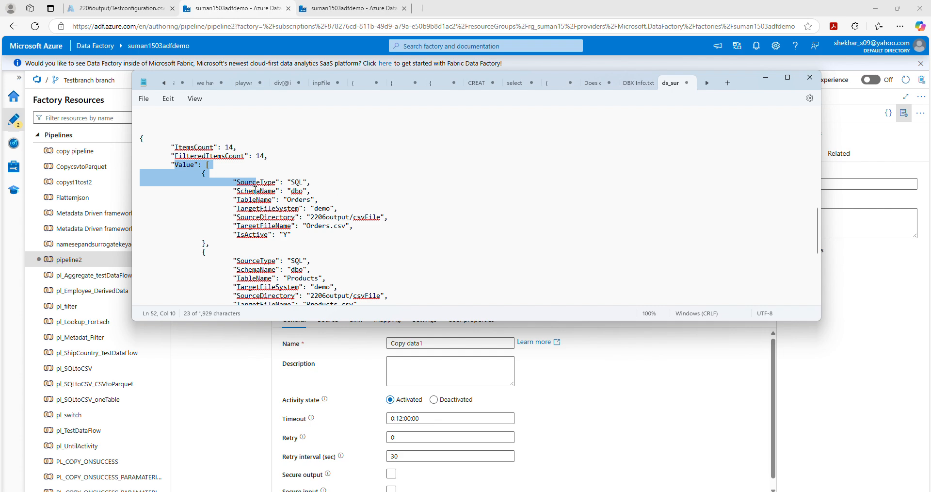
click(764, 79)
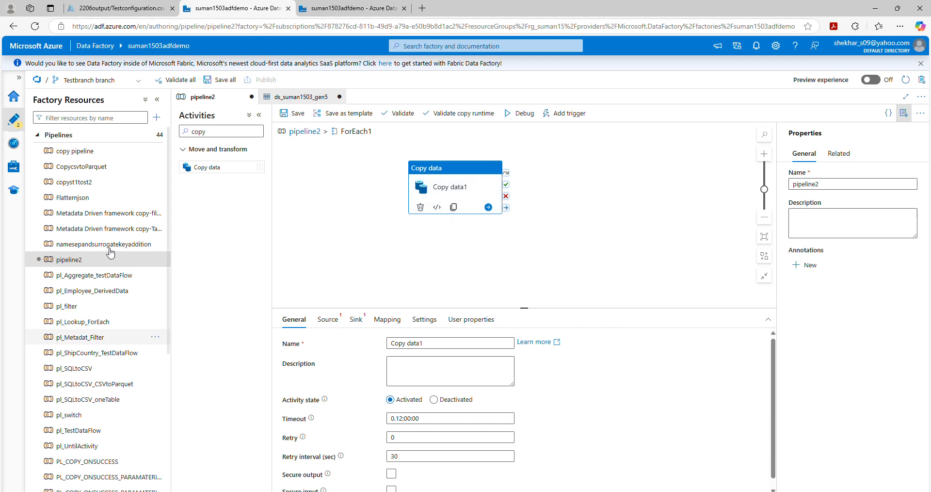
click(328, 320)
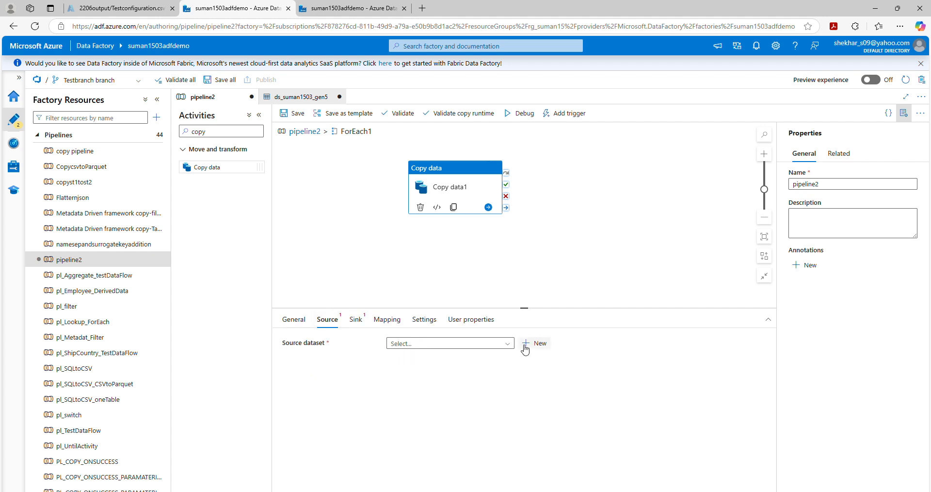
click(117, 9)
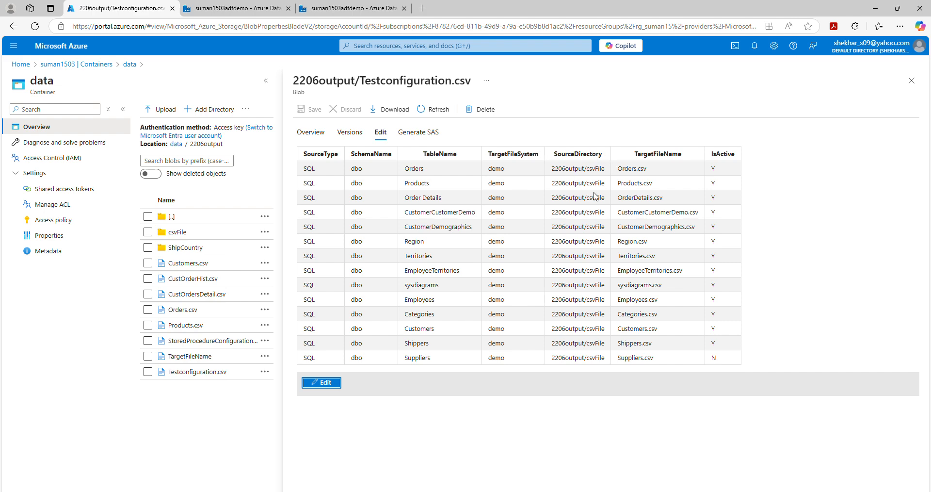
click(335, 9)
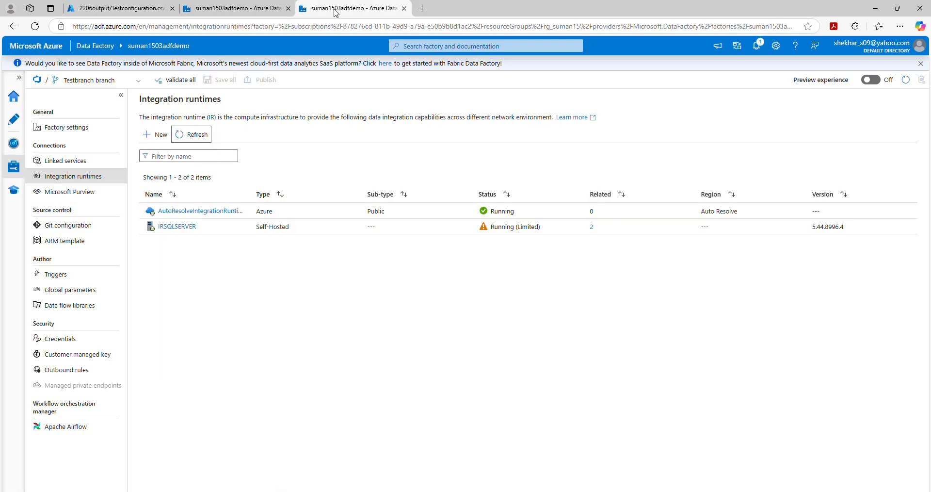
click(233, 9)
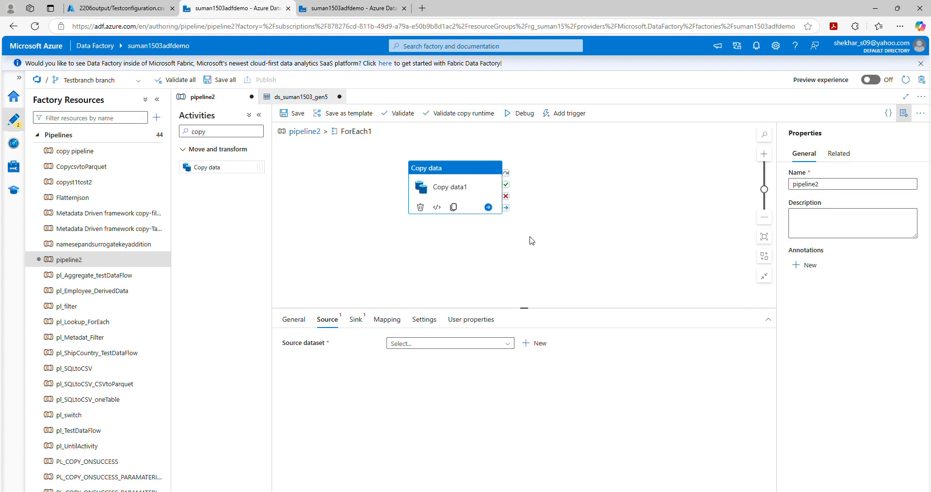
Start a new source dataset for Copy data1 and copy the name ds_SqlServer_Table5 from the Notepad notes.
click(540, 344)
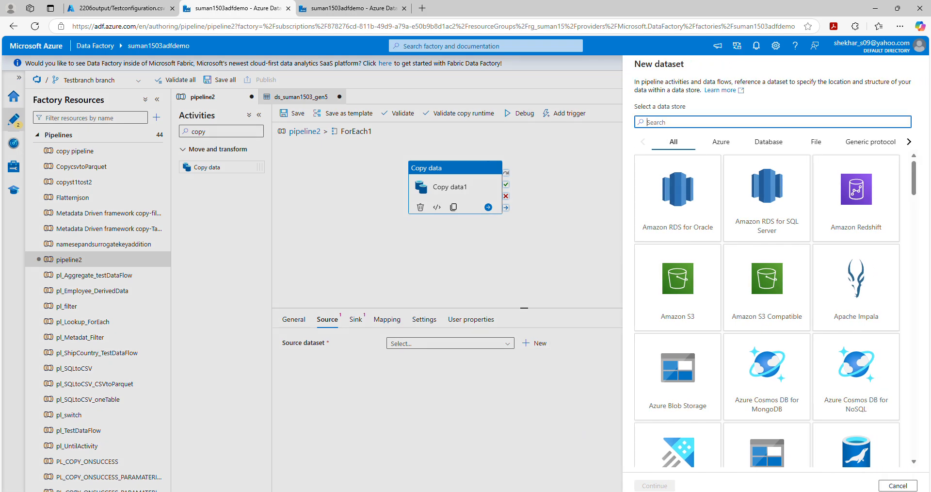
key(alt+Tab)
scroll(555, 213, up, 15)
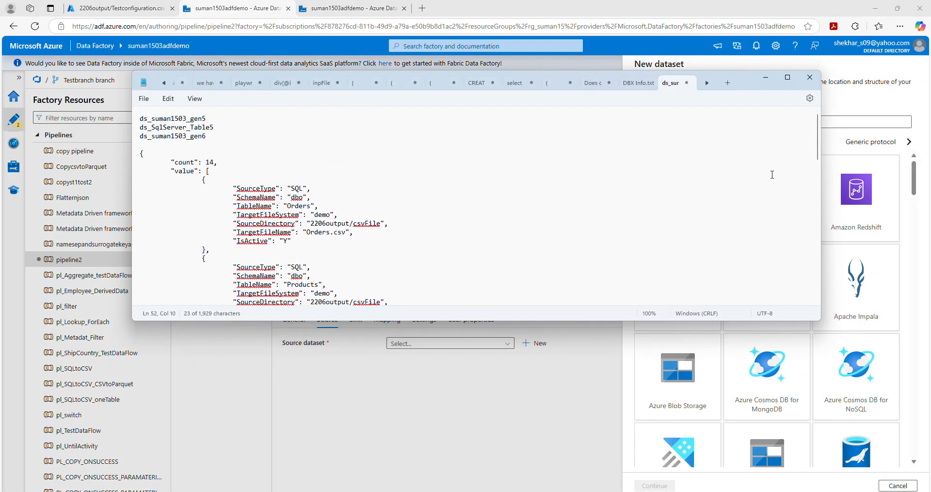
drag(141, 128, 215, 126)
key(ctrl+c)
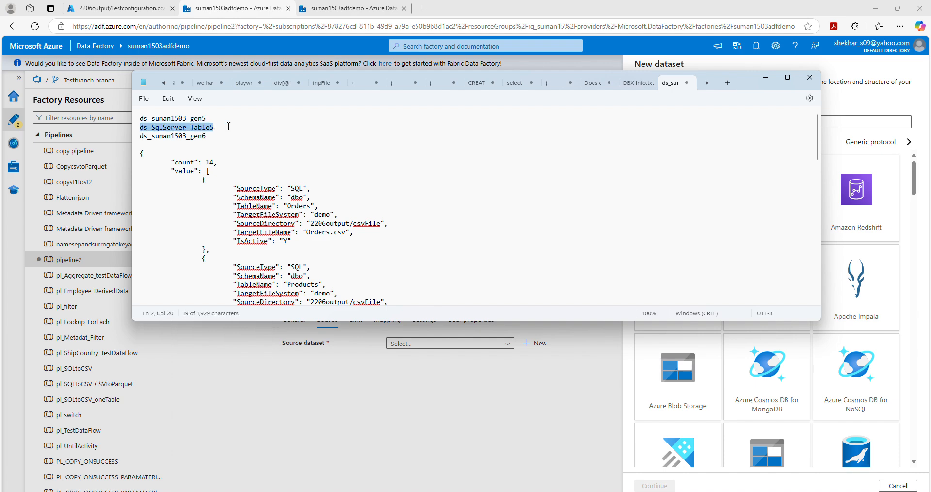
click(766, 77)
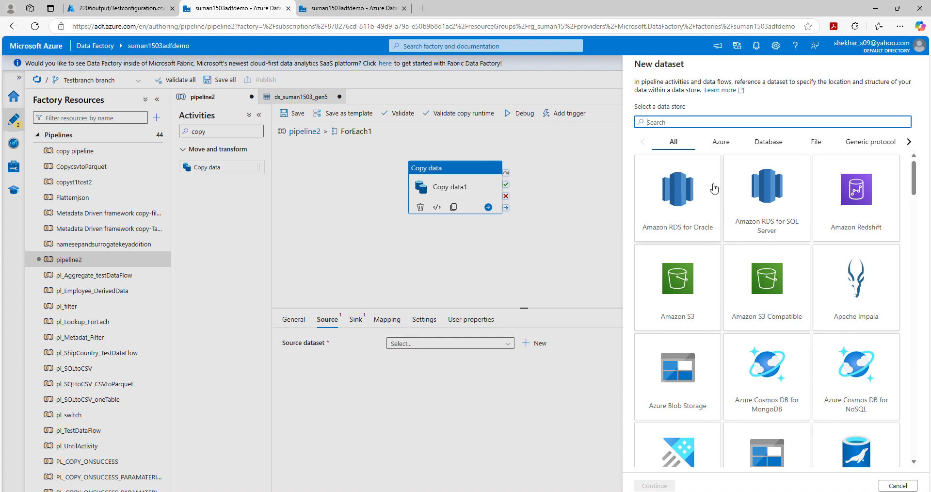
Search the data stores for sql and choose SQL server as the new dataset's data store.
scroll(848, 275, down, 3)
scroll(848, 275, up, 3)
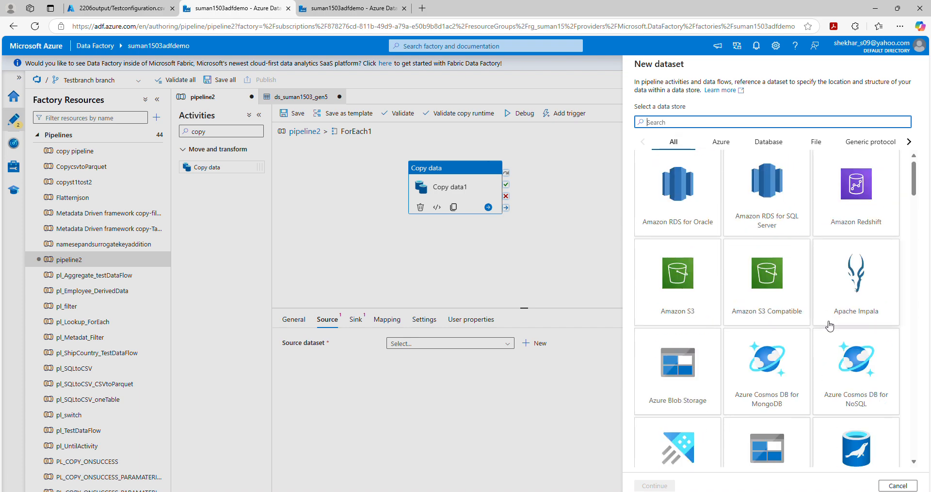
text(sql)
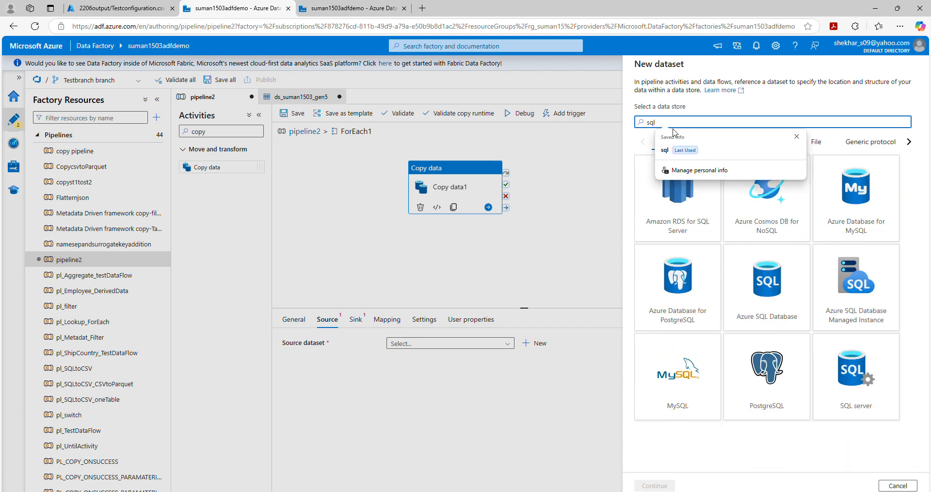
click(844, 359)
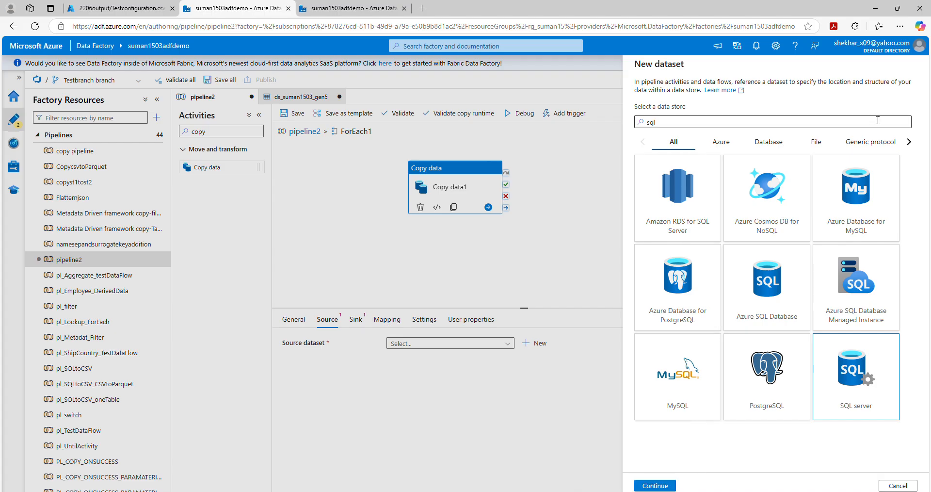
click(656, 485)
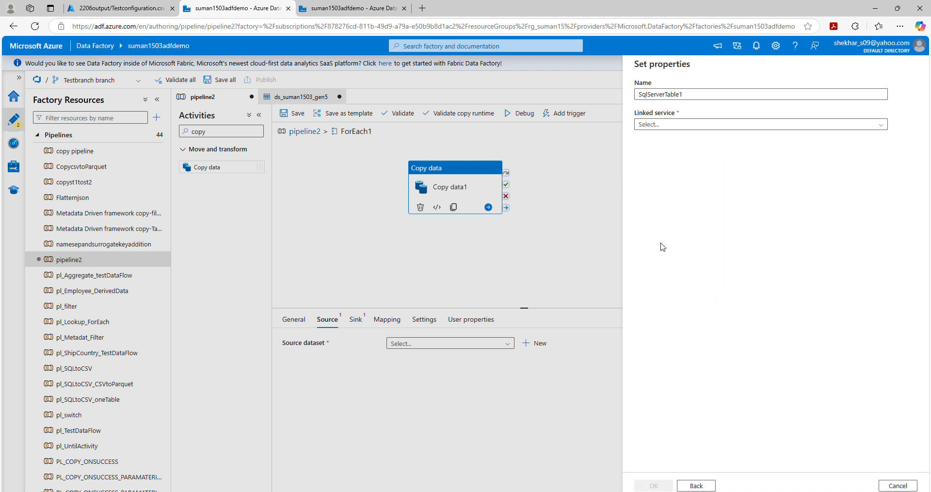
Name the dataset ds_SqlServer_Table6, assign the linked service ls_SqlServer, and create it without choosing a table.
click(681, 126)
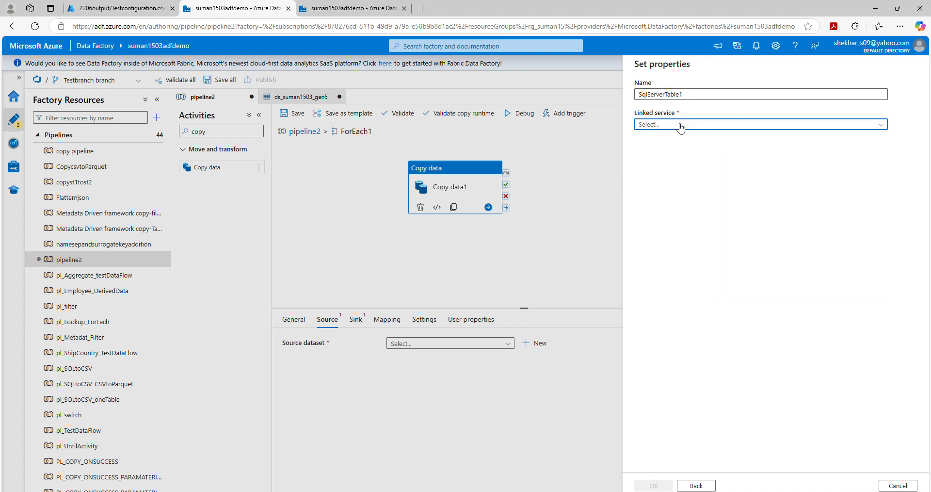
click(696, 94)
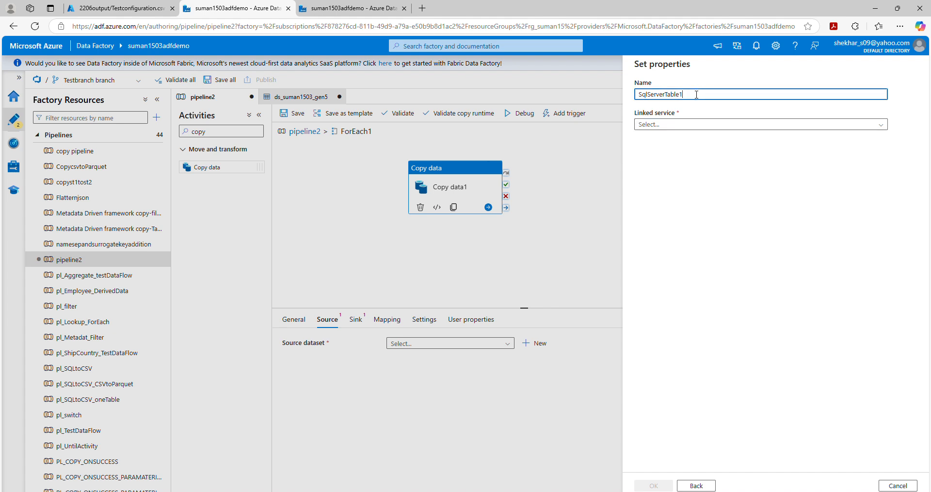
key(ctrl+a)
key(ctrl+v)
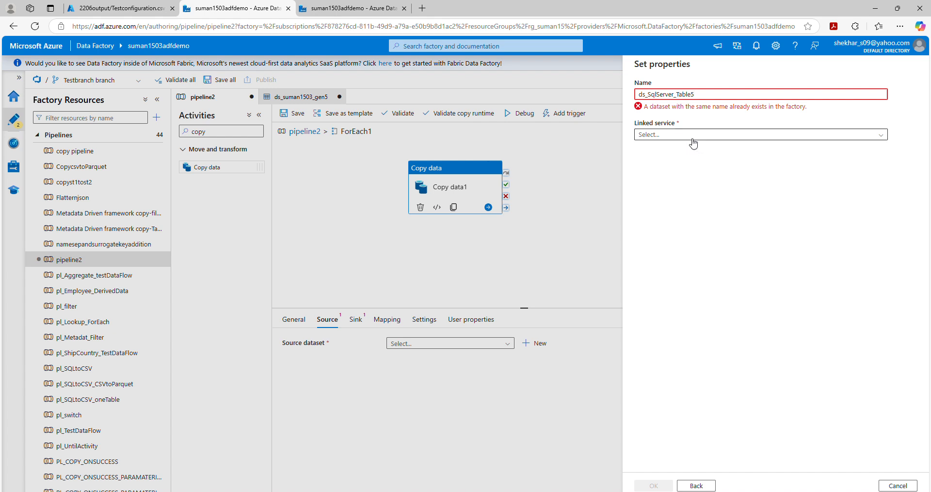
text(6)
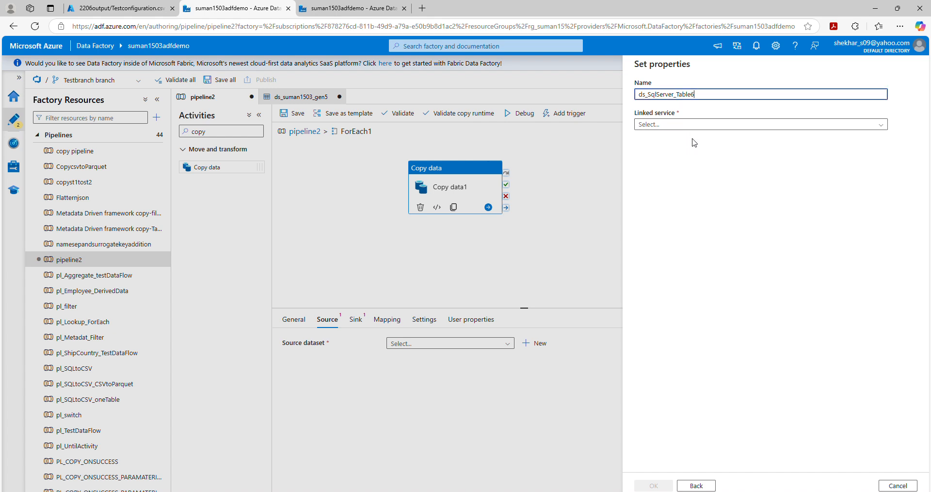
click(713, 124)
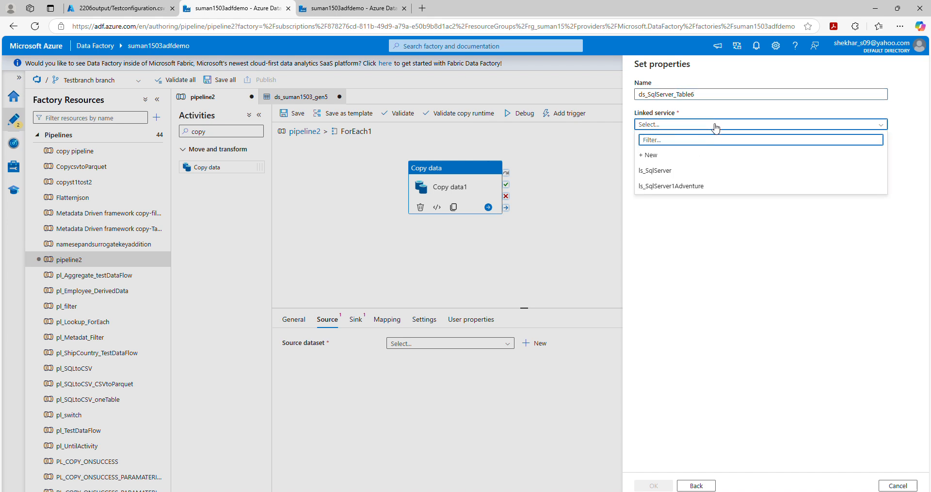
click(669, 175)
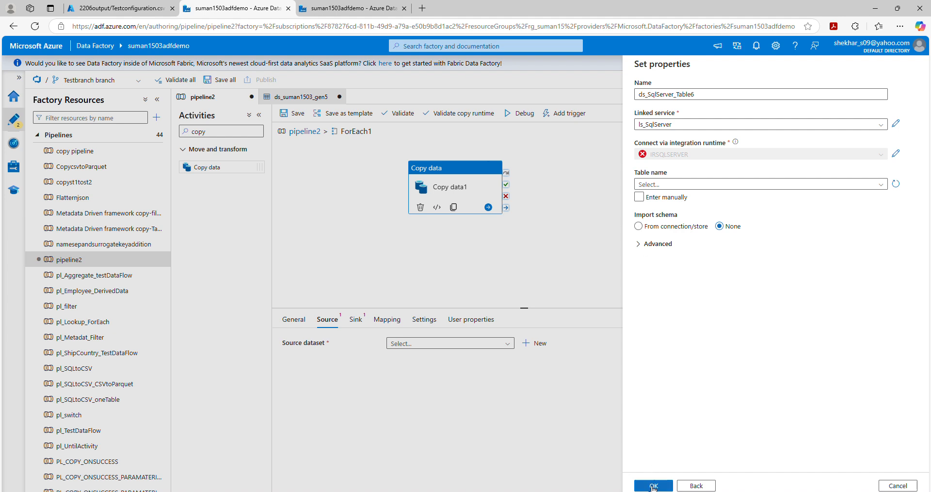
click(653, 487)
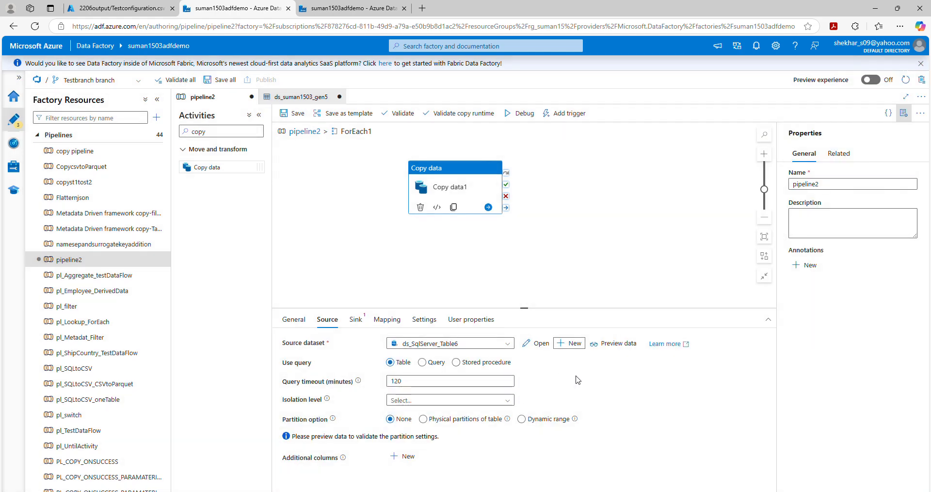
Open the ds_SqlServer_Table6 dataset and enable manual entry of its schema and table names.
click(542, 344)
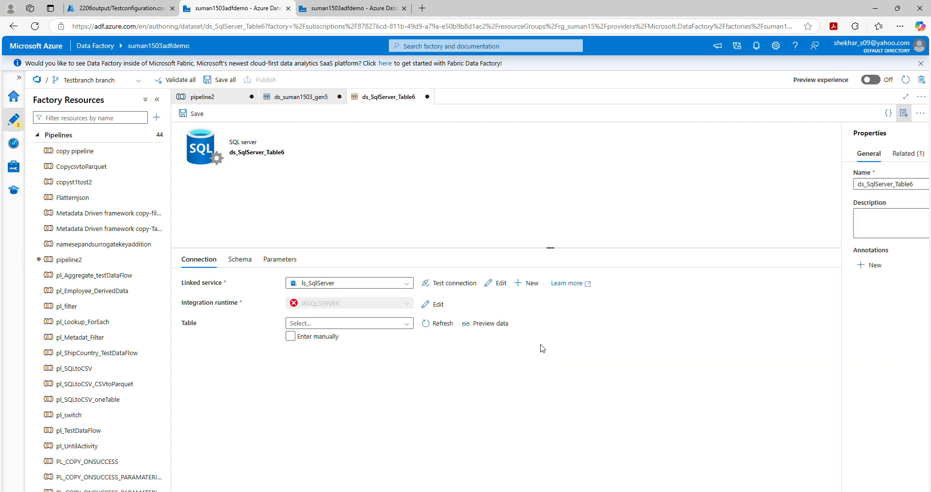
click(290, 335)
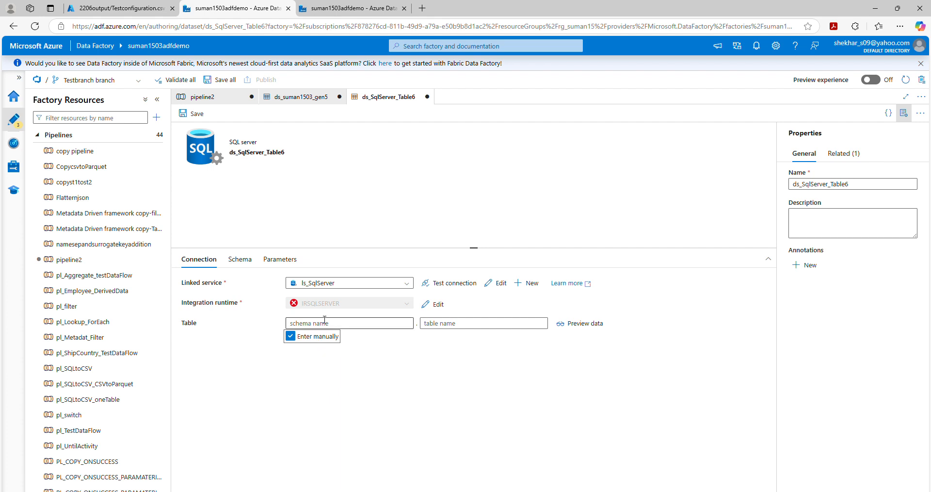
click(280, 262)
click(189, 286)
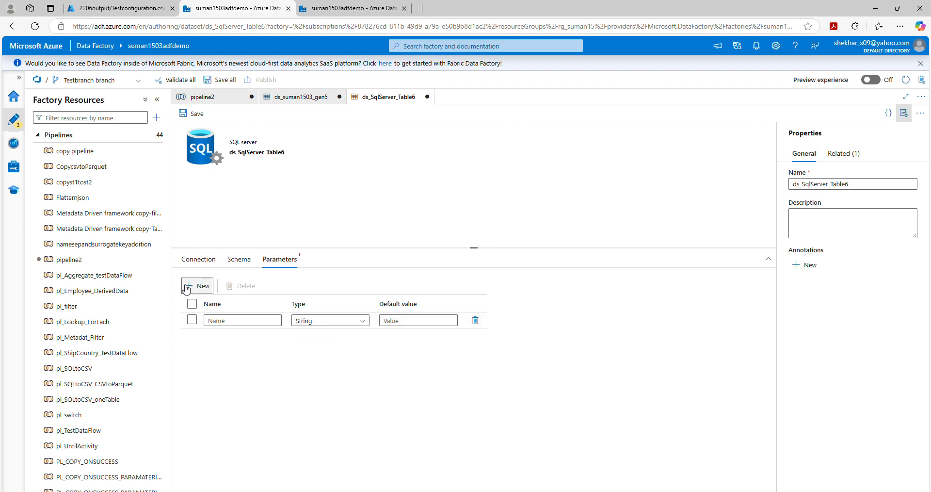
click(189, 285)
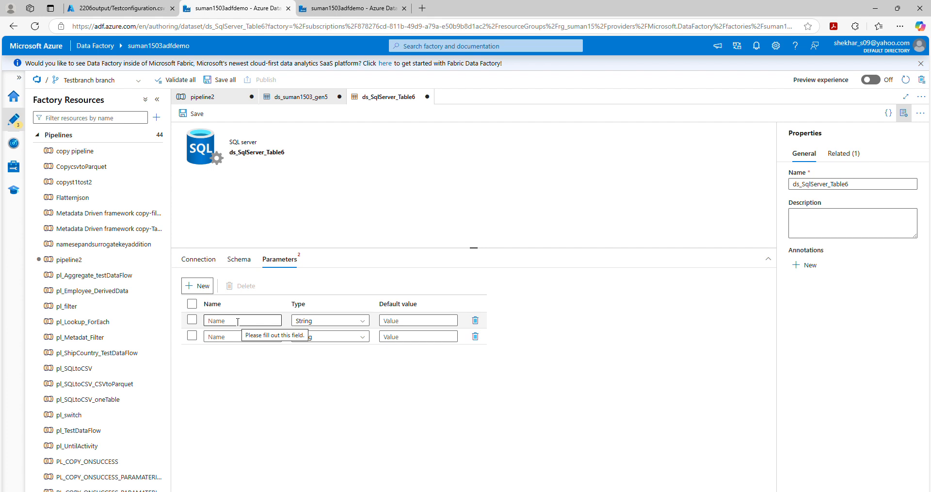
click(230, 321)
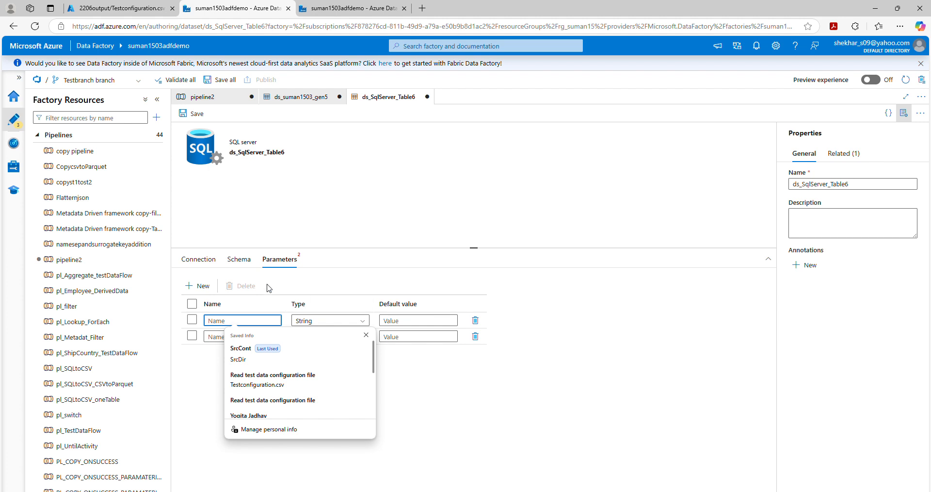
click(475, 336)
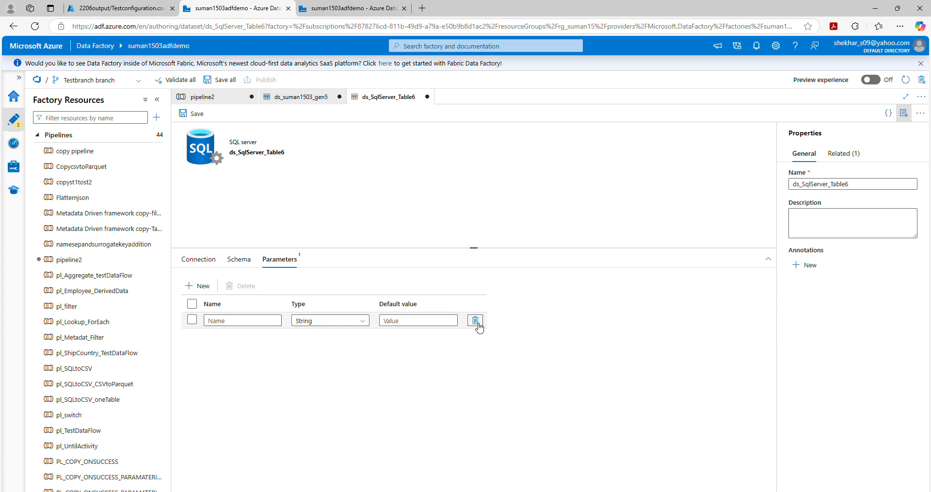
click(475, 320)
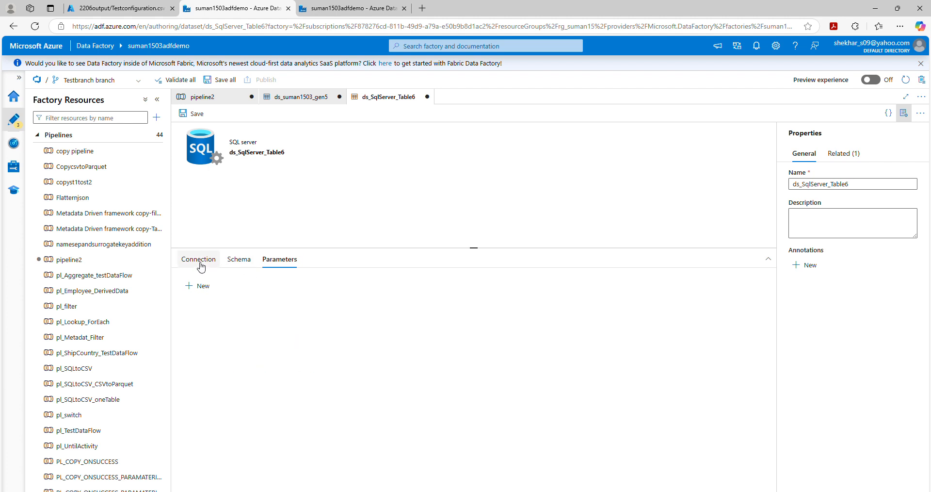
click(200, 260)
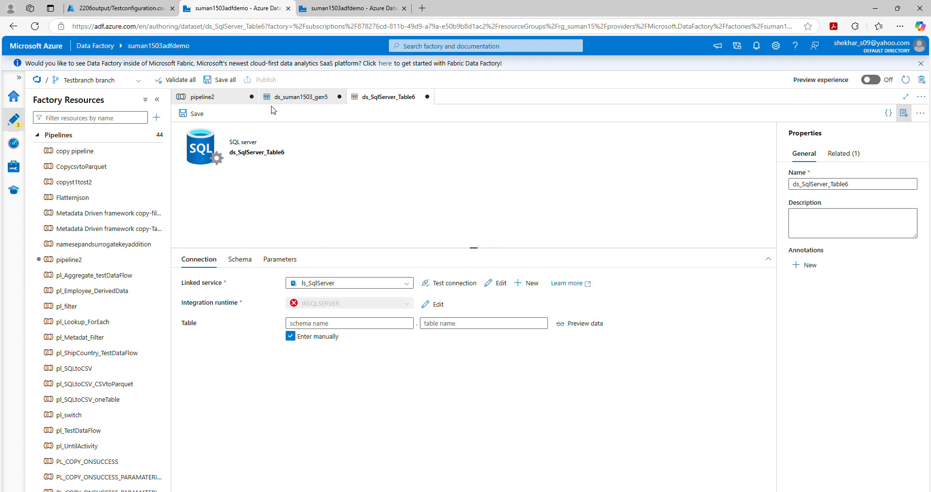
Add two string parameters named SchemaName and TableName to the ds_SqlServer_Table6 dataset.
click(297, 96)
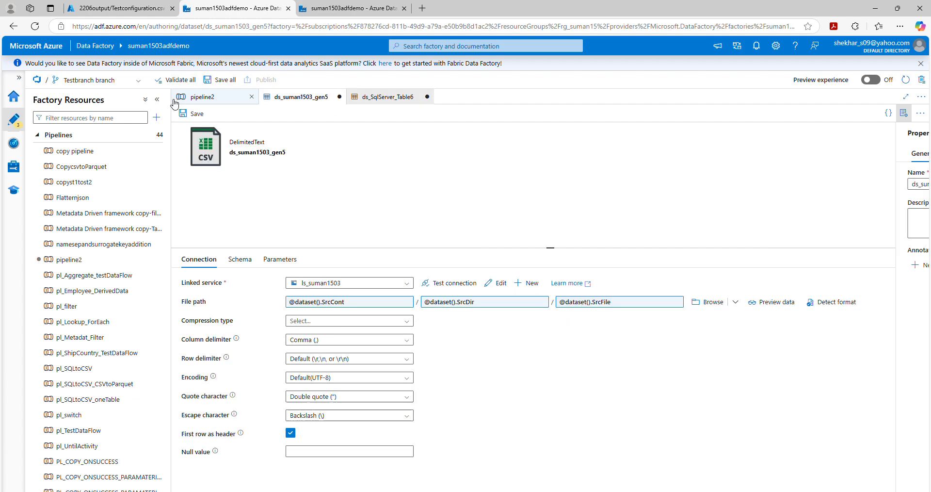
click(213, 97)
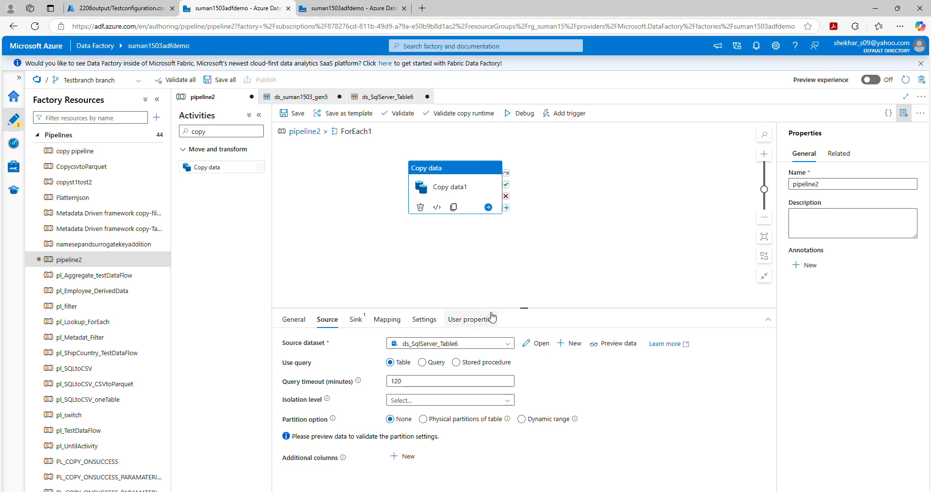
click(538, 345)
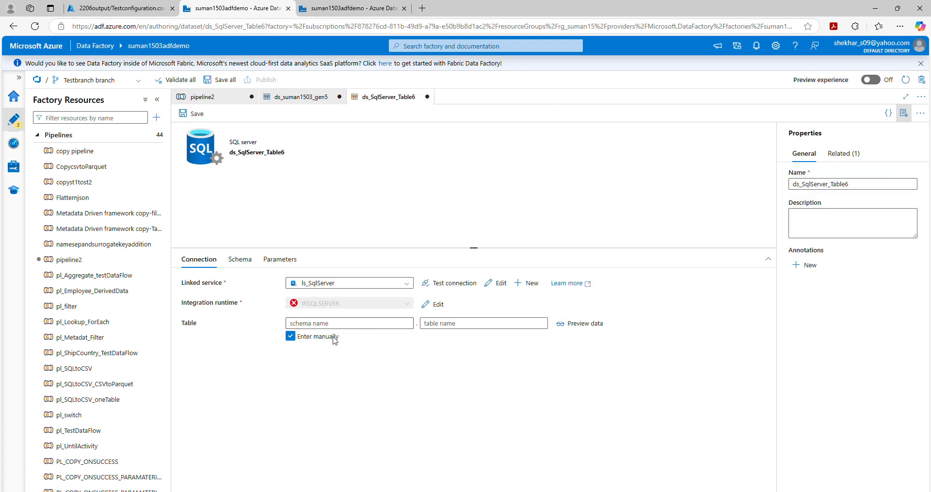
click(279, 260)
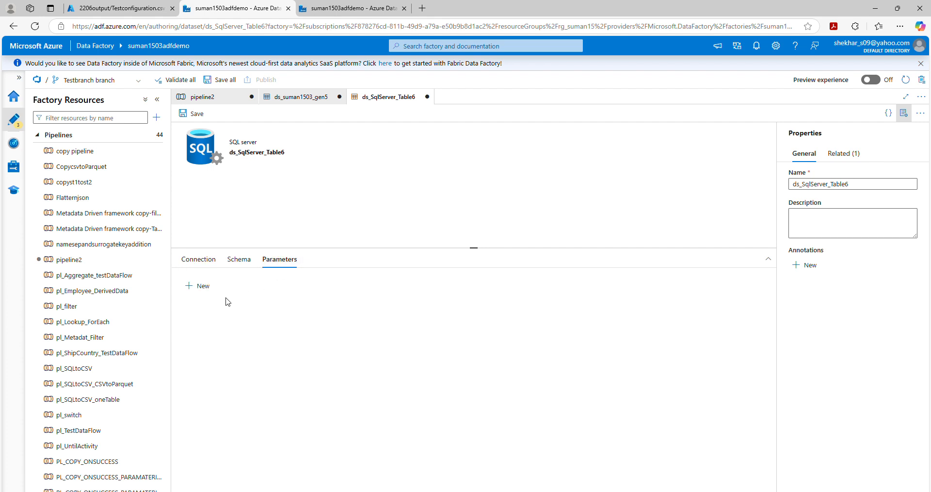
click(191, 288)
click(190, 287)
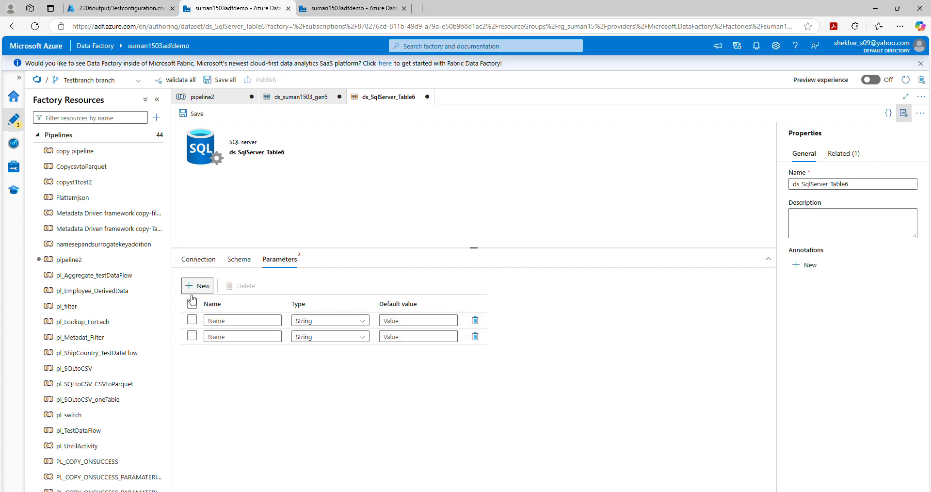
click(226, 320)
text(Sce)
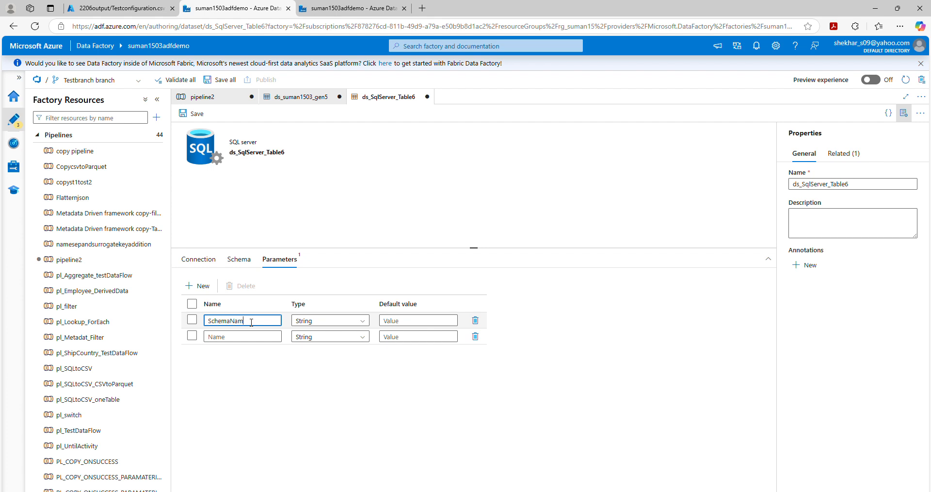
click(244, 333)
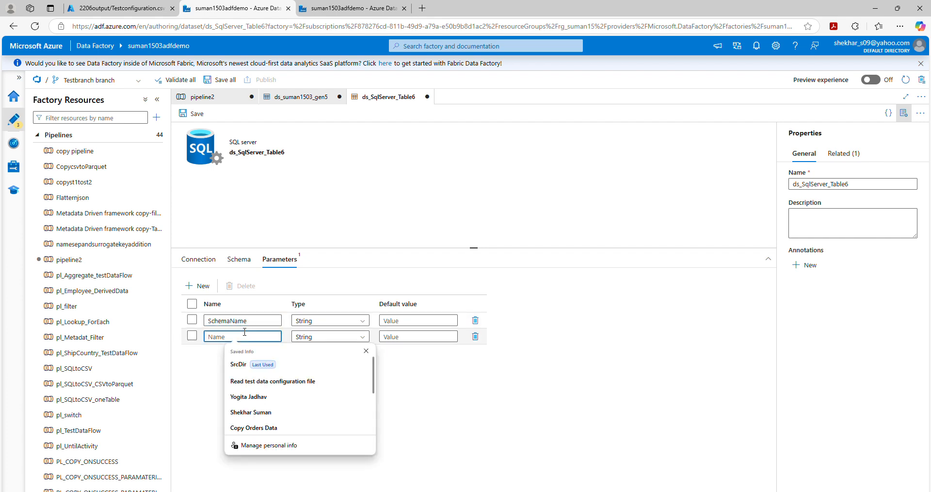
text(TableName)
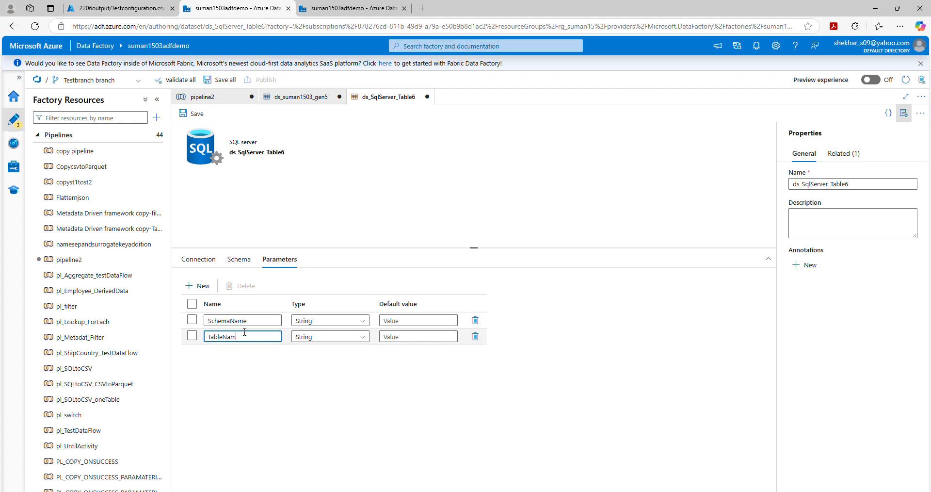
click(199, 259)
click(339, 324)
click(325, 335)
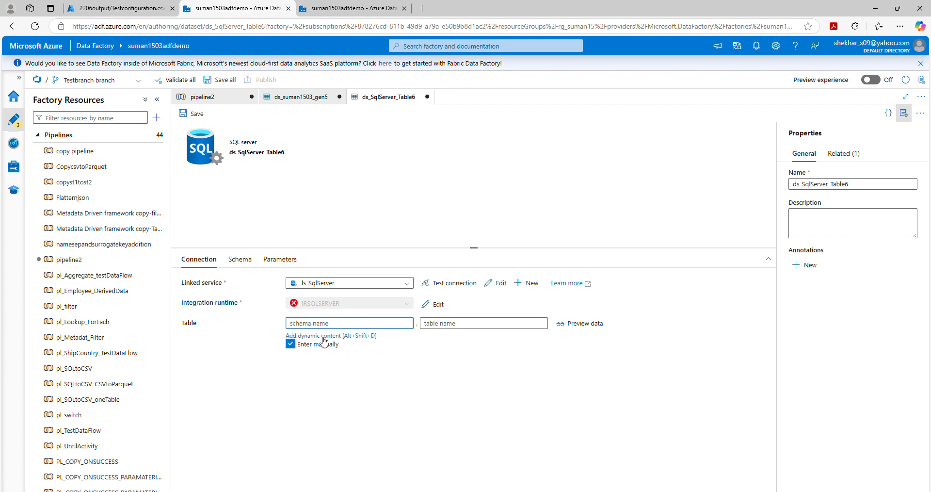
click(666, 254)
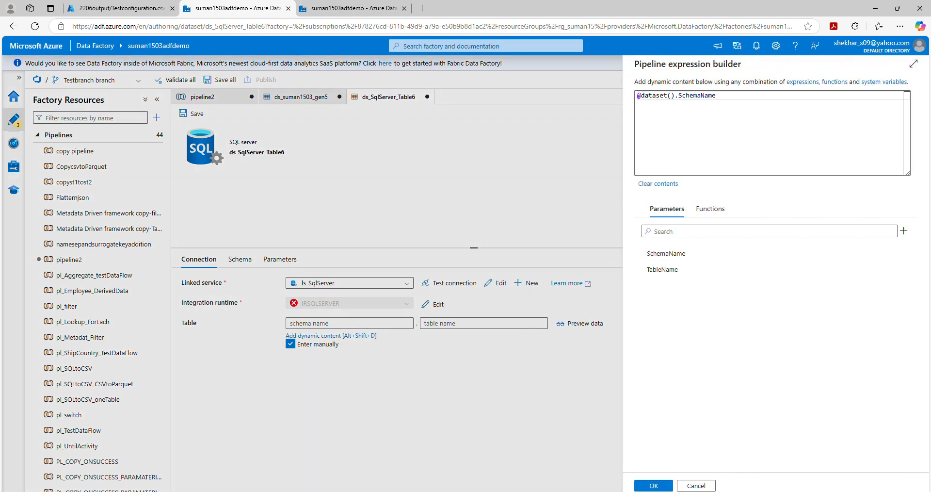
click(654, 486)
click(458, 323)
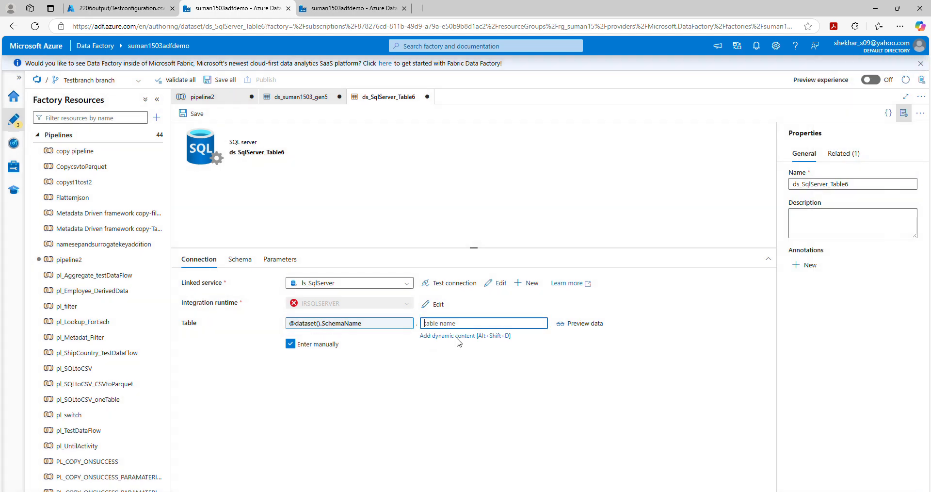
click(458, 336)
click(663, 269)
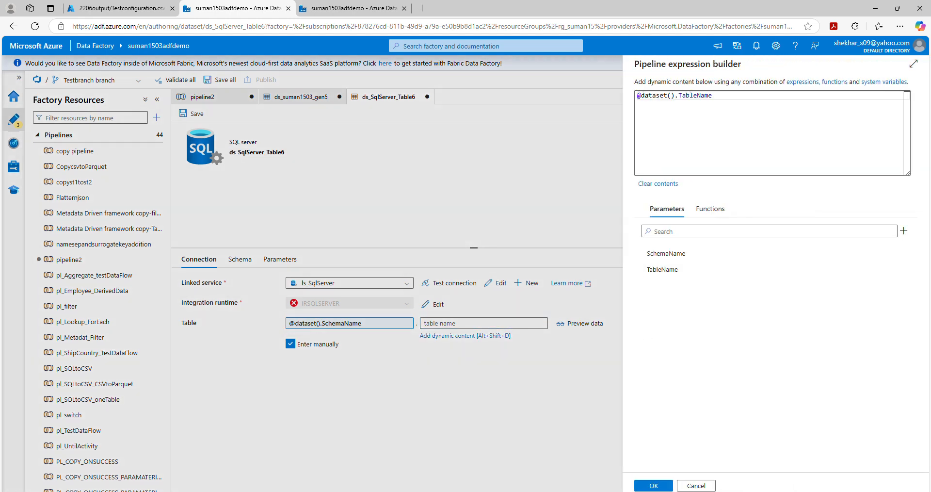
click(653, 485)
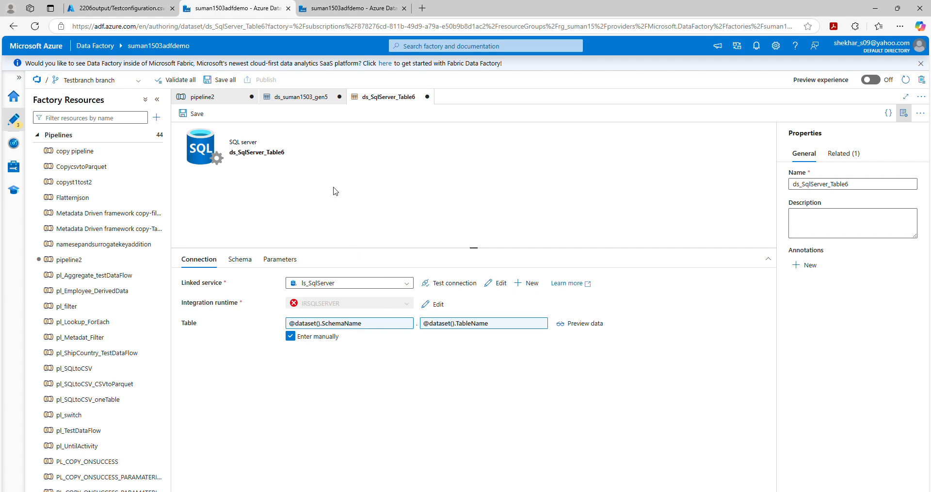
Return to pipeline2 and reselect ds_SqlServer_Table6 as Copy data1's source dataset to load its parameters.
click(214, 98)
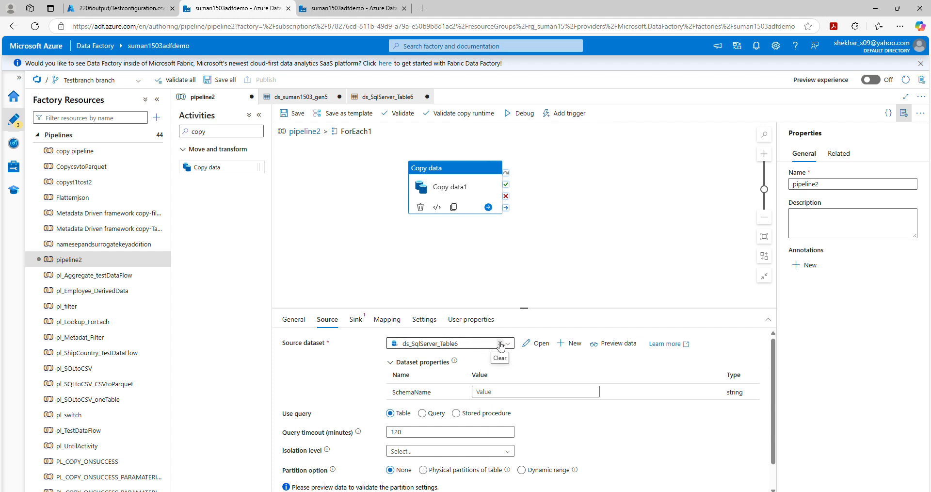
click(501, 344)
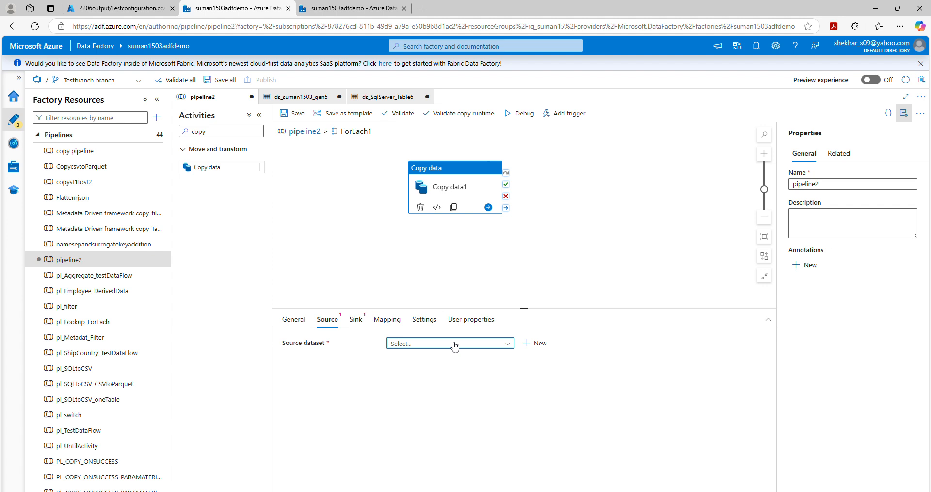
click(455, 345)
text(ds_SqlServer_Table5)
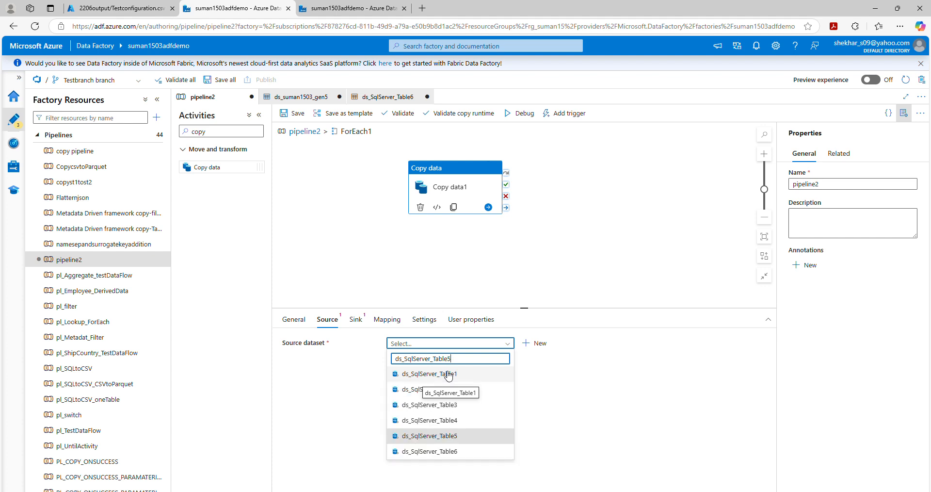
key(BackSpace)
text(6)
click(448, 374)
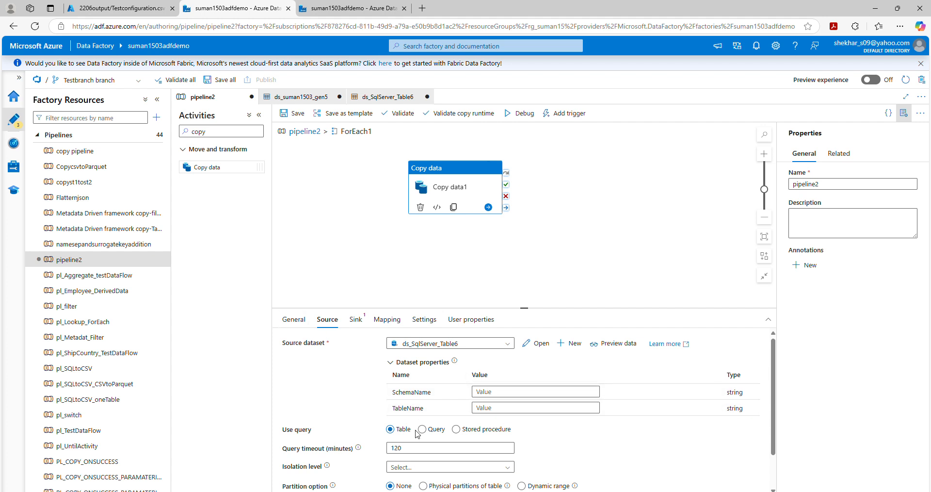
Start a dynamic expression for the source's SchemaName property, review the lookup output in Notepad, and insert the ForEach1 current item.
click(510, 389)
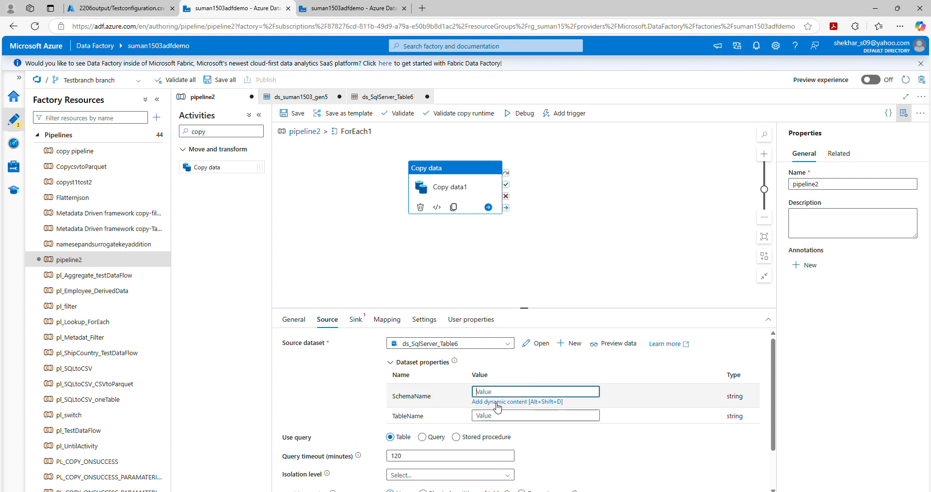
click(497, 402)
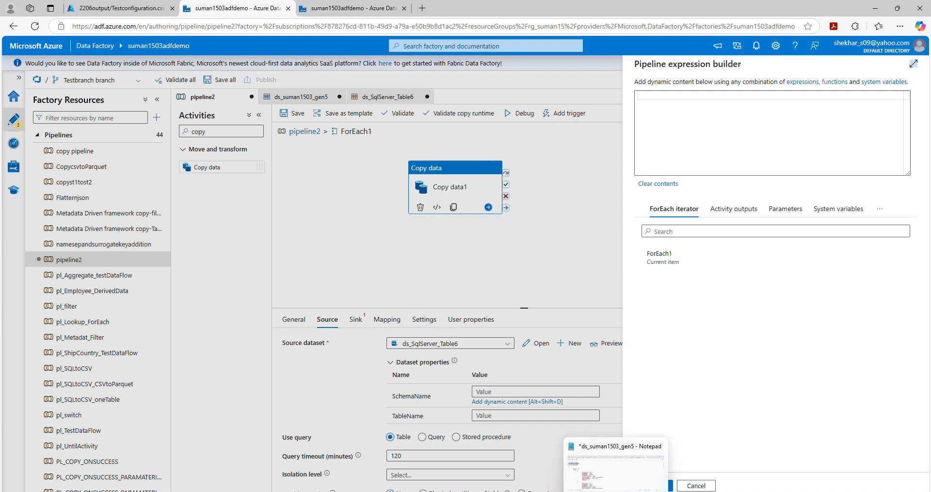
click(616, 491)
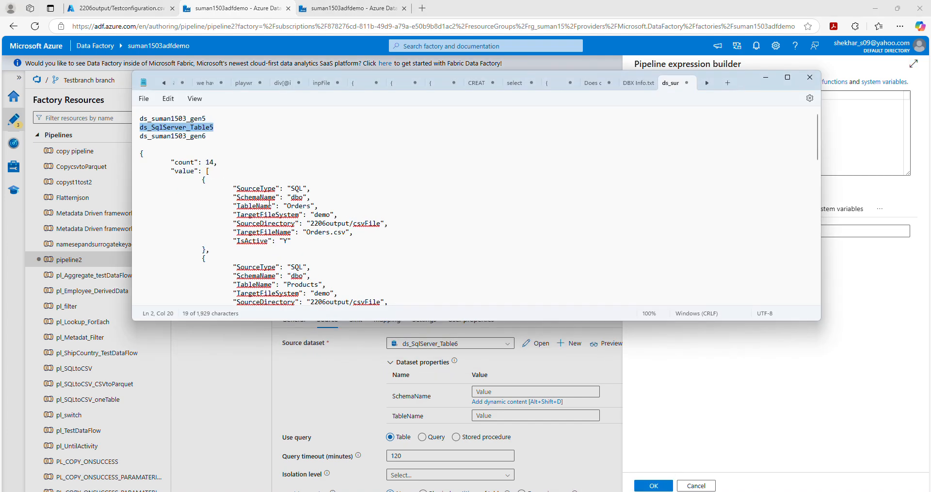
drag(172, 171, 330, 233)
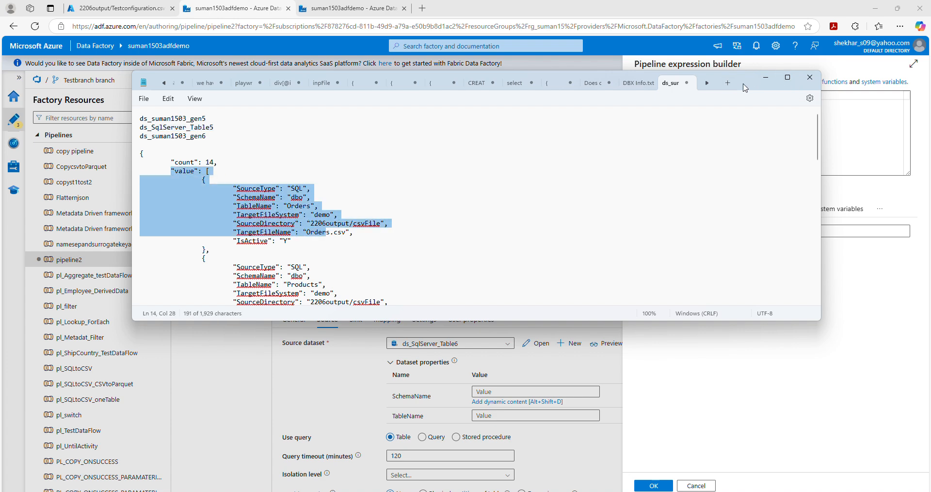
drag(752, 82, 586, 46)
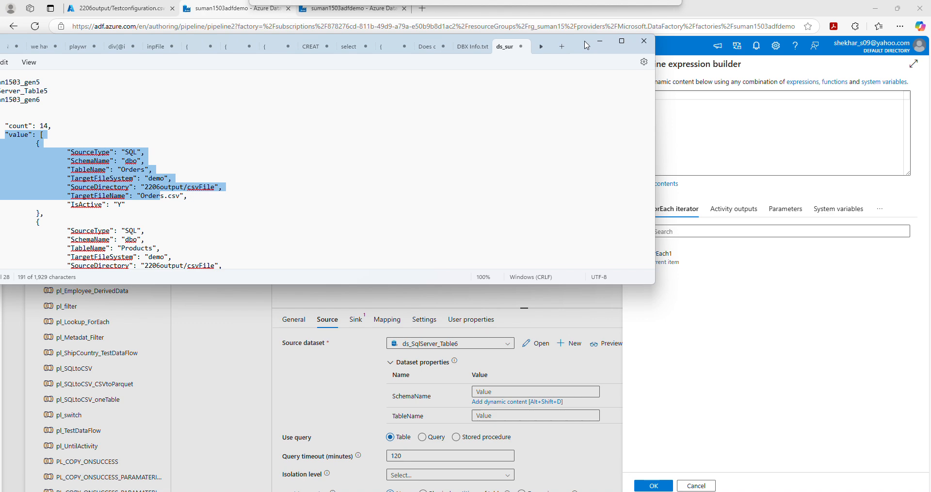
click(600, 41)
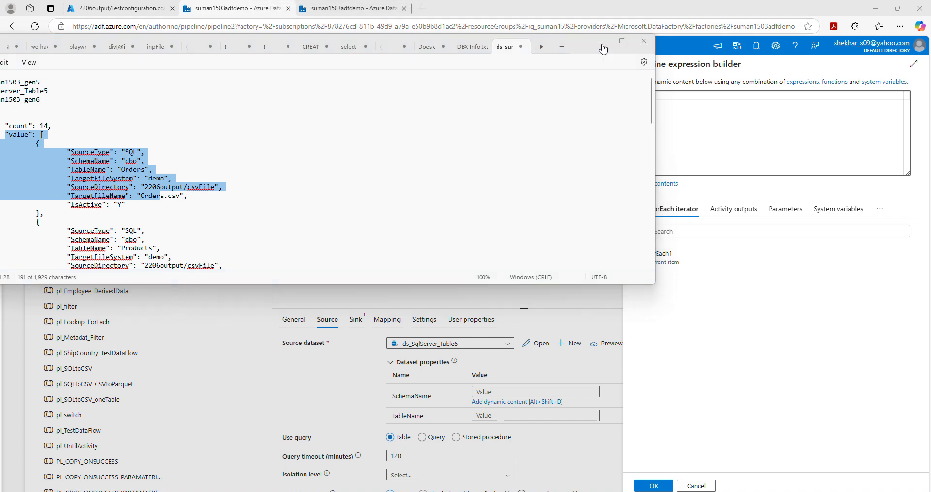
click(661, 262)
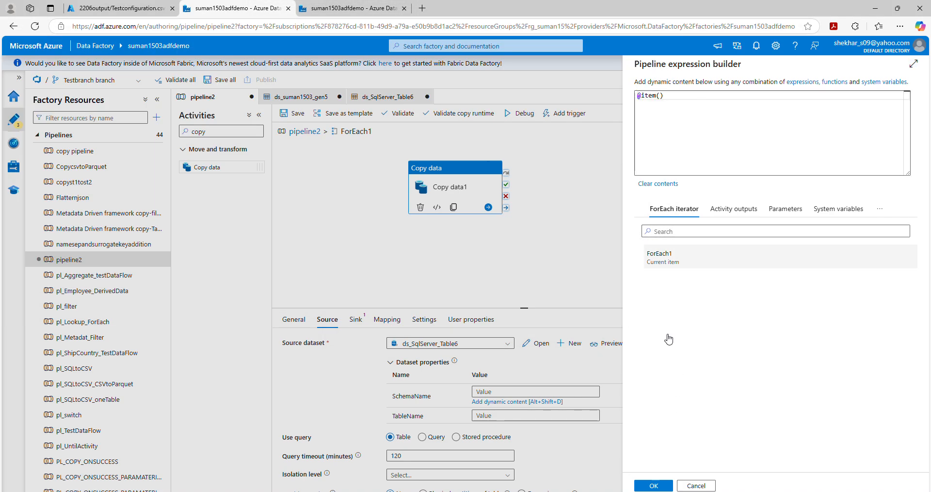
key(alt+Tab)
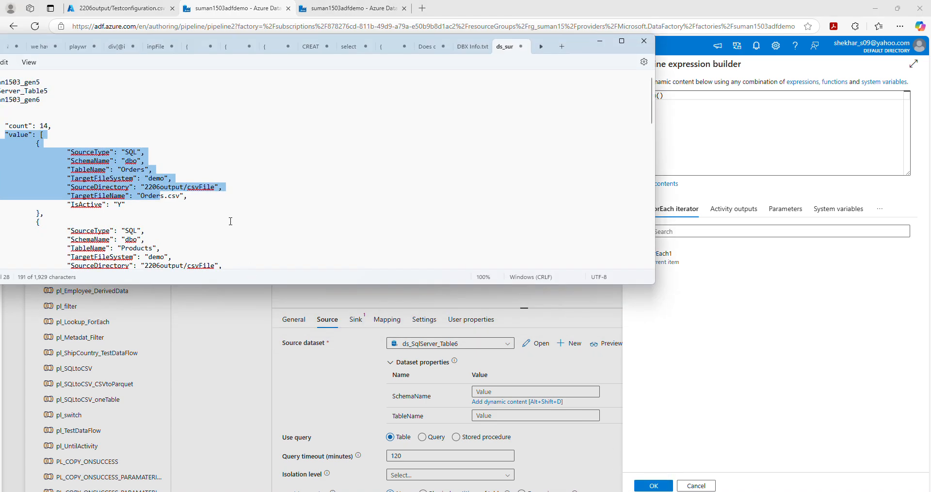
click(77, 170)
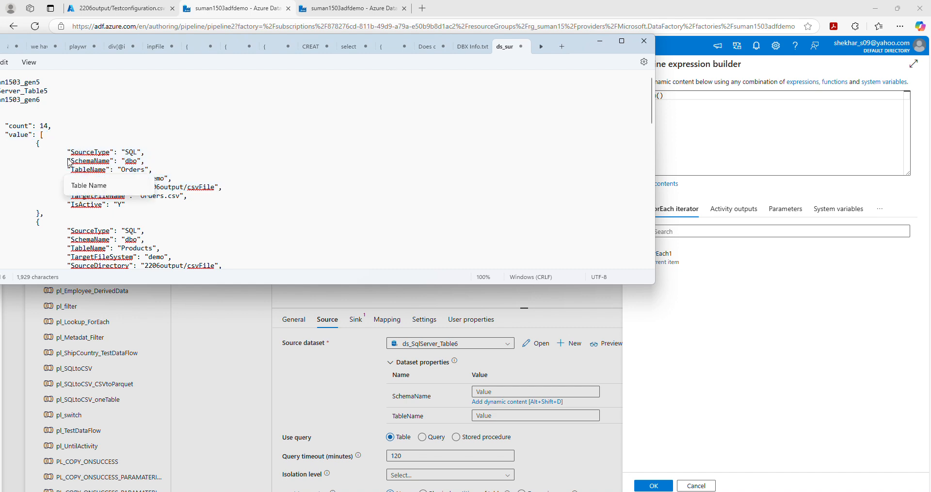
drag(69, 161, 111, 165)
key(ctrl+c)
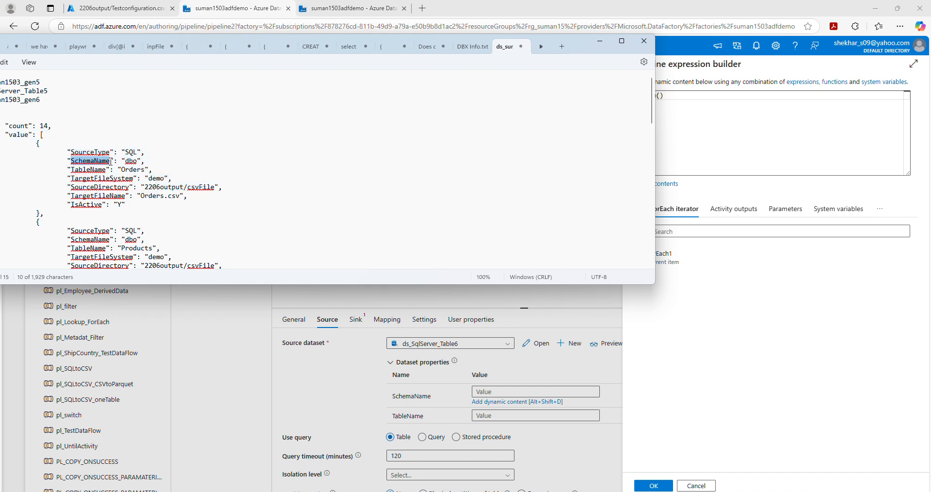
click(600, 42)
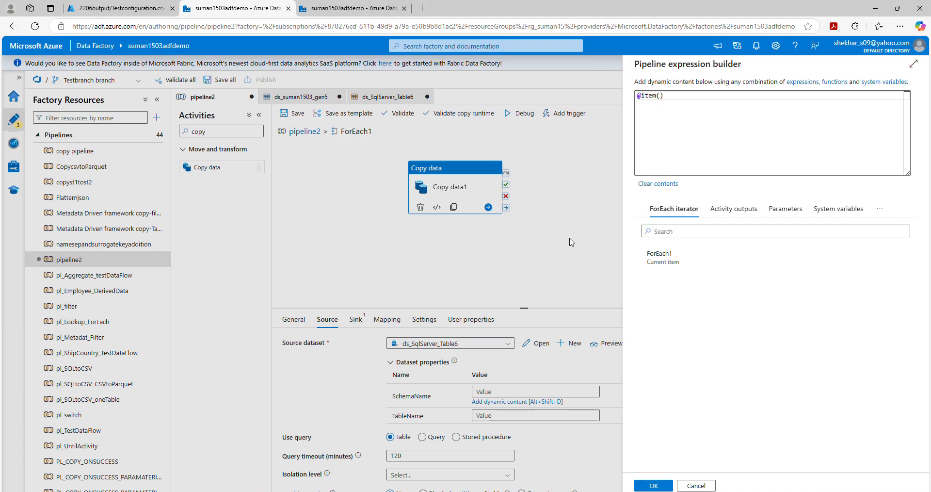
click(677, 97)
text(.)
key(ctrl+v)
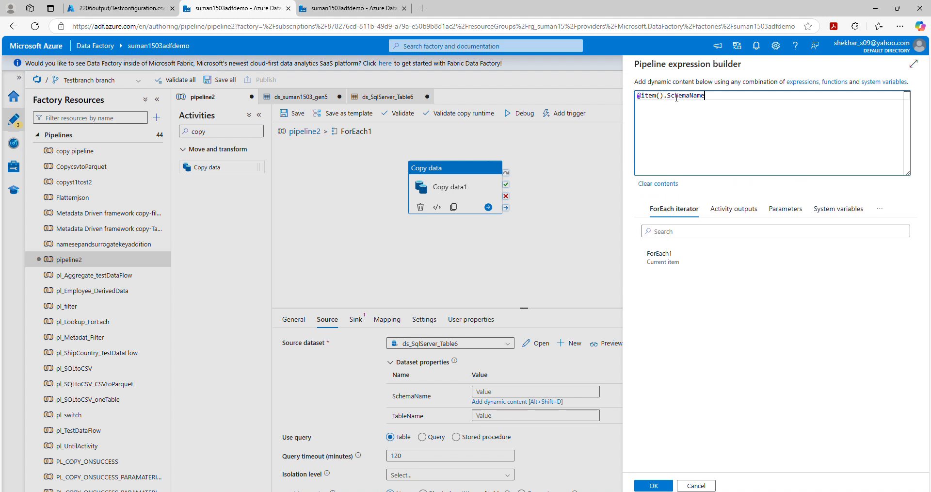
click(656, 487)
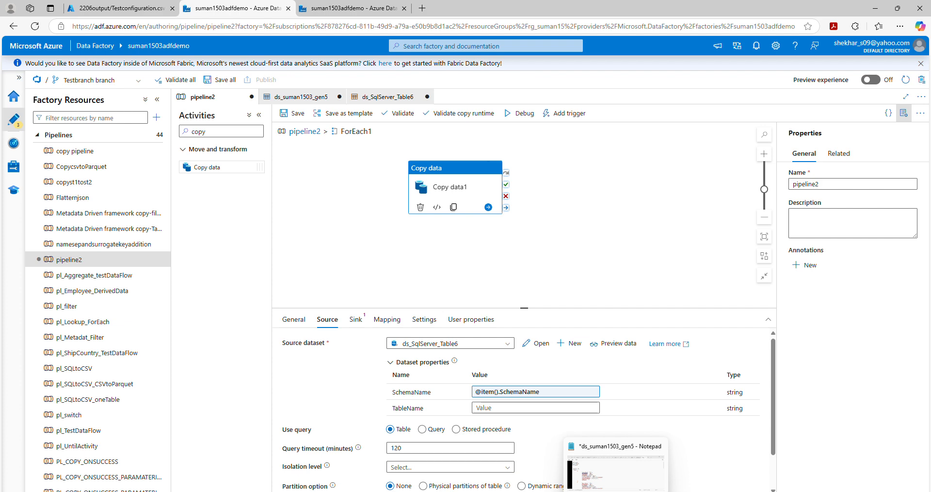
Review the first record of the lookup output in Notepad and copy its TableName key.
click(617, 491)
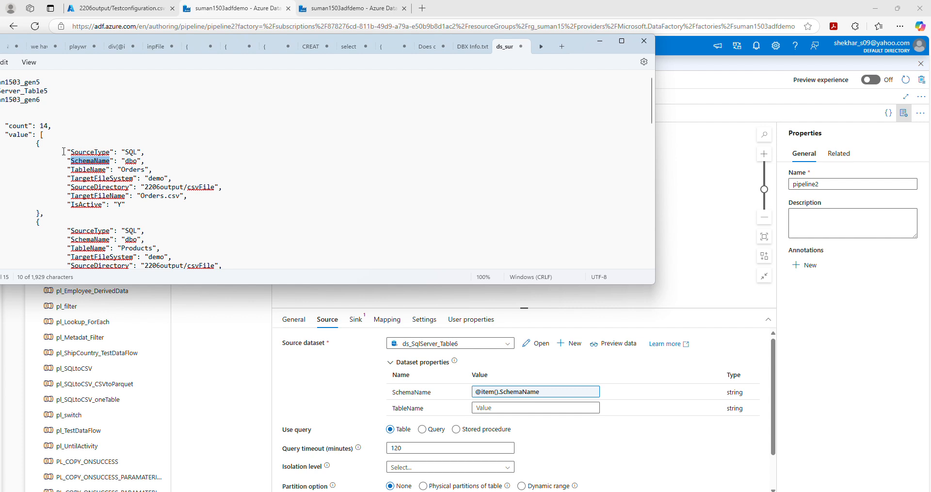
drag(67, 152, 143, 209)
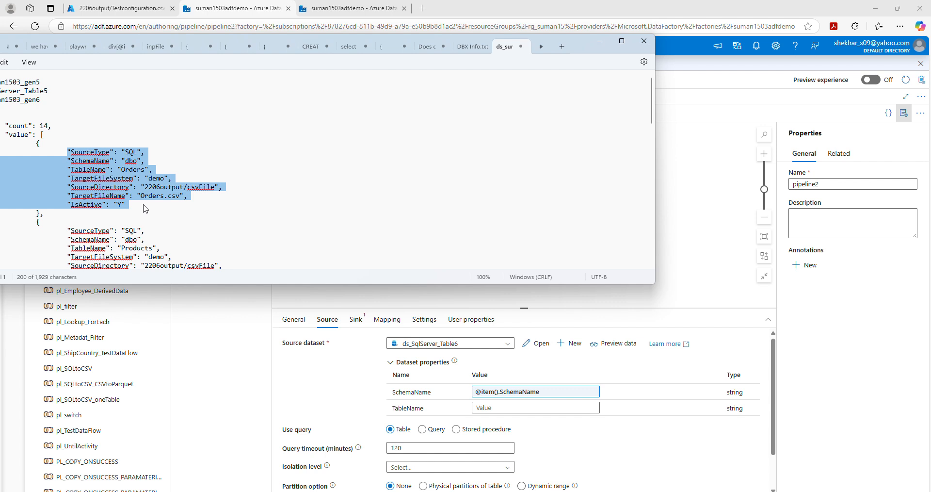
click(88, 162)
click(228, 154)
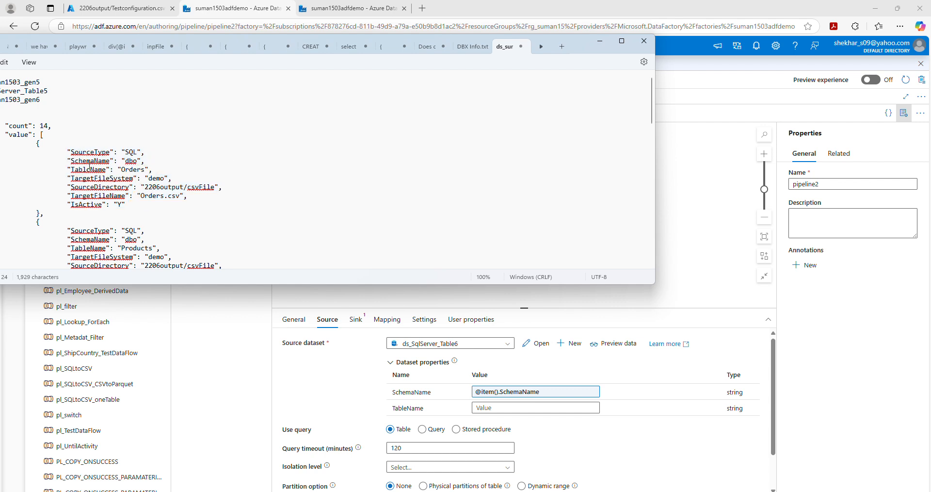
drag(71, 169, 108, 173)
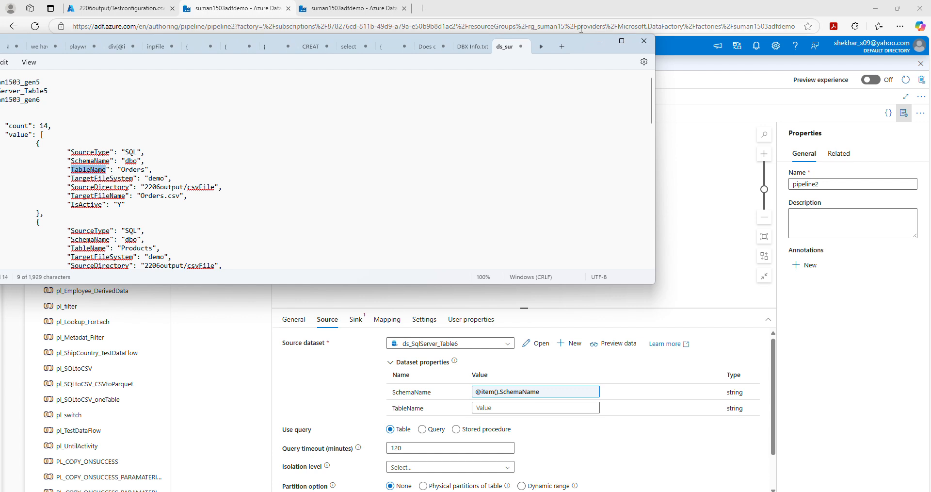
click(600, 40)
click(495, 411)
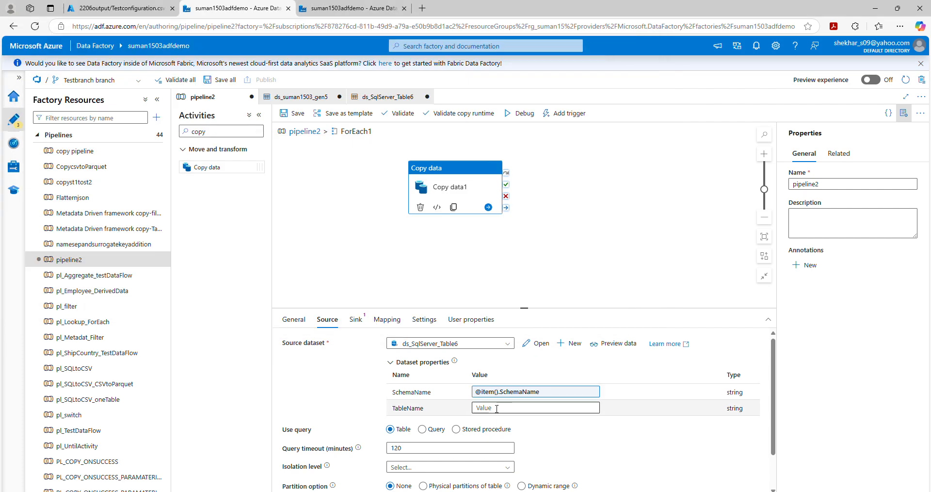
click(493, 418)
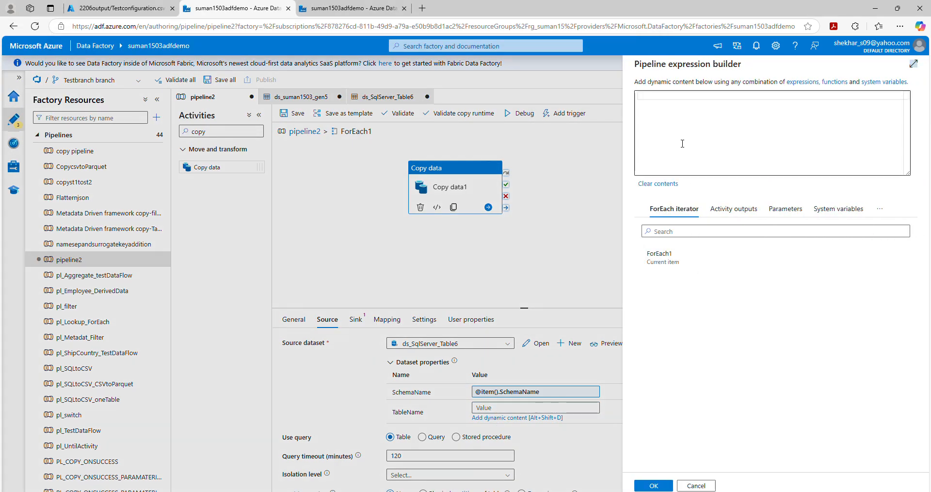
click(659, 266)
text(.)
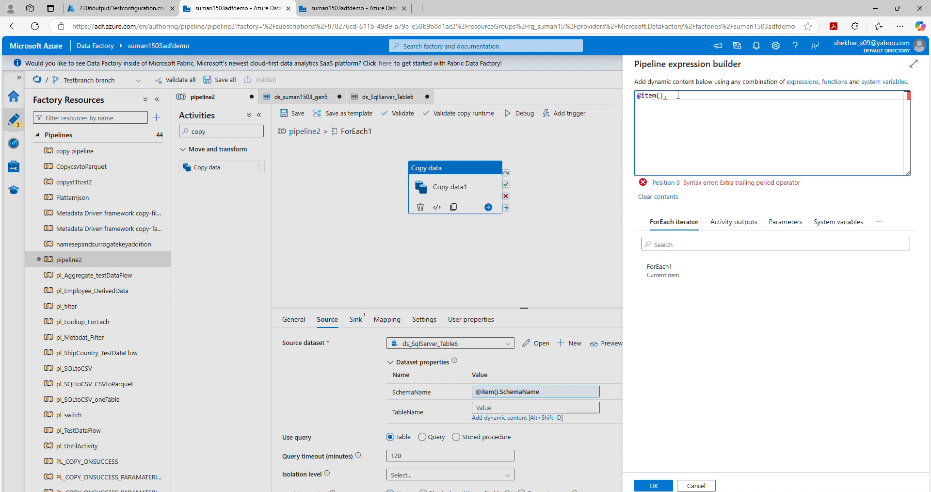
text(TableName)
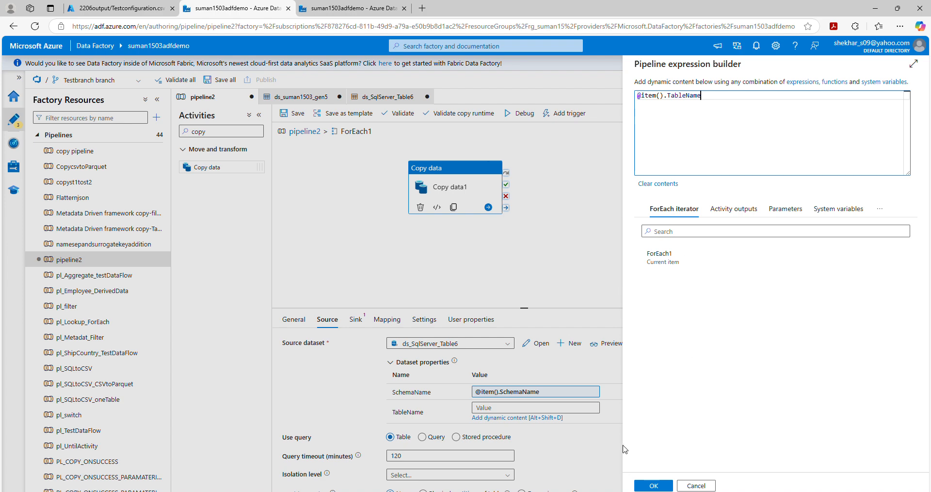
click(653, 485)
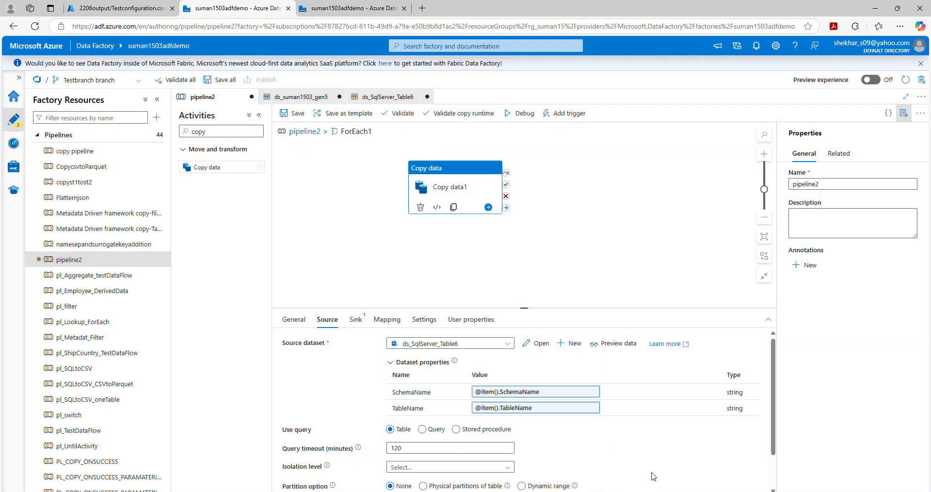
Show Copy data1's sink settings and copy the dataset name ds_suman1503_gen6 from the Notepad notes.
click(356, 323)
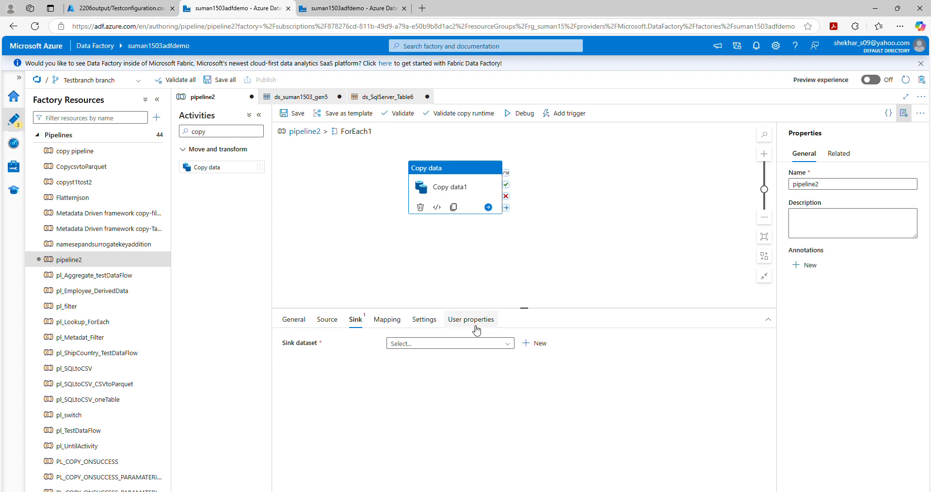
click(328, 323)
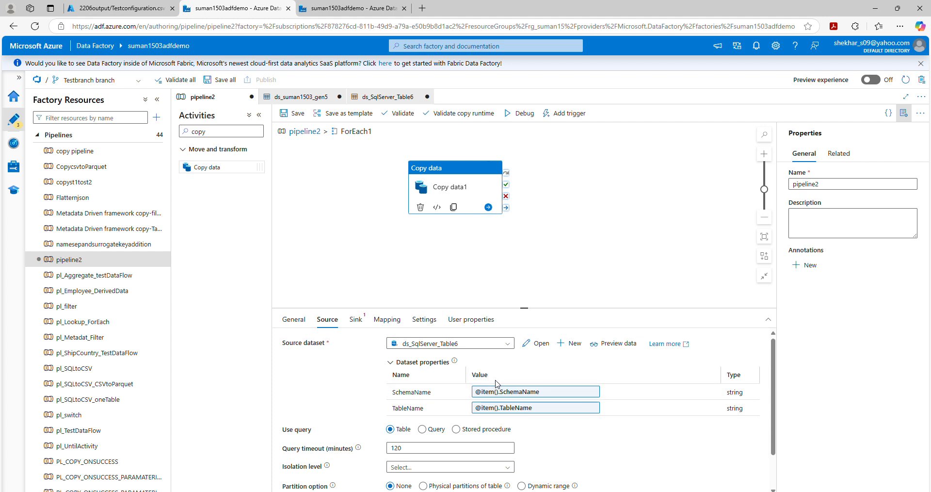
click(357, 321)
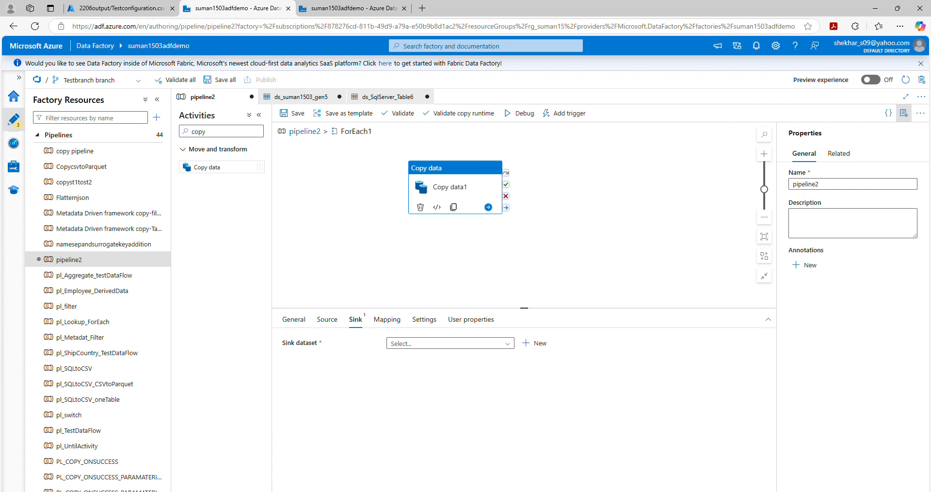
mouse_move(616, 491)
click(616, 471)
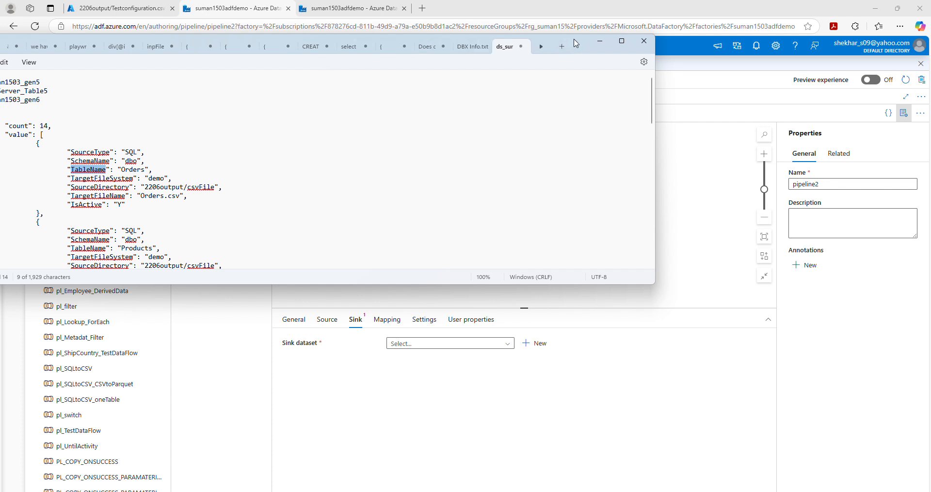
drag(575, 44, 633, 60)
drag(100, 117, 17, 122)
key(ctrl+c)
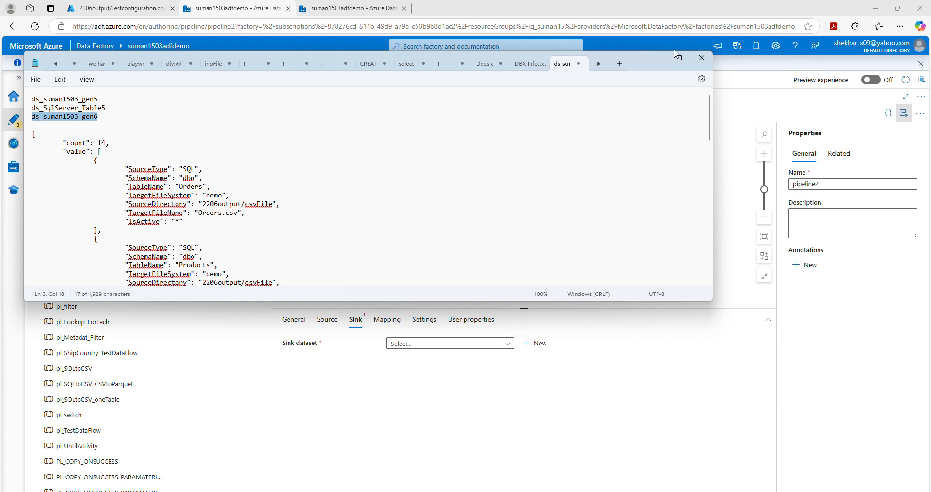
click(658, 58)
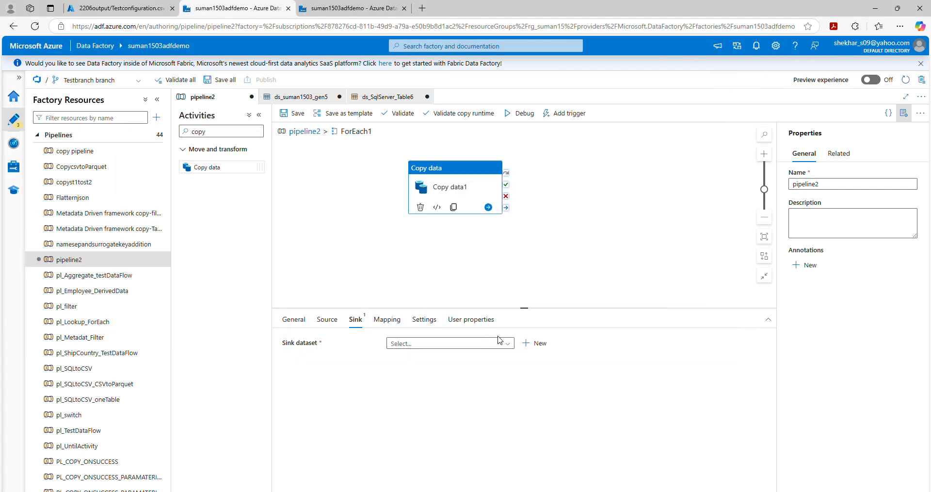
Start a new sink dataset on Azure Data Lake Storage Gen2 with the DelimitedText format.
click(537, 344)
scroll(790, 358, down, 5)
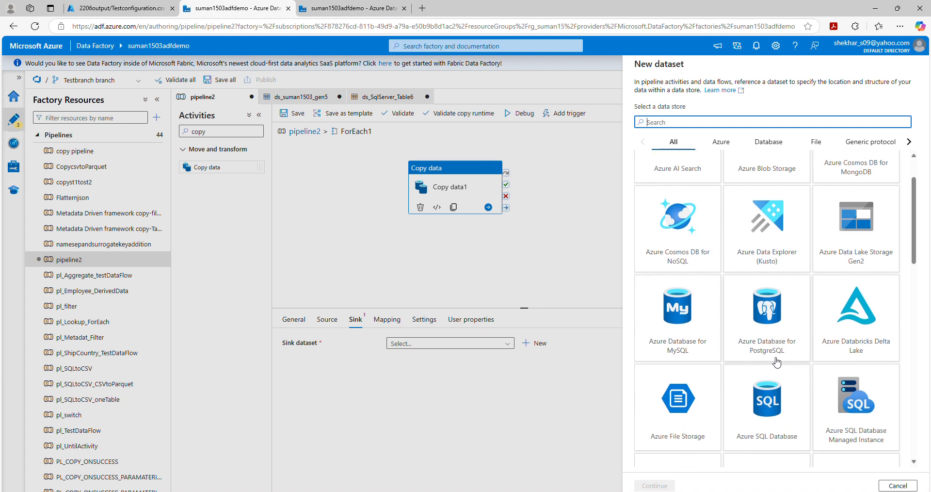
scroll(776, 364, up, 5)
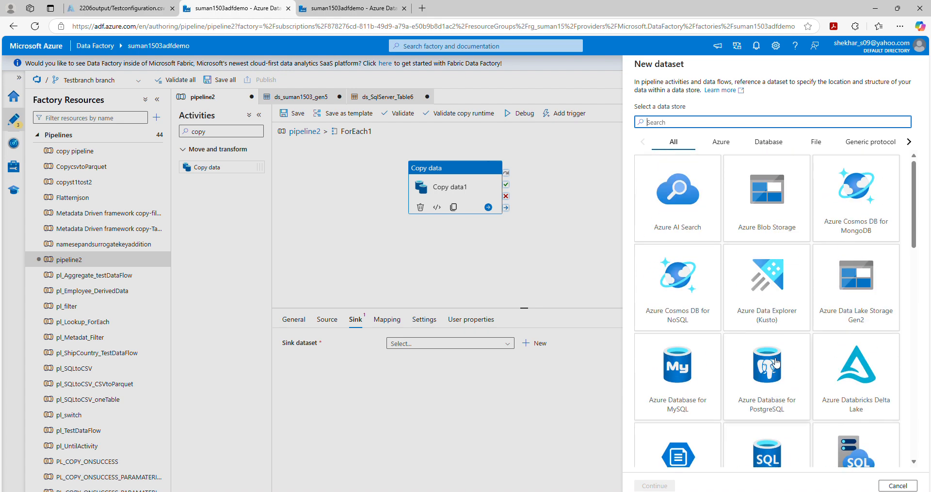
click(858, 284)
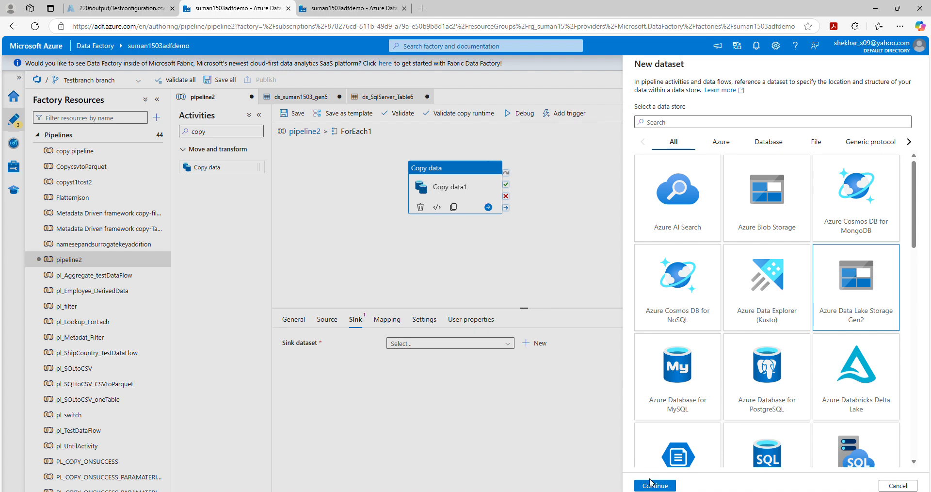
click(653, 485)
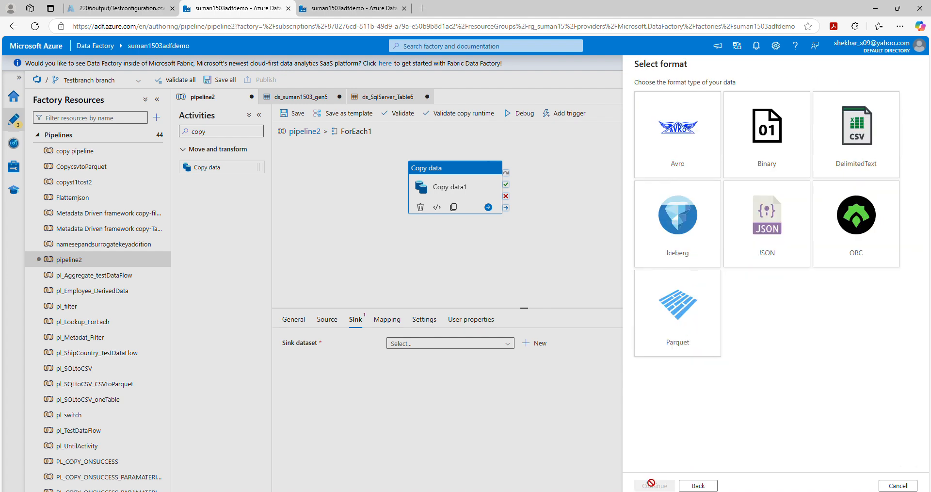
click(859, 138)
click(655, 485)
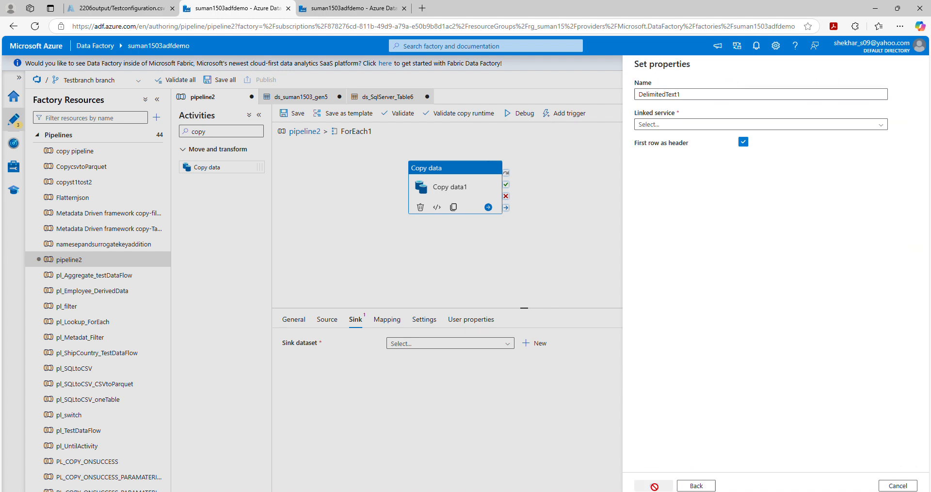
Name the sink dataset ds_suman1503_gen6, assign the linked service ls_suman1503, and create it without a file path.
key(ctrl+a)
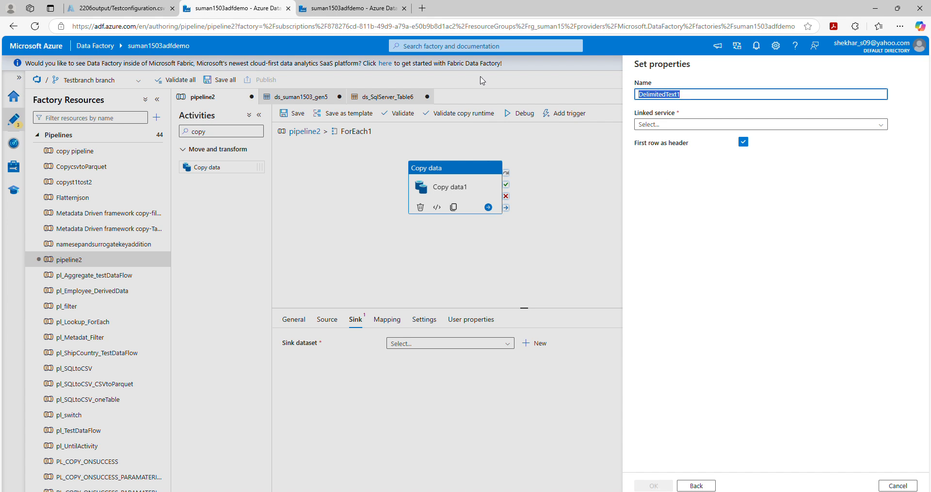
key(ctrl+v)
click(731, 124)
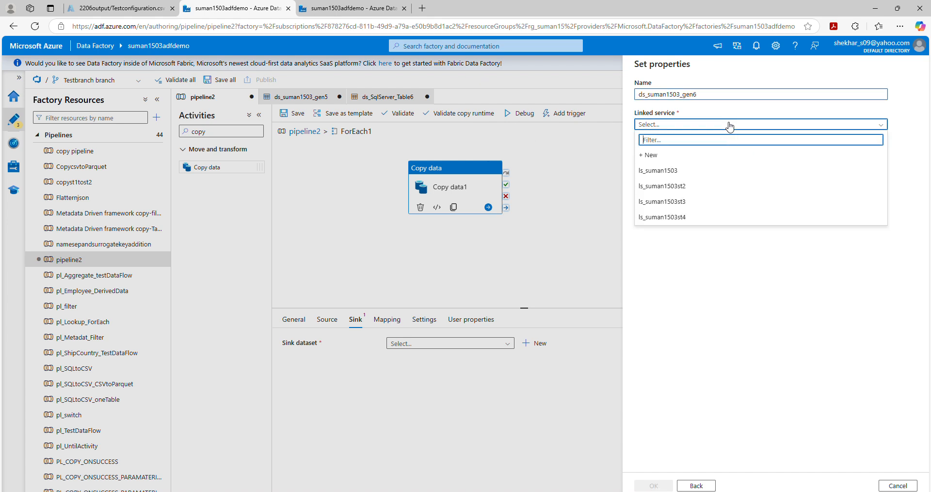
click(662, 174)
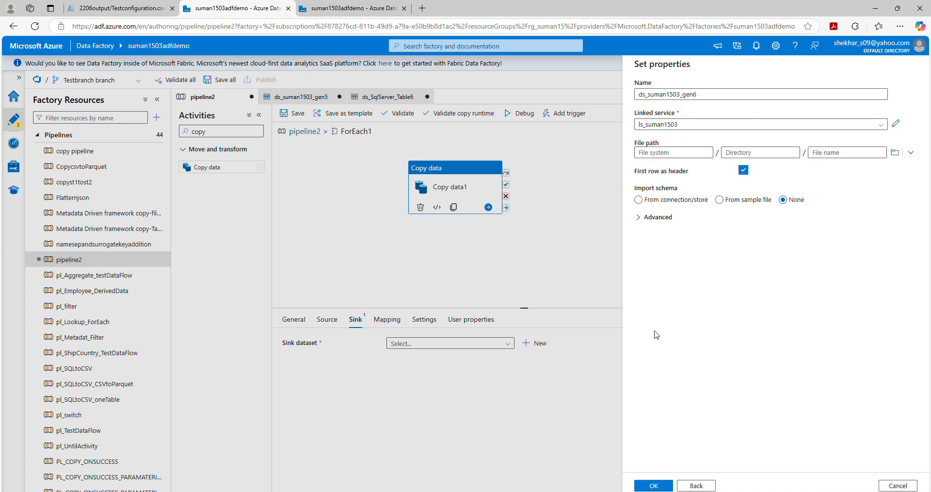
click(655, 485)
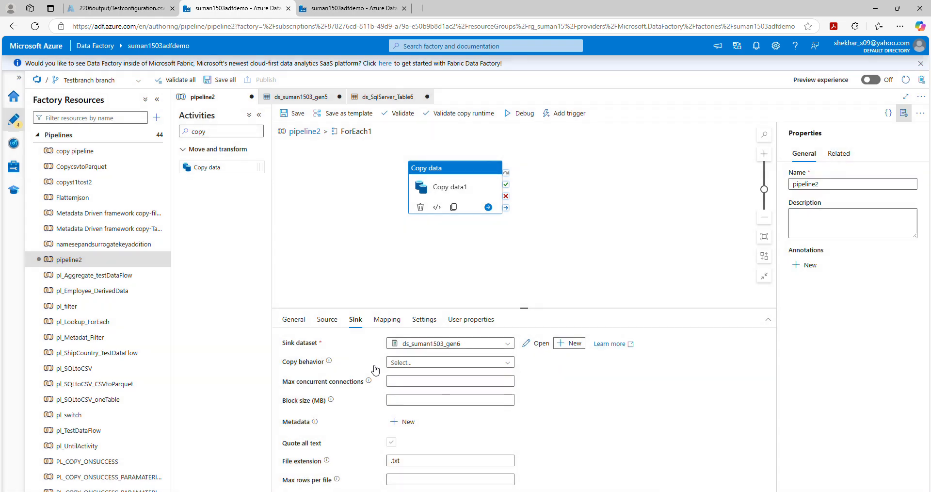
Open the ds_suman1503_gen6 dataset for editing and add three blank String parameters to it.
click(540, 344)
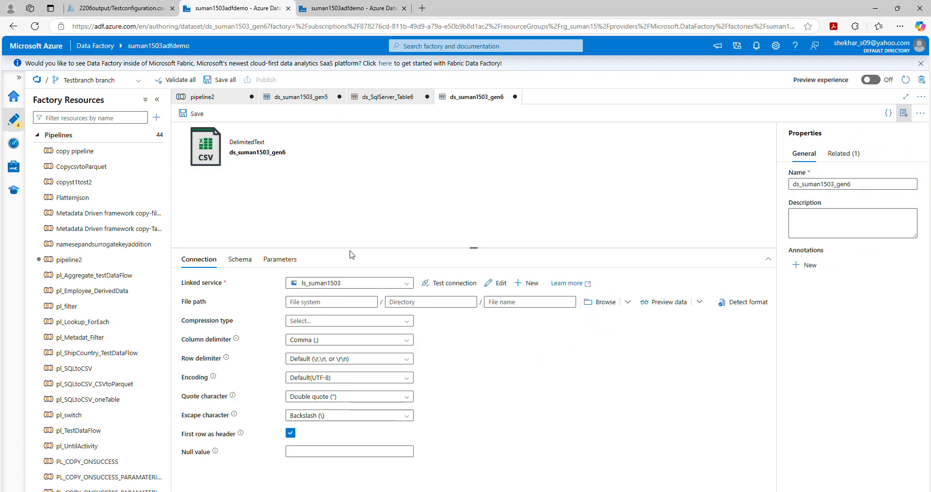
click(280, 259)
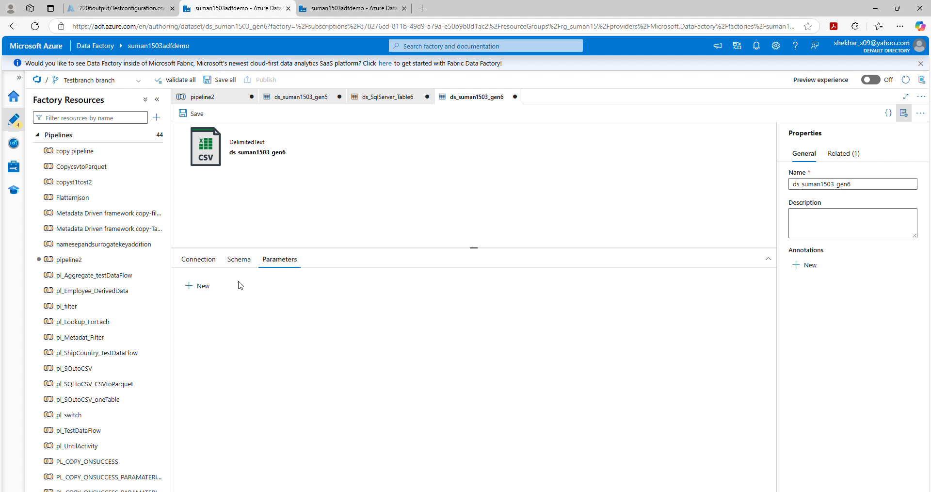
click(190, 290)
click(190, 289)
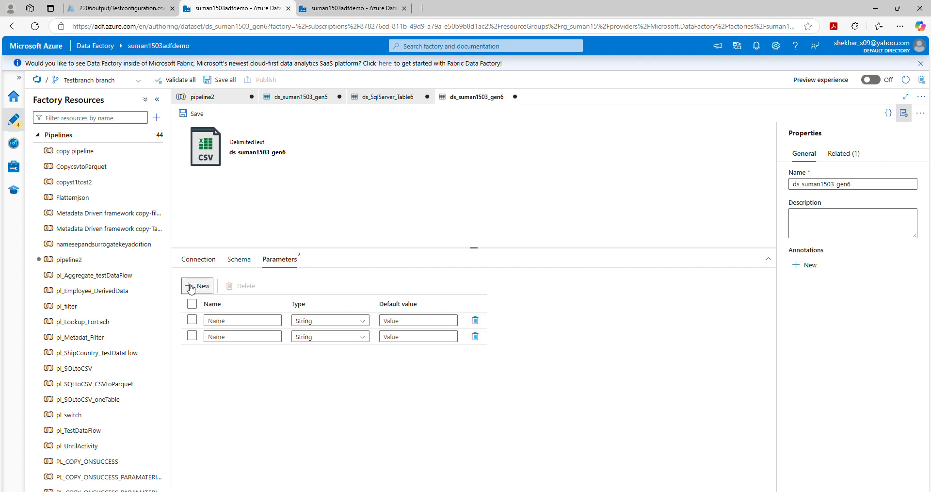
click(191, 289)
Name the three dataset parameters TrgCont, TrgDir and TrgFile.
click(222, 321)
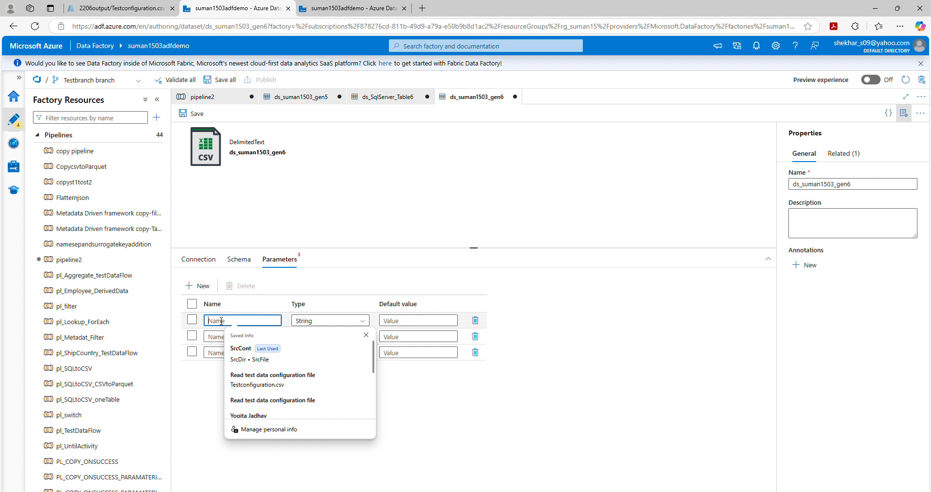
text(TrgCont)
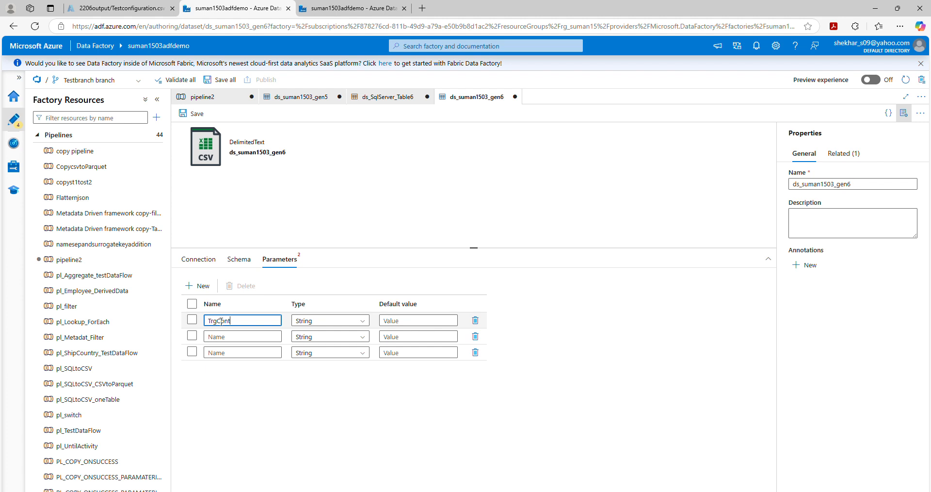
click(219, 337)
text(T)
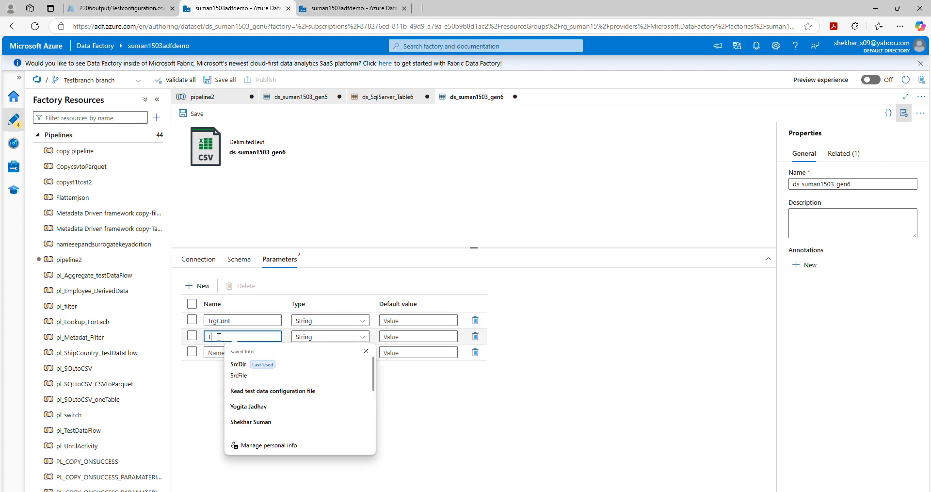
text(rgDir)
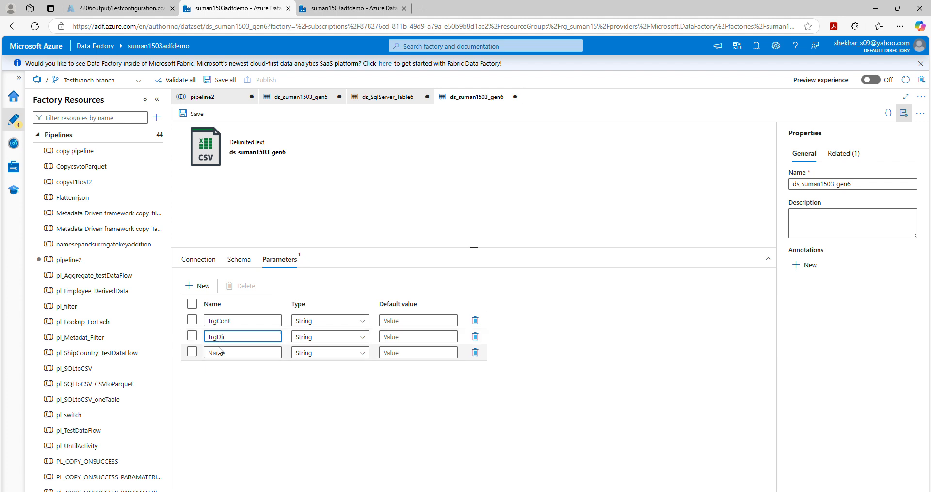
click(220, 353)
text(TrgFile)
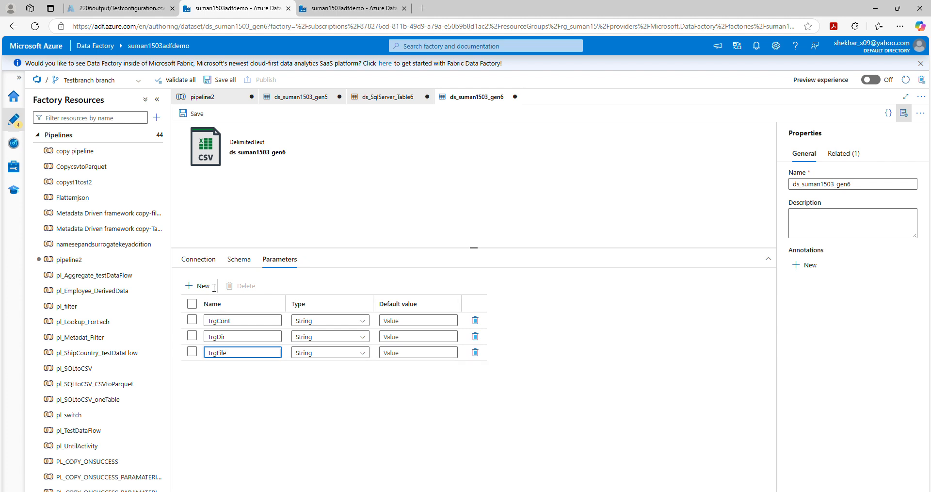
click(197, 261)
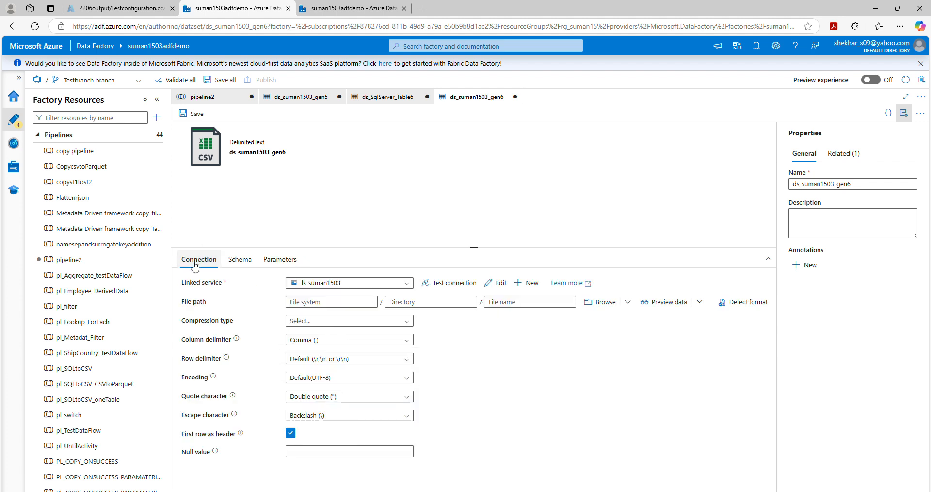
click(335, 301)
click(306, 314)
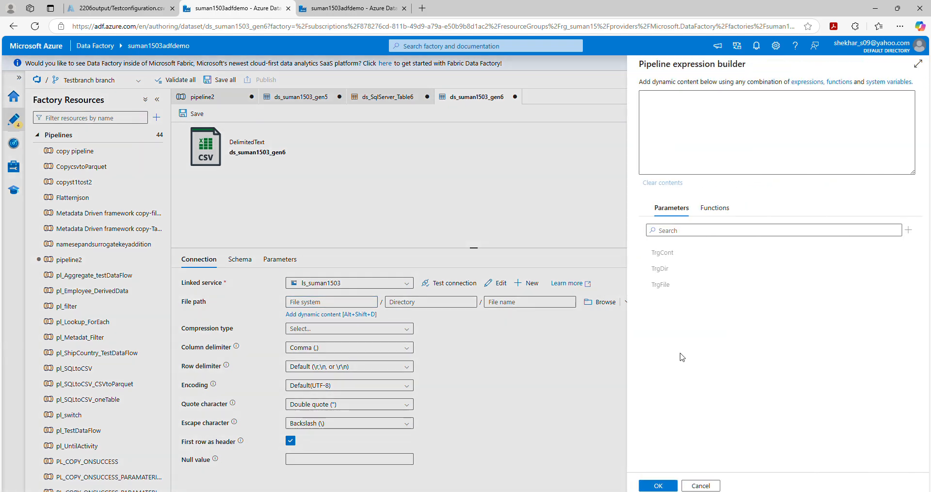
click(658, 252)
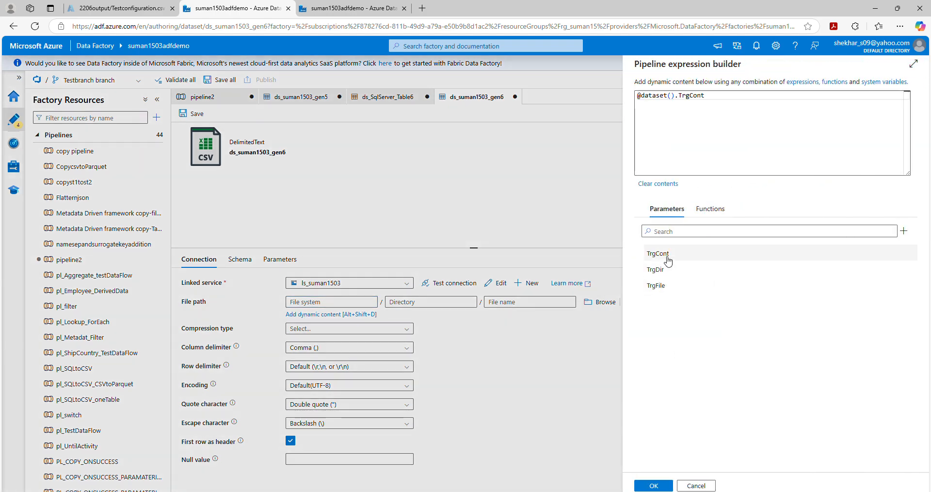
click(658, 486)
click(463, 302)
click(464, 315)
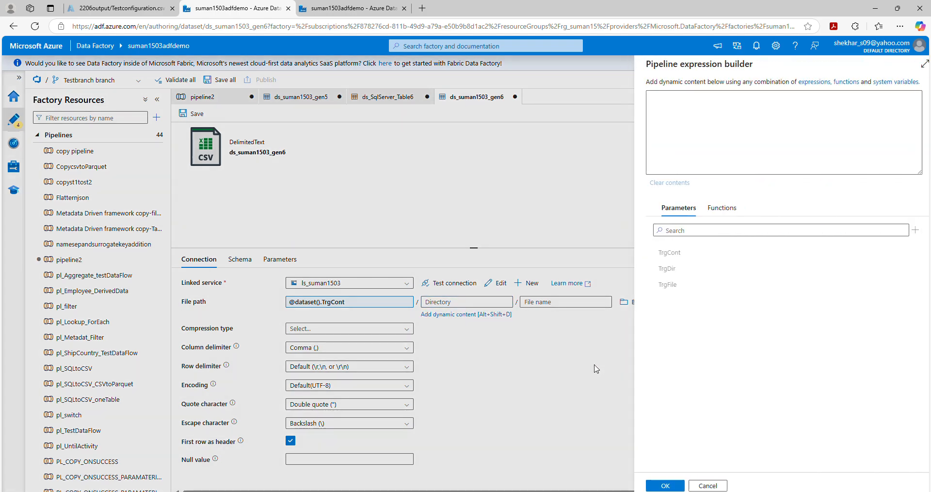
click(656, 269)
click(654, 486)
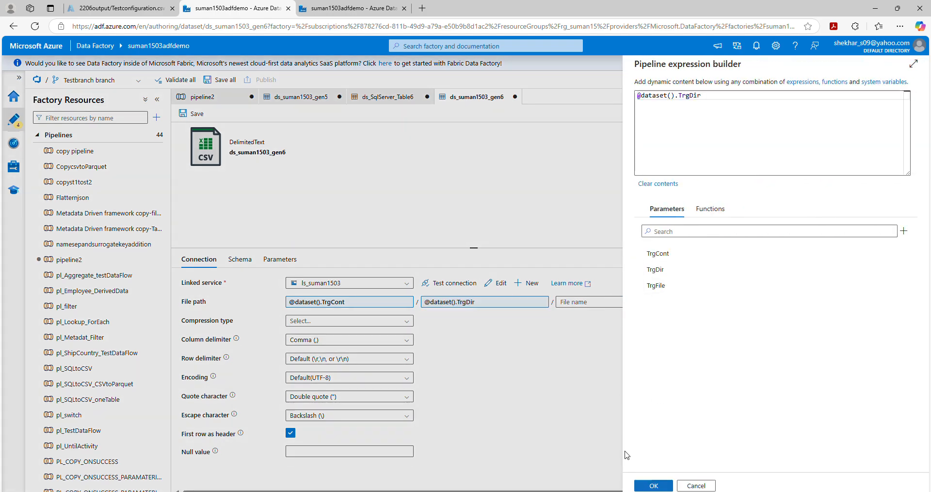
click(584, 302)
click(581, 316)
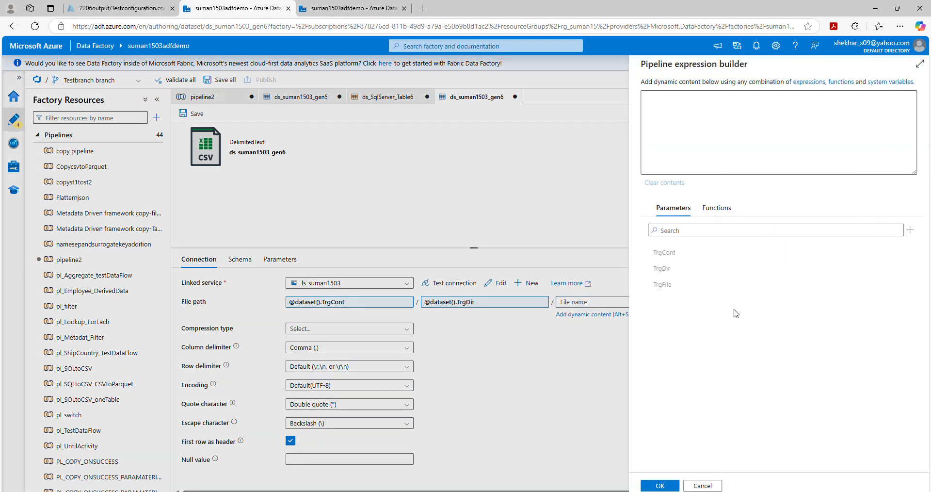
click(656, 286)
click(667, 482)
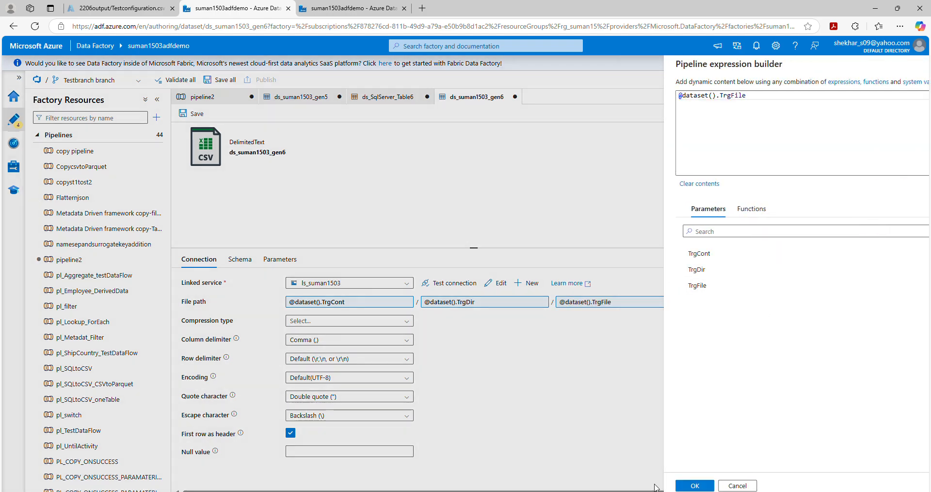
Return to pipeline2 and compare the Testconfiguration.csv column names with the source and sink dataset properties of Copy data1.
click(223, 99)
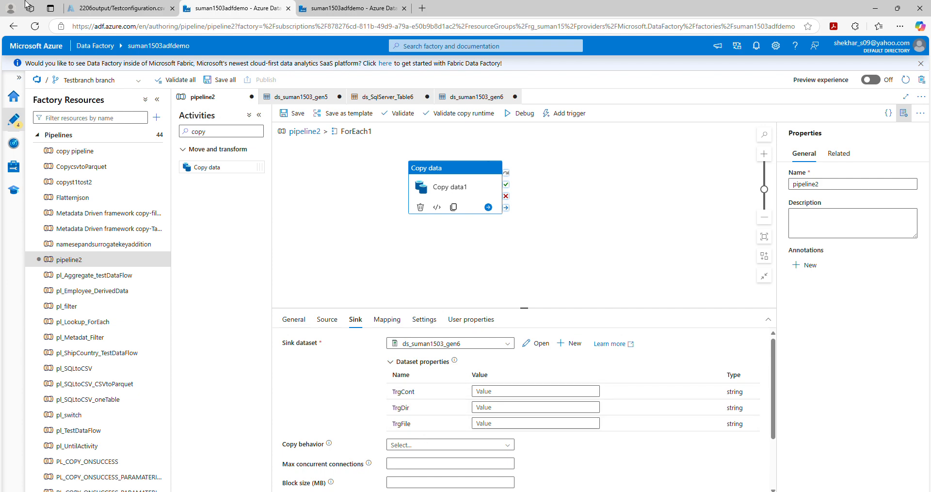
click(126, 11)
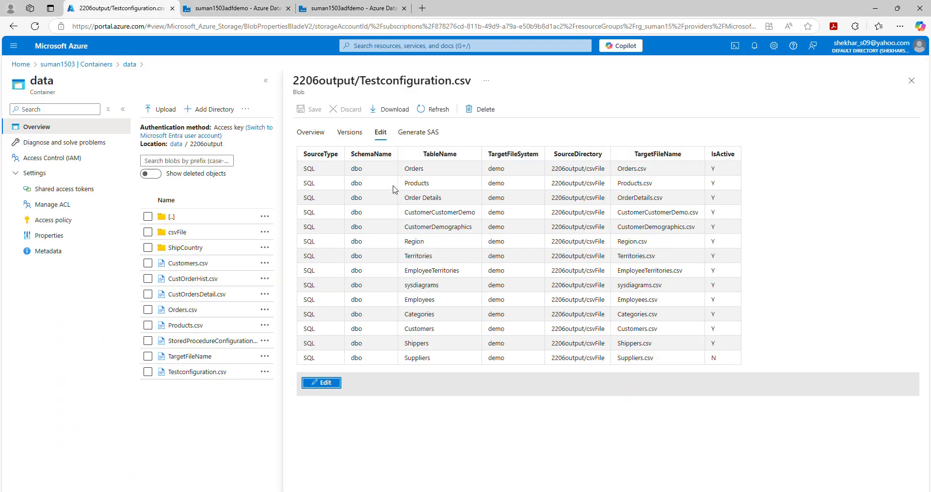
drag(351, 157, 451, 154)
click(251, 12)
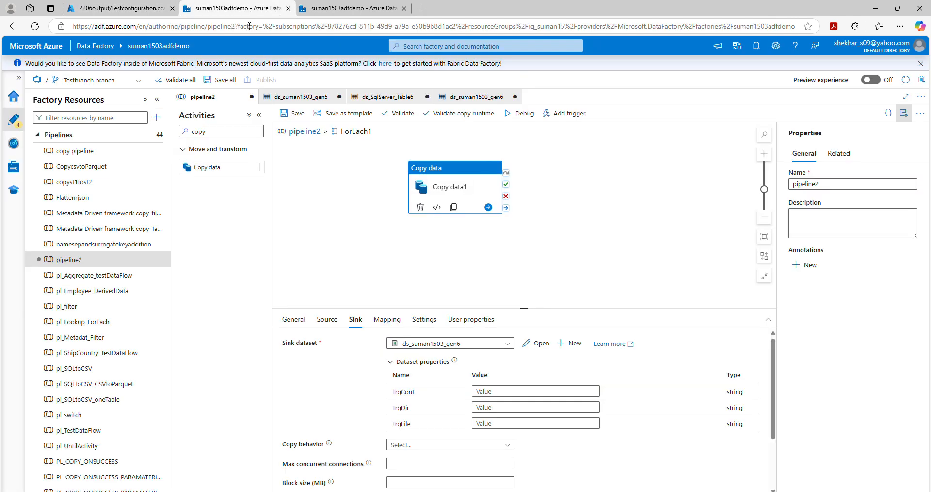
click(328, 319)
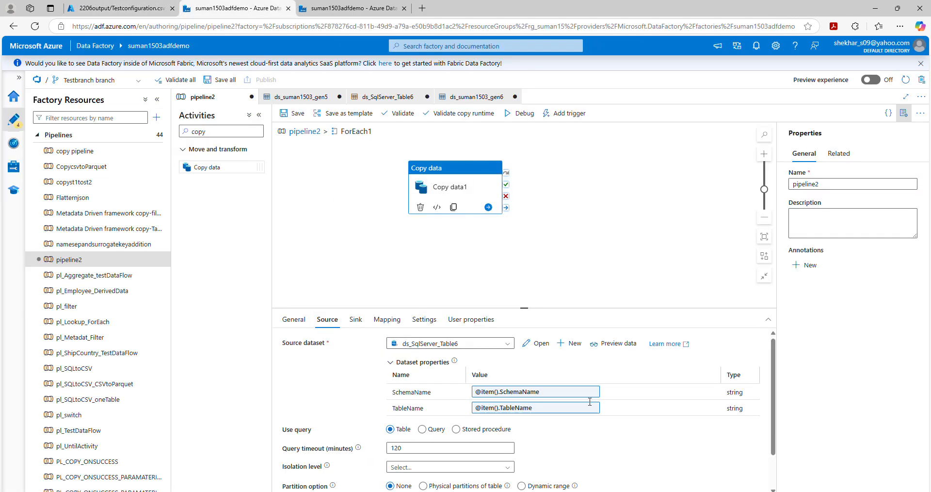
click(354, 321)
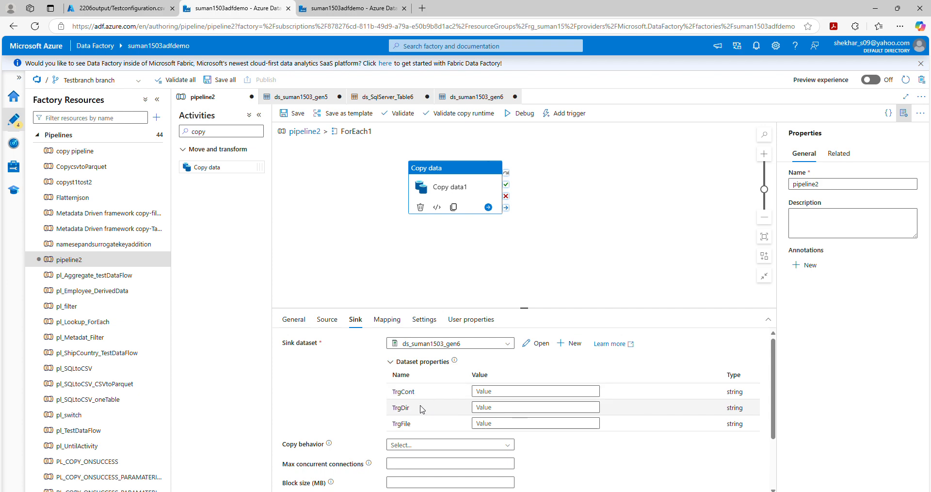
click(106, 6)
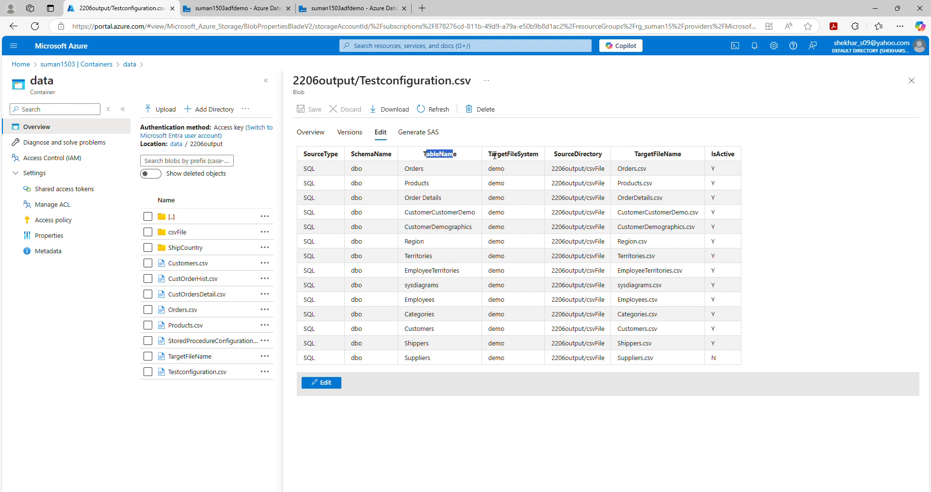
drag(489, 154, 597, 154)
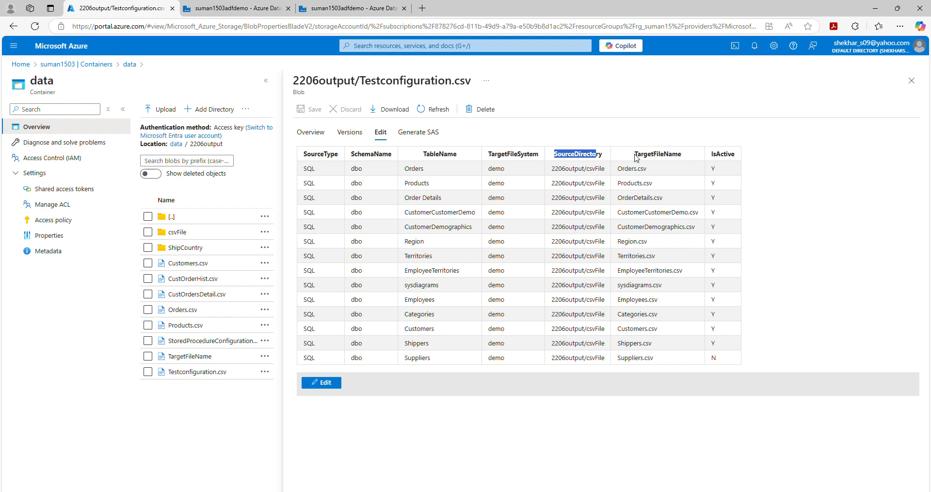
click(248, 13)
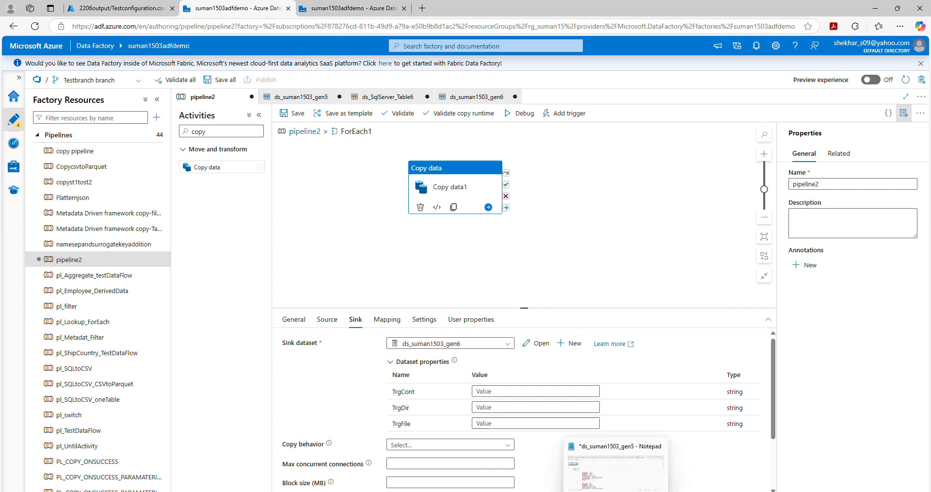
click(617, 490)
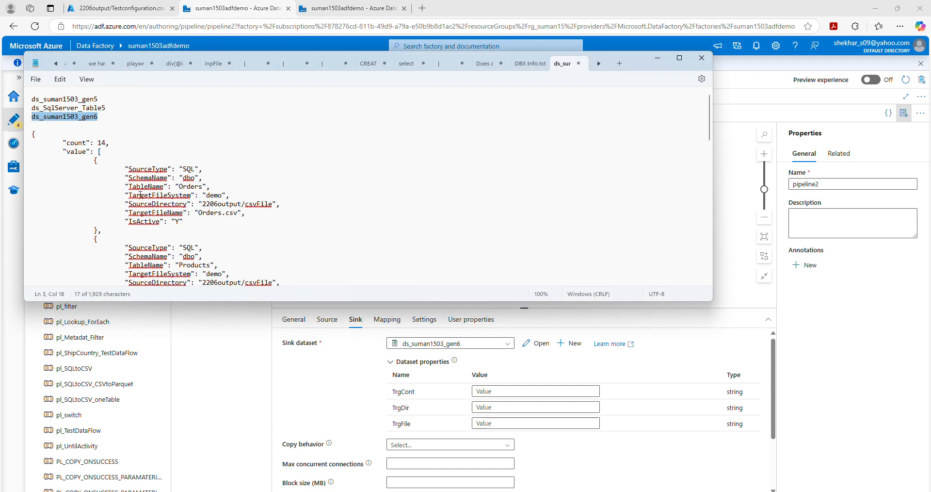
drag(130, 195, 192, 197)
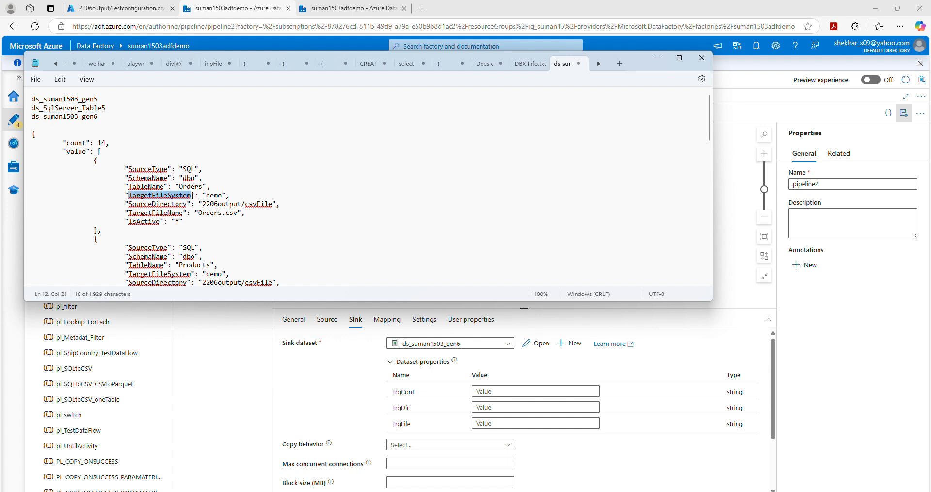
click(658, 58)
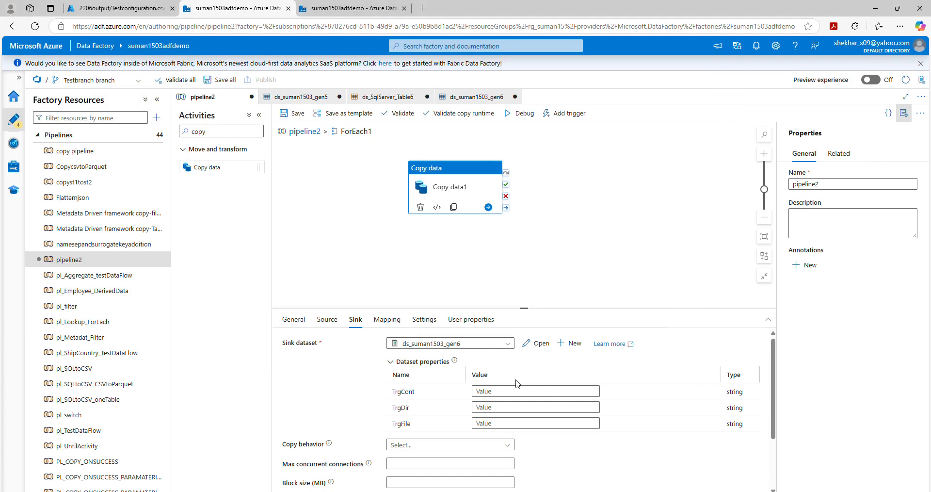
click(497, 392)
click(500, 401)
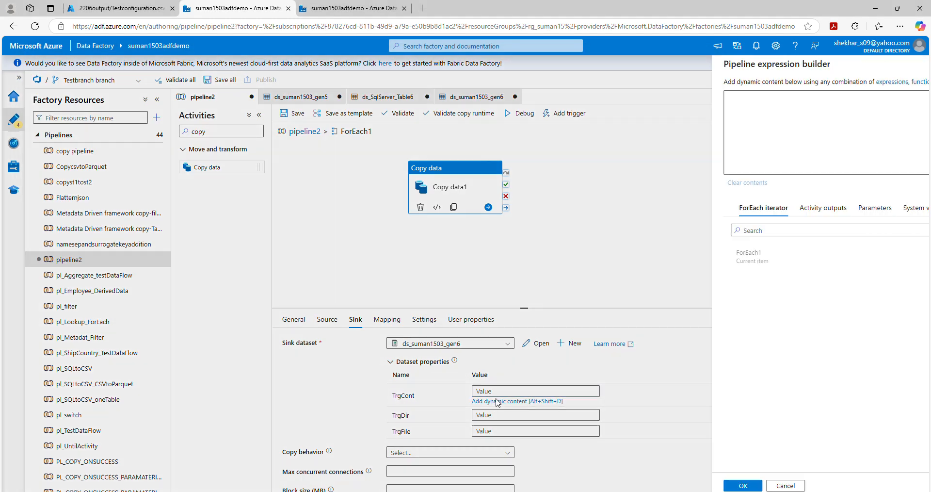
click(651, 267)
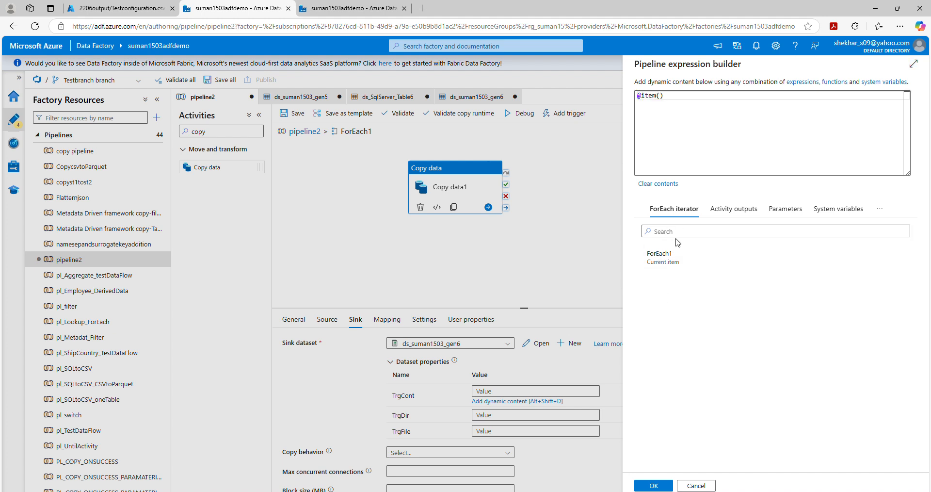
text(.TargetFileSystem)
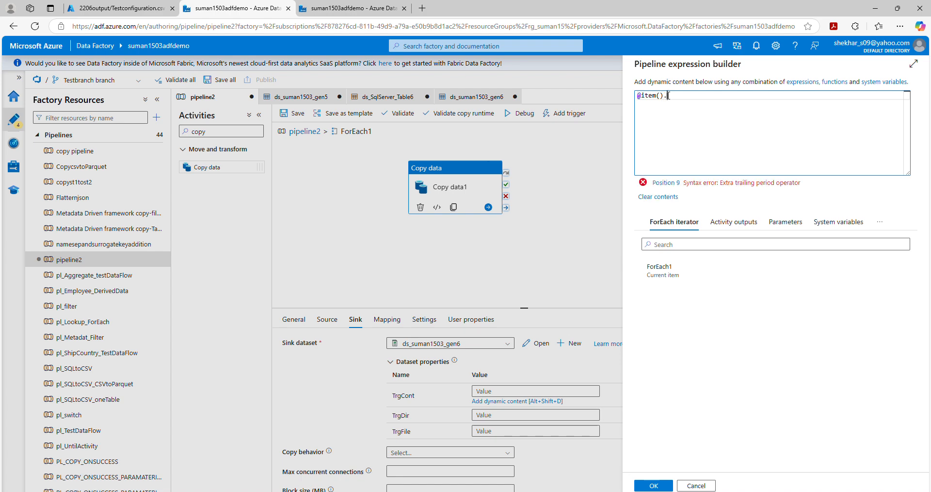
click(660, 485)
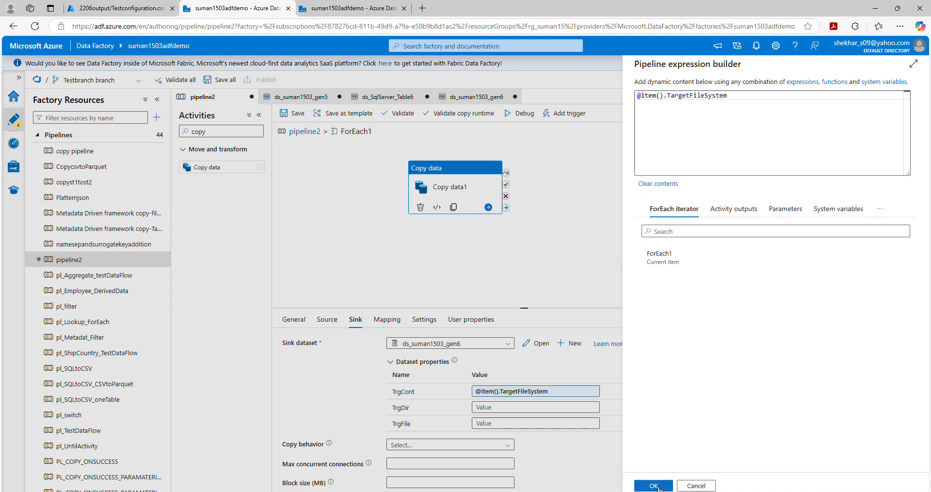
click(582, 407)
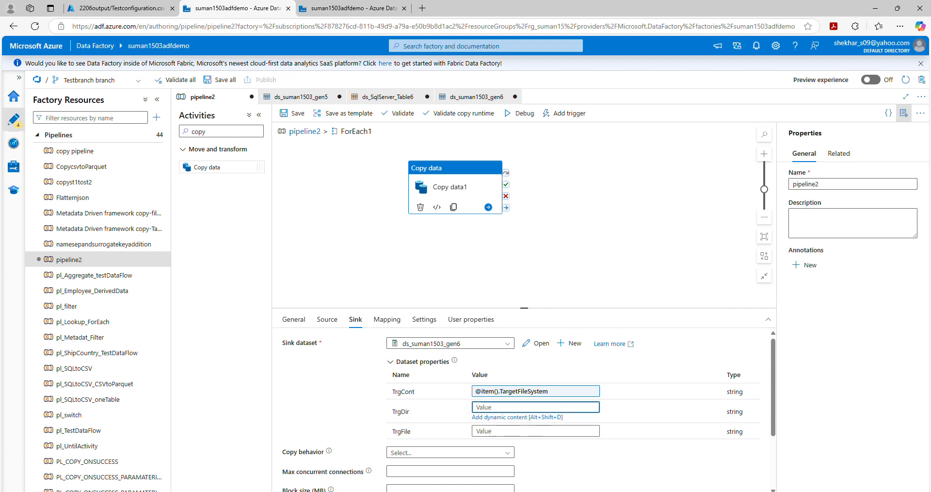
click(621, 466)
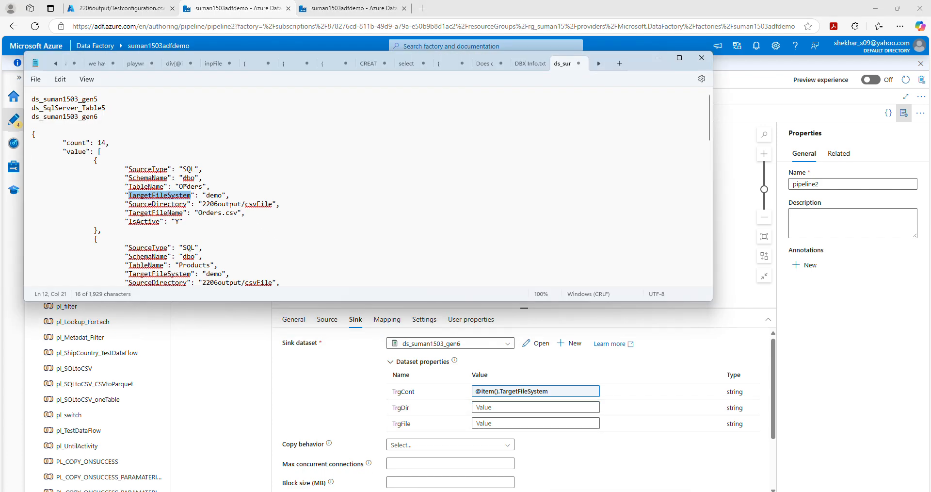
drag(129, 204, 187, 204)
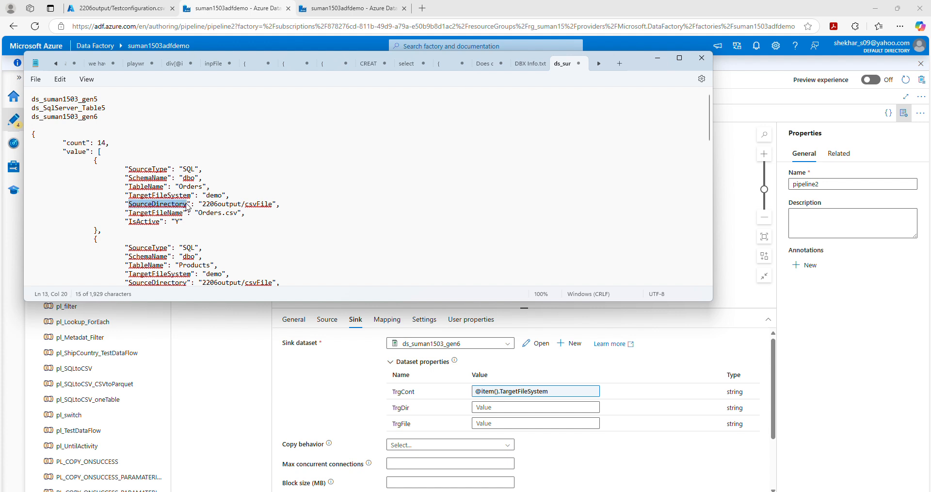
click(658, 58)
click(516, 409)
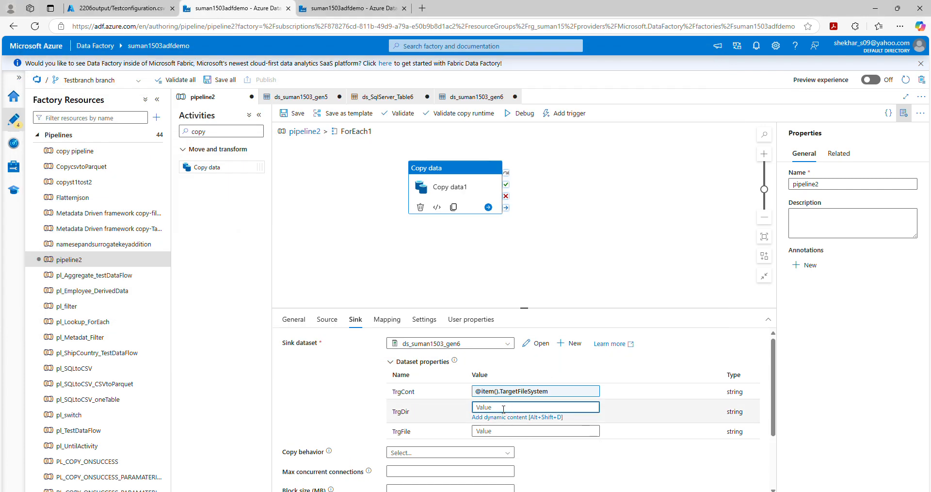
click(498, 418)
click(660, 257)
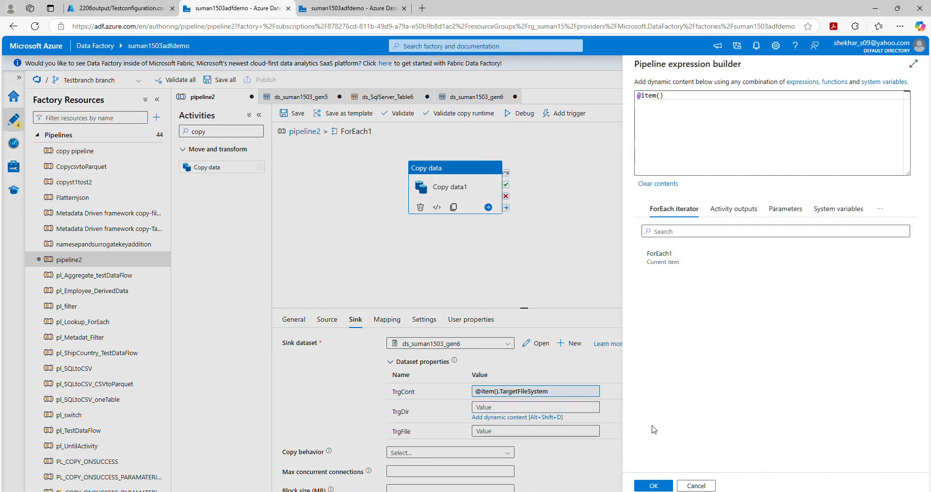
click(675, 96)
text(.)
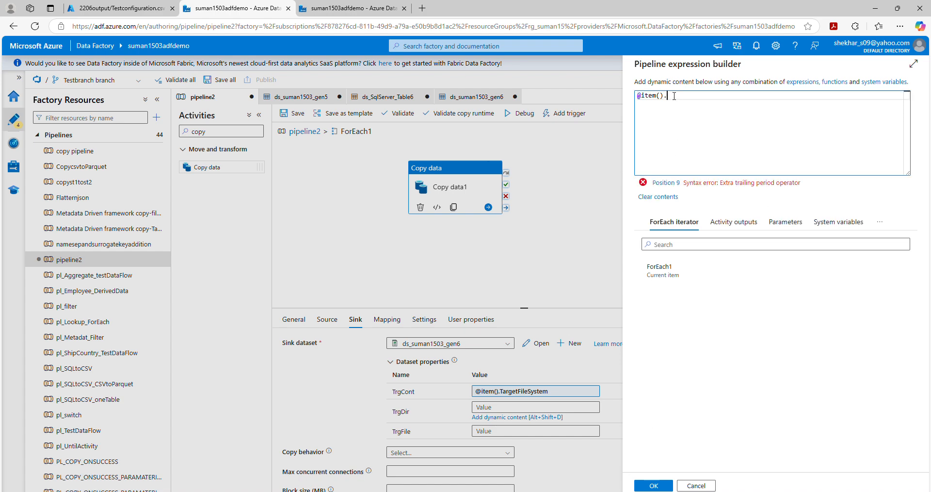
text(SourceDirectory)
click(650, 485)
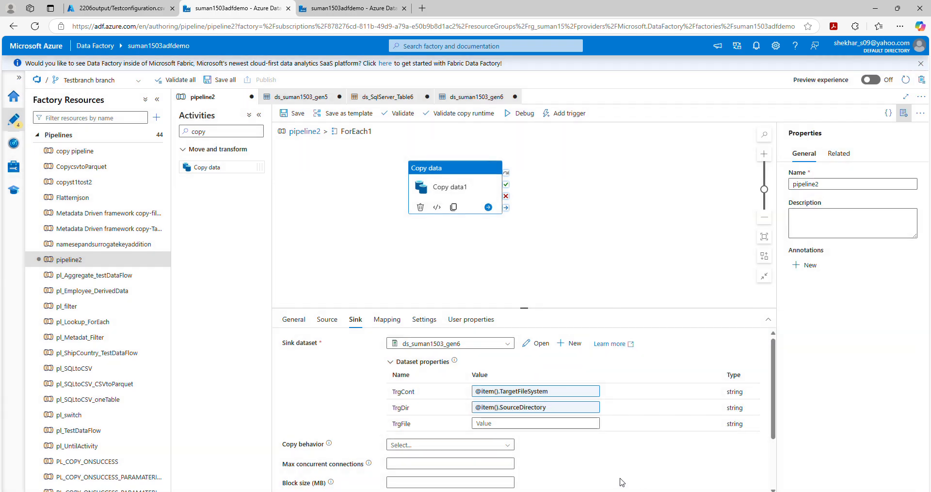
click(620, 490)
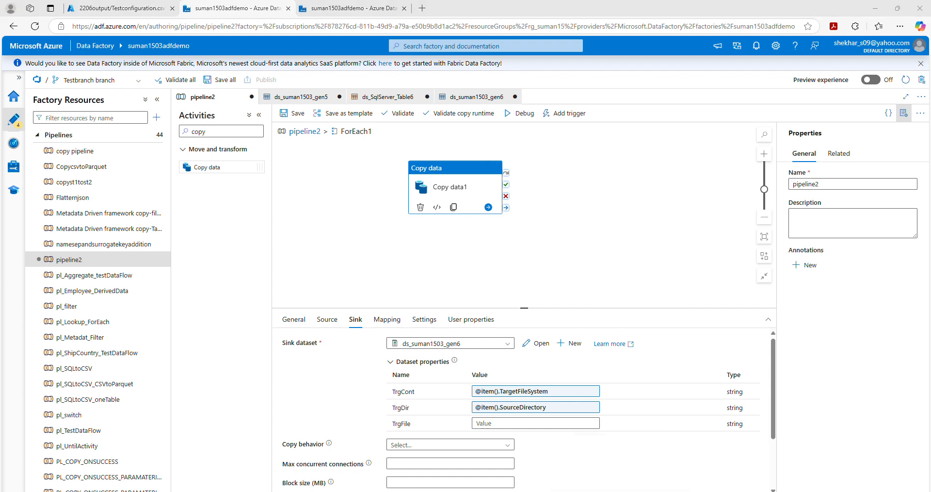
drag(130, 214, 182, 214)
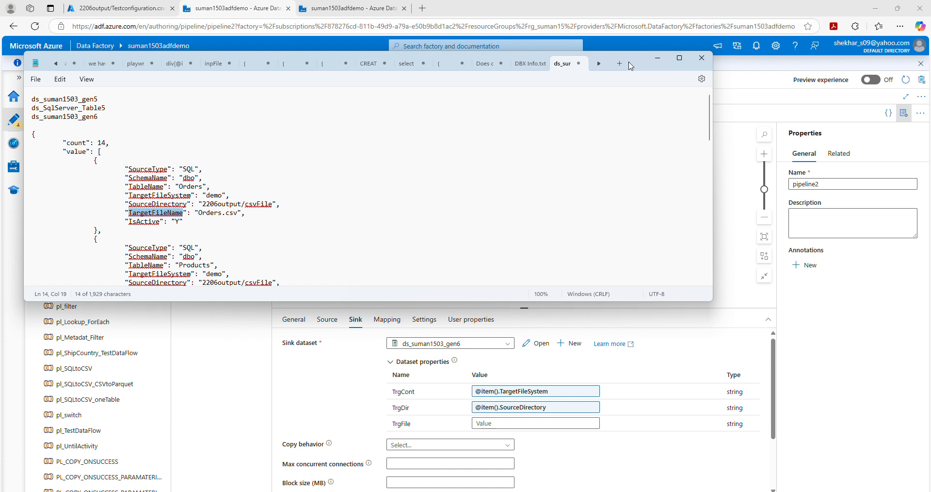
click(658, 58)
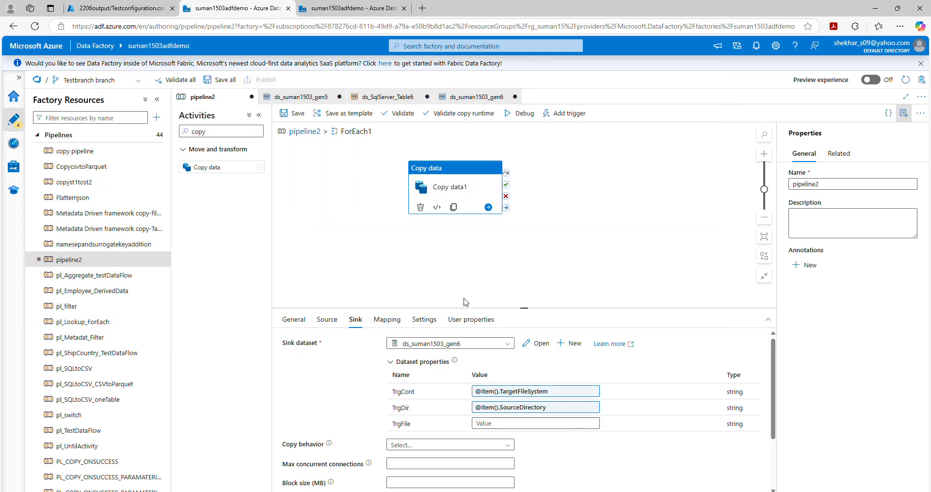
click(505, 424)
click(503, 433)
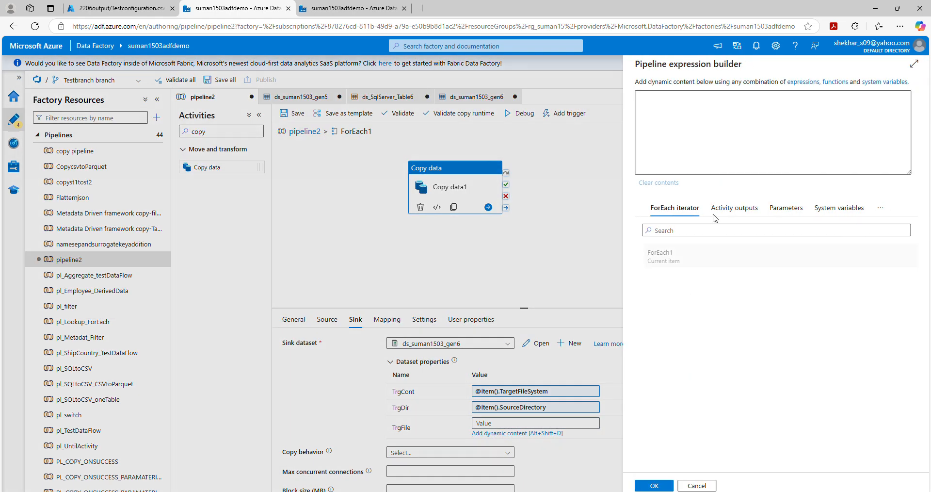
click(658, 257)
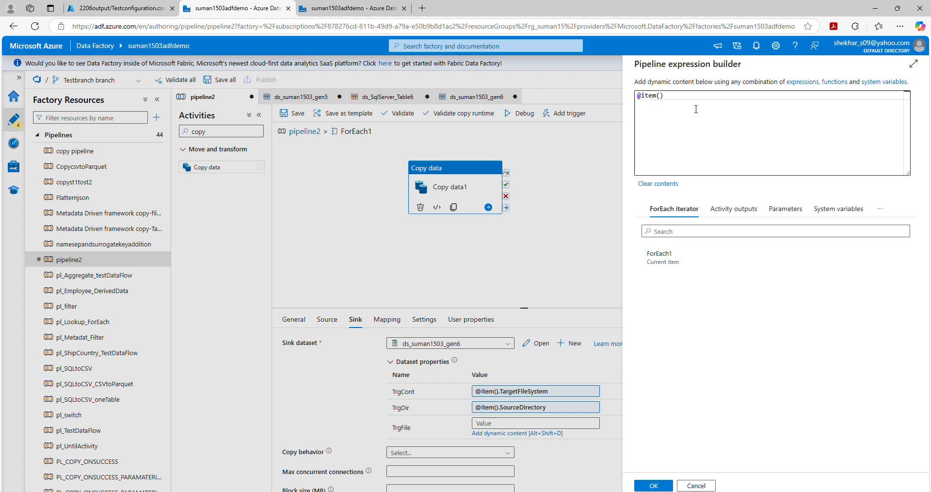
click(677, 94)
text(.TargetFileName)
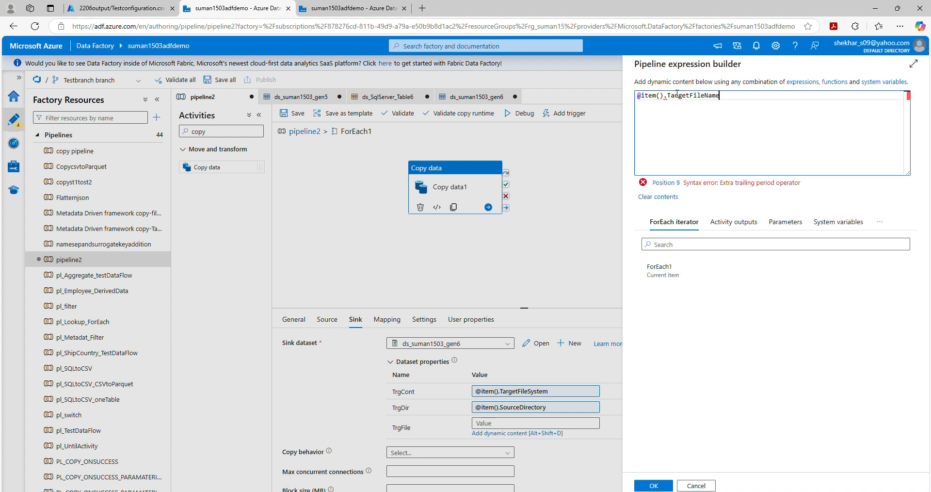
click(656, 484)
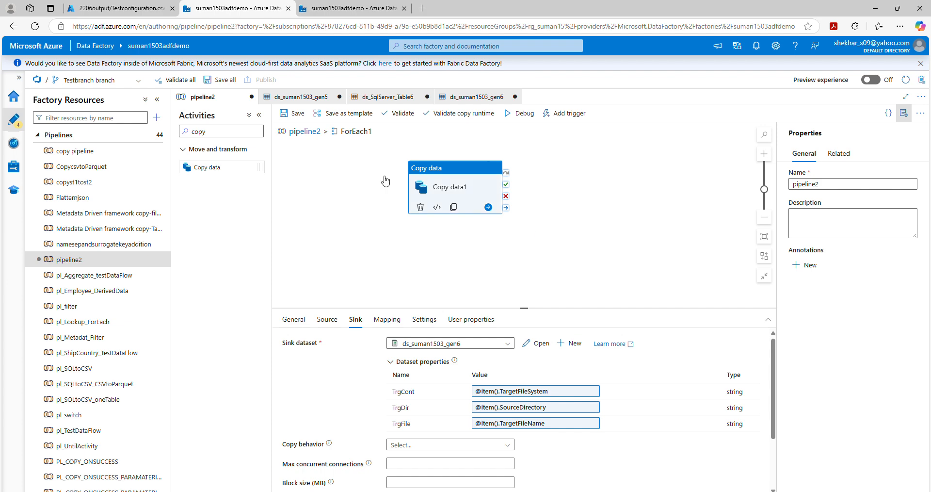
click(303, 134)
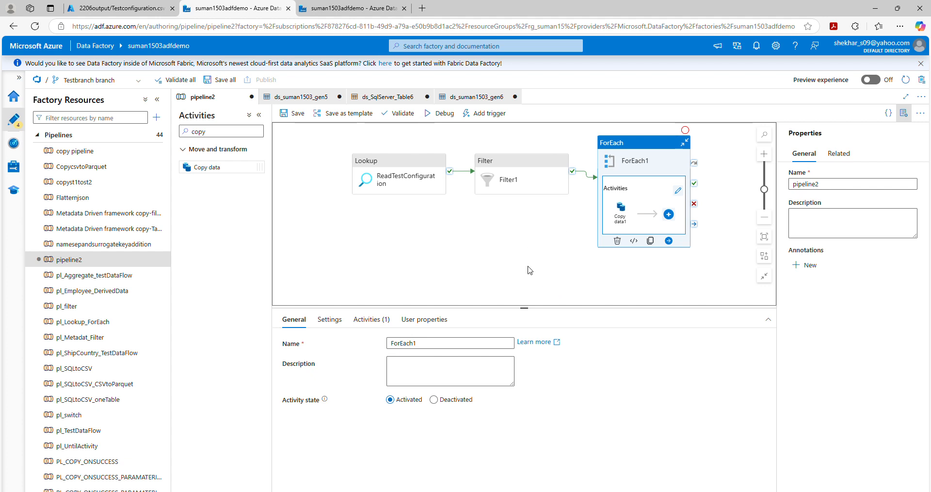
Check the NORTHWND tables in SQL Server Management Studio, and in the Azure portal open the 2206output/csvFile folder and close the Testconfiguration.csv view.
click(98, 7)
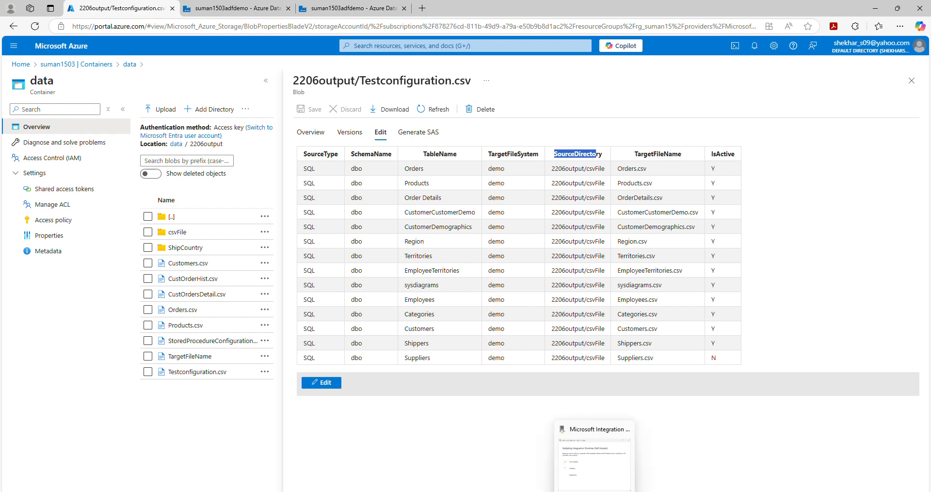
click(573, 491)
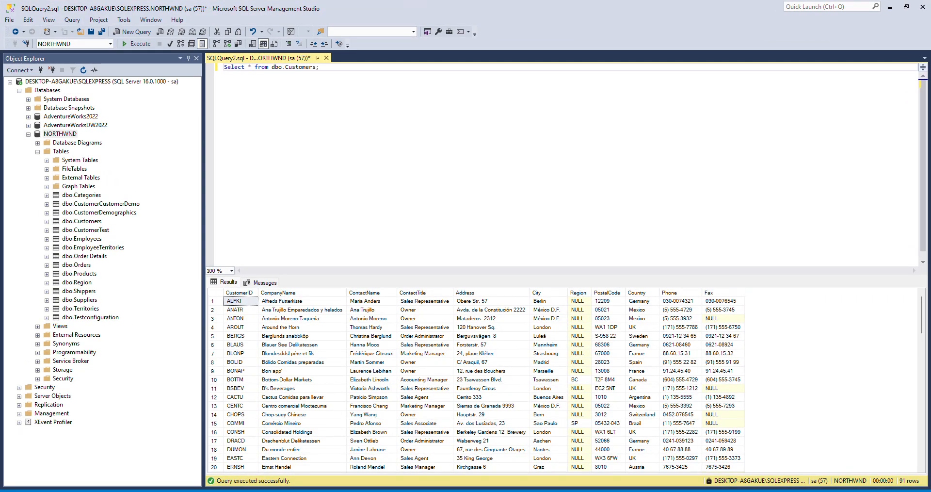
key(alt+Tab)
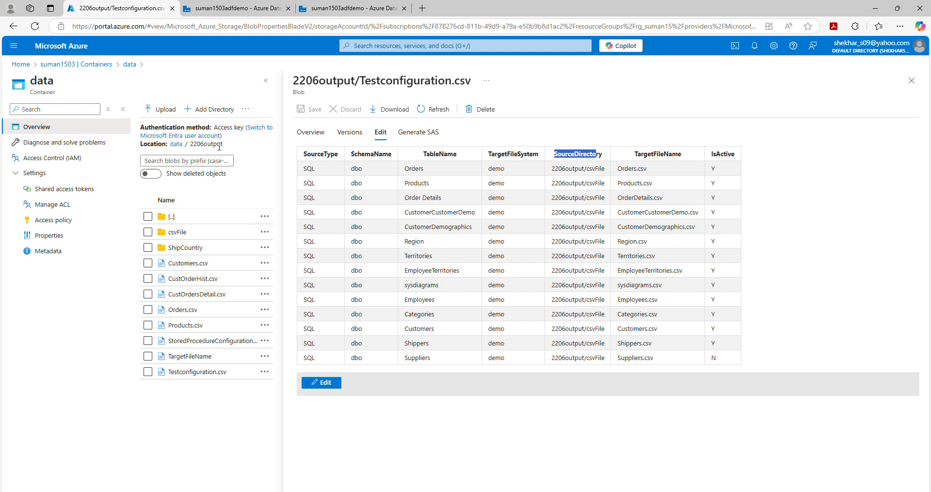
click(178, 232)
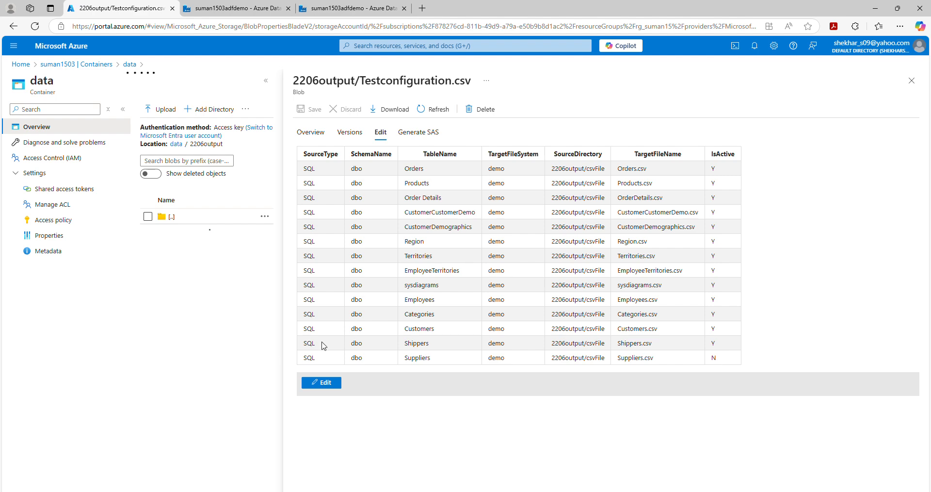
click(912, 80)
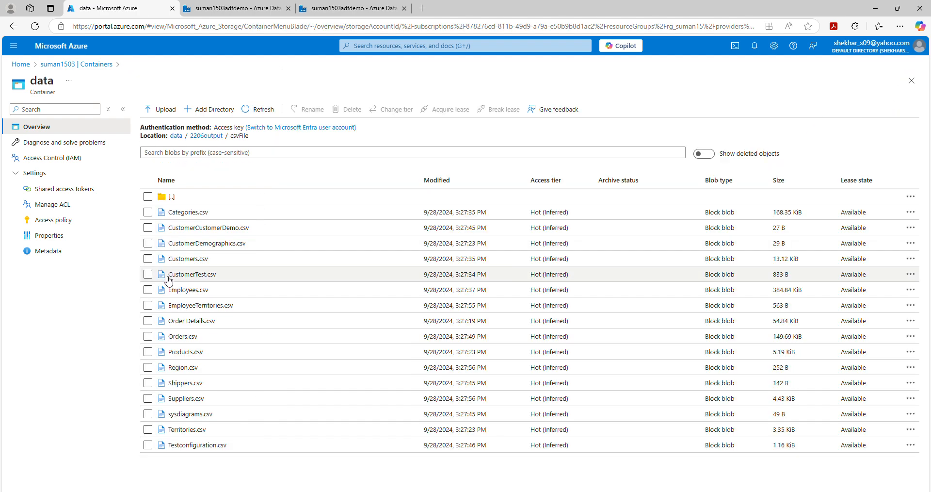